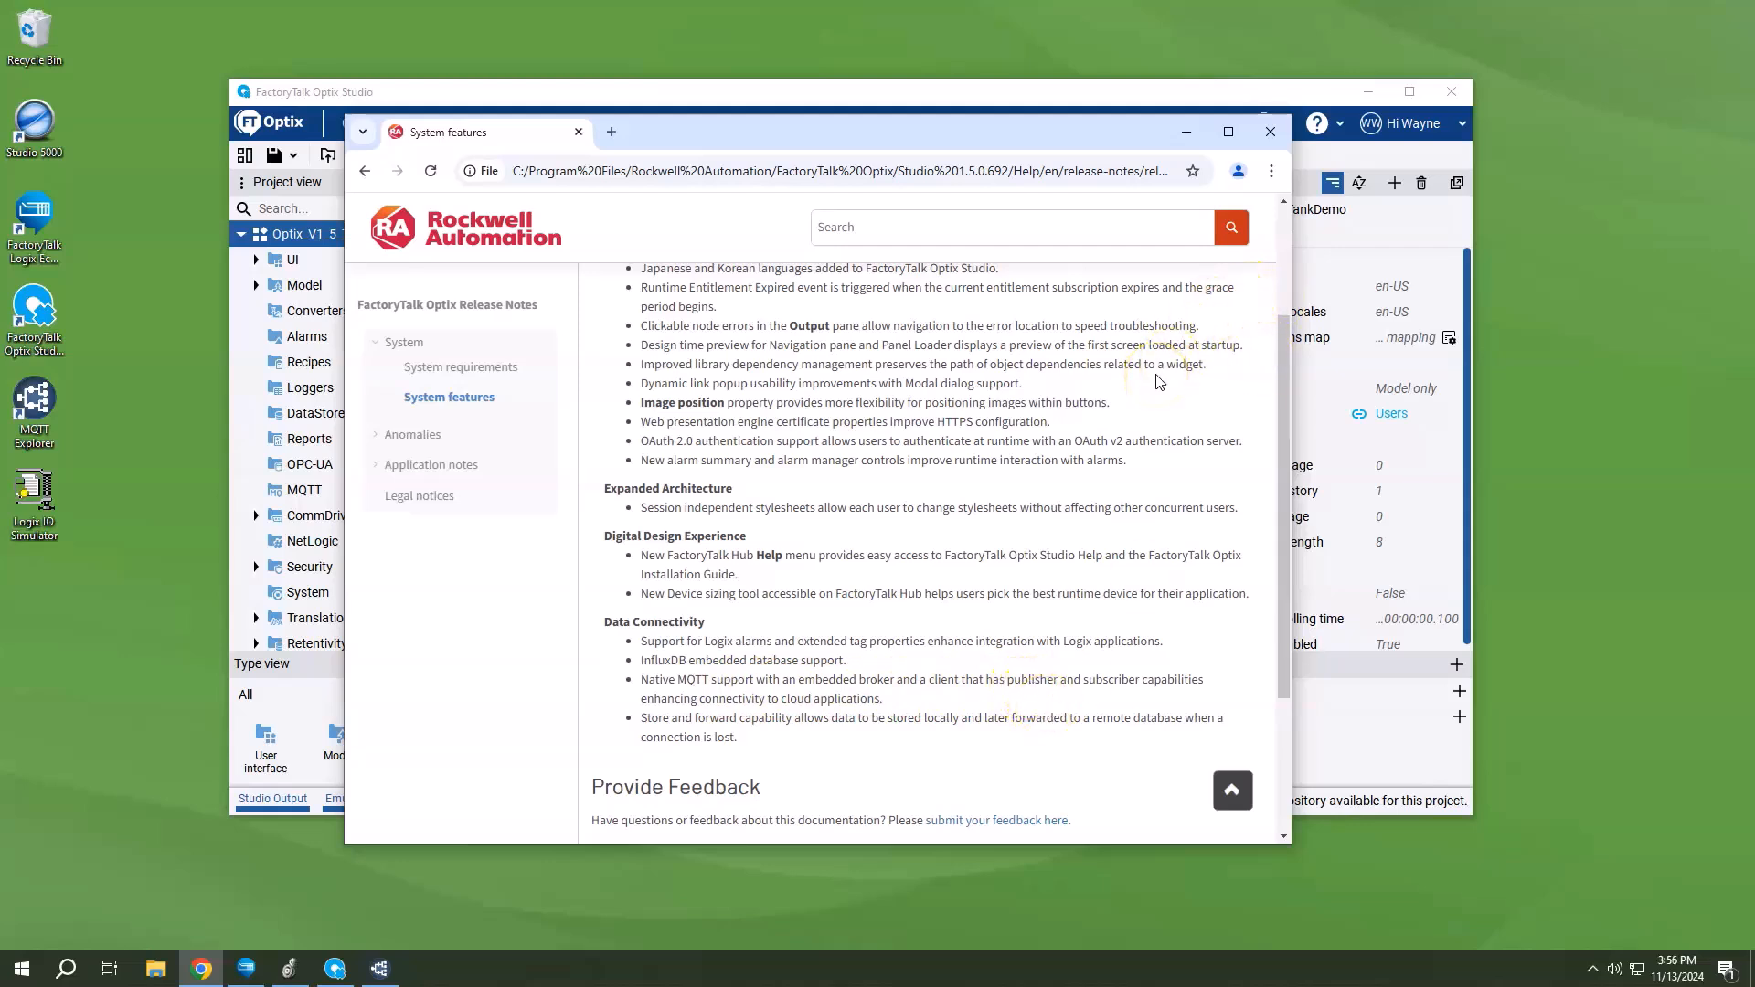
# Step: Close the release notes window and add an MQTT Broker to the project's MQTT folder
pyautogui.click(1064, 446)
pyautogui.click(1270, 131)
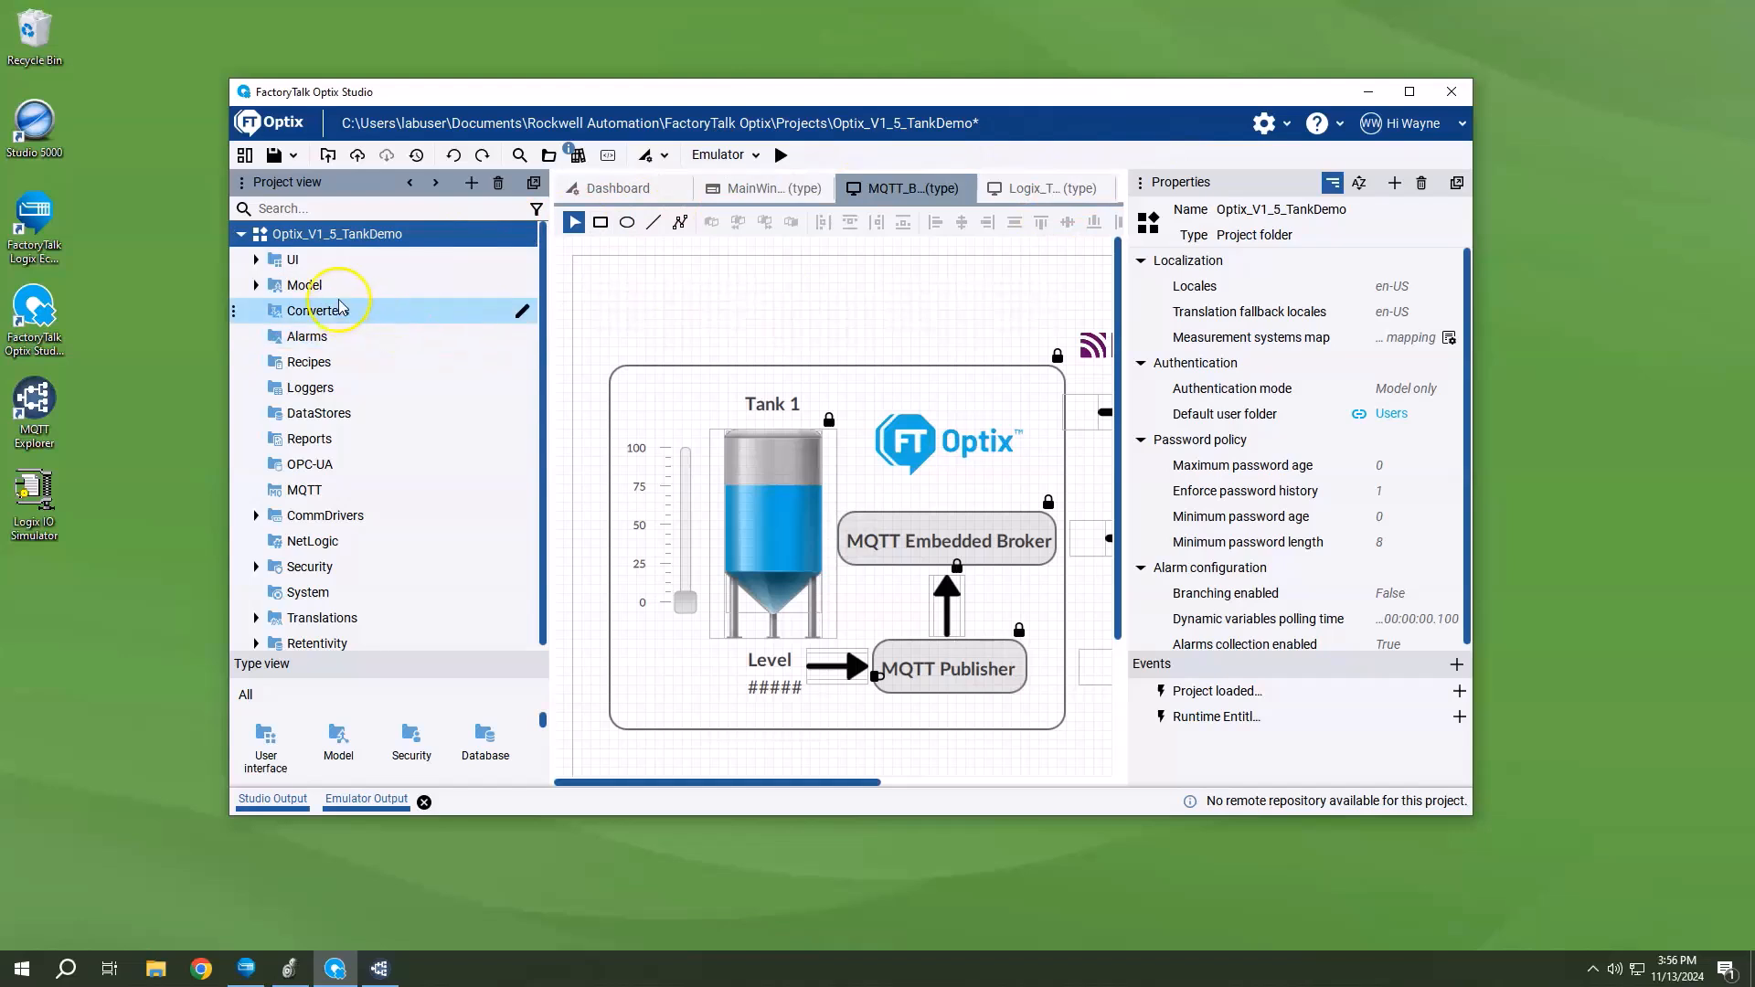
pyautogui.rightClick(311, 501)
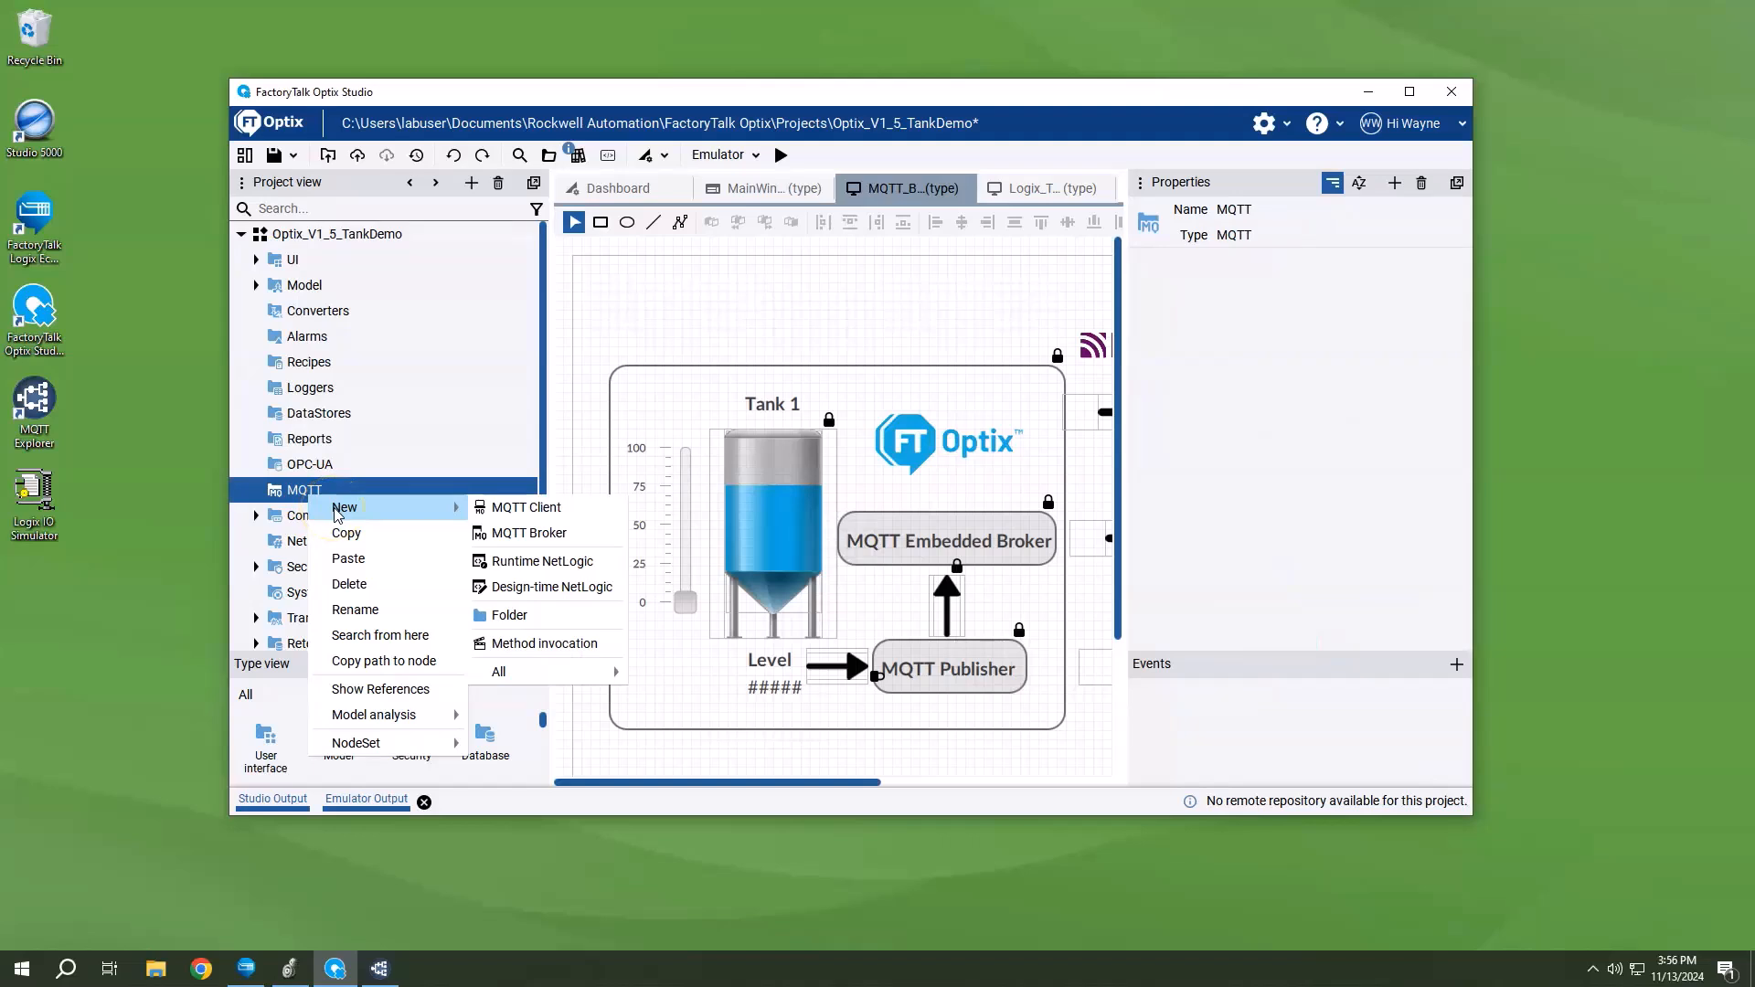
pyautogui.click(561, 542)
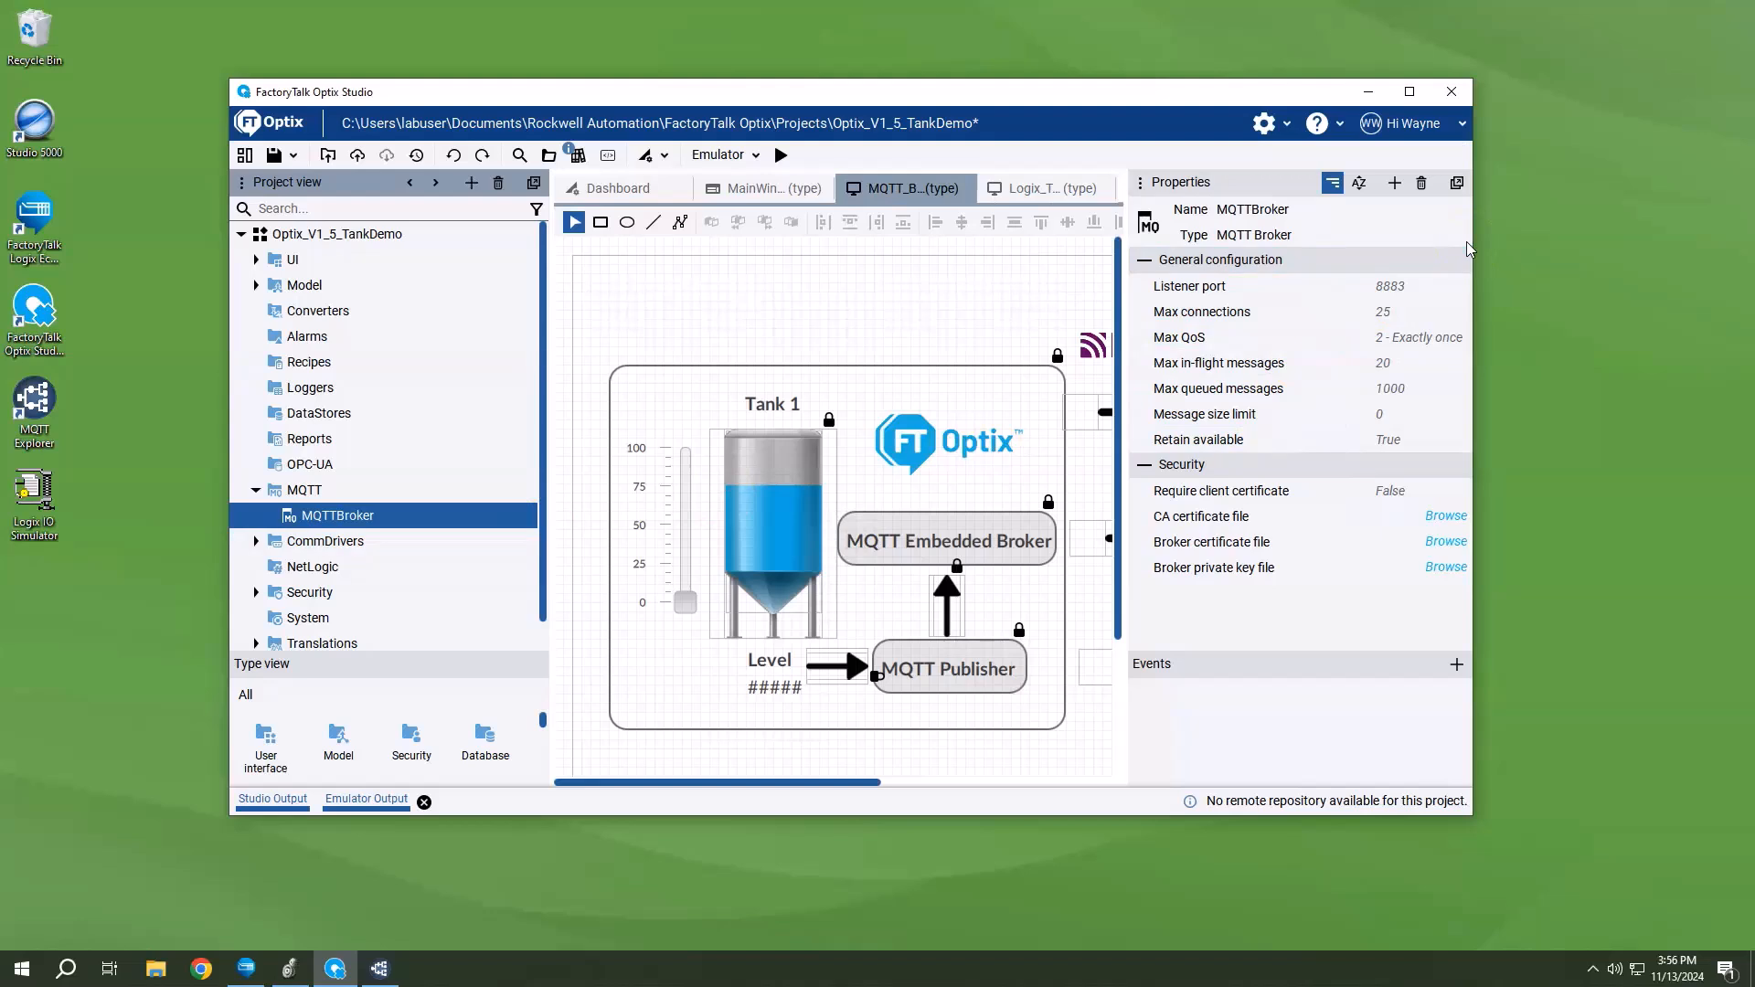
# Step: Review the MQTT broker's listener port, connection limit, Max QoS options, message limits, retain and client certificate settings
pyautogui.click(1413, 288)
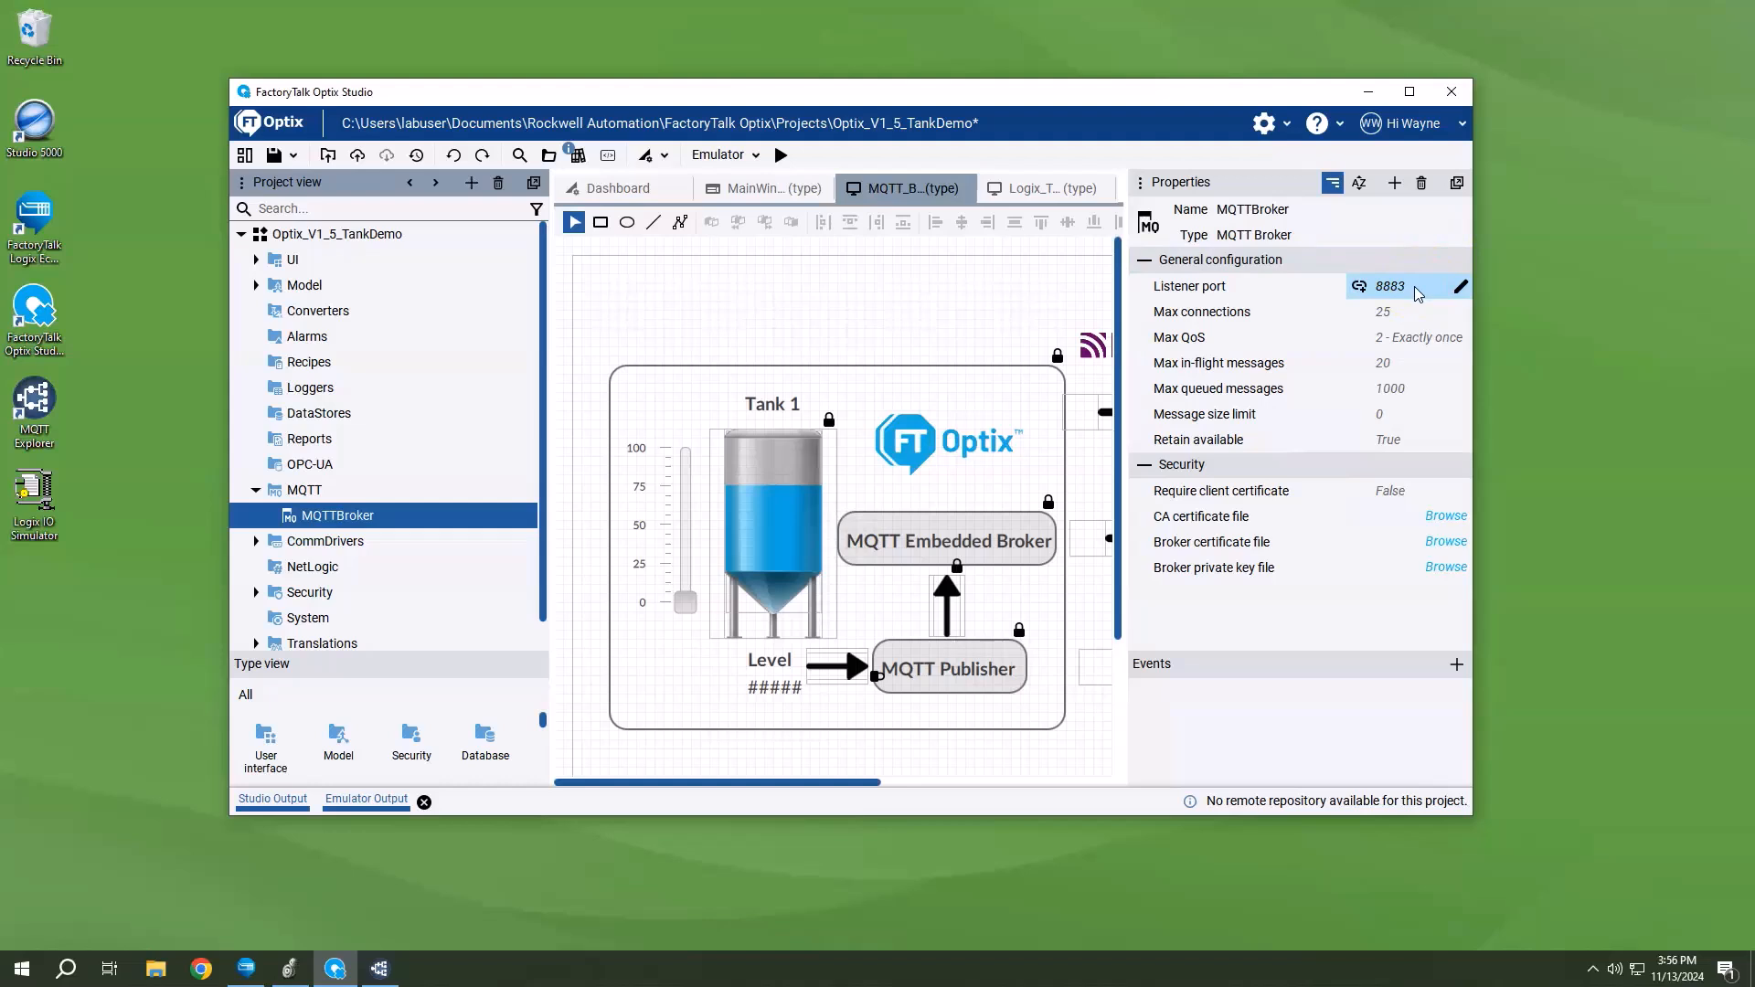
pyautogui.click(1432, 316)
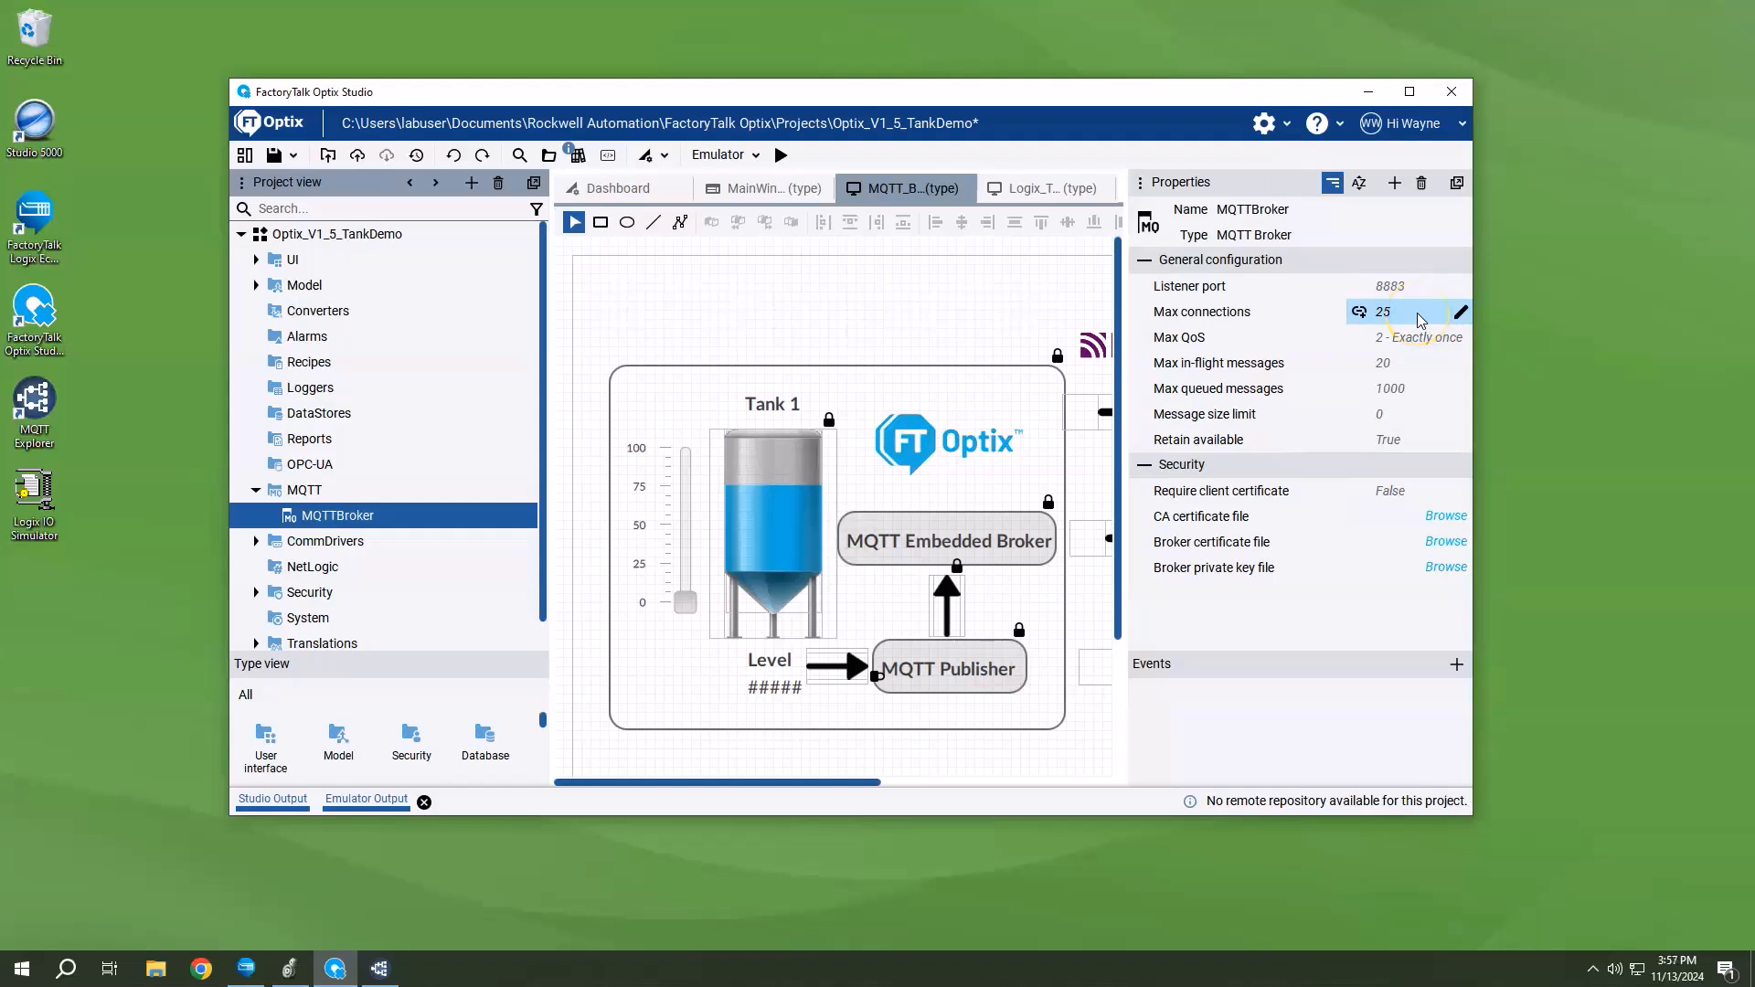
pyautogui.click(1437, 338)
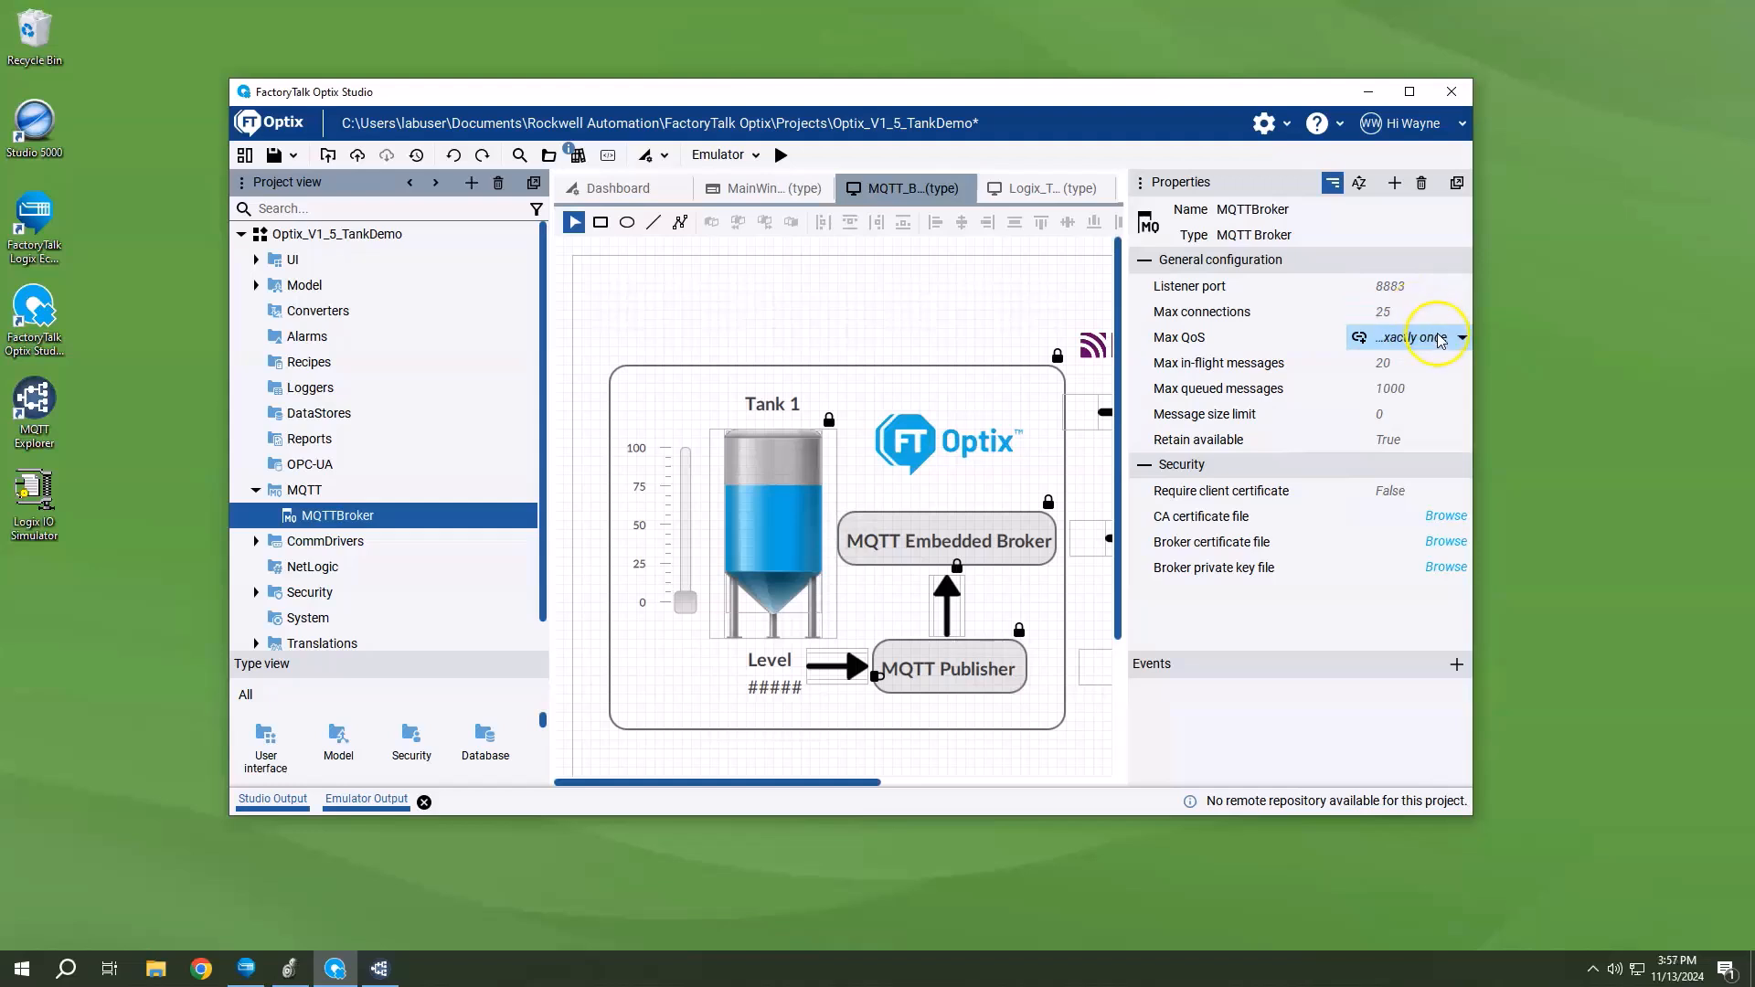
pyautogui.click(1461, 338)
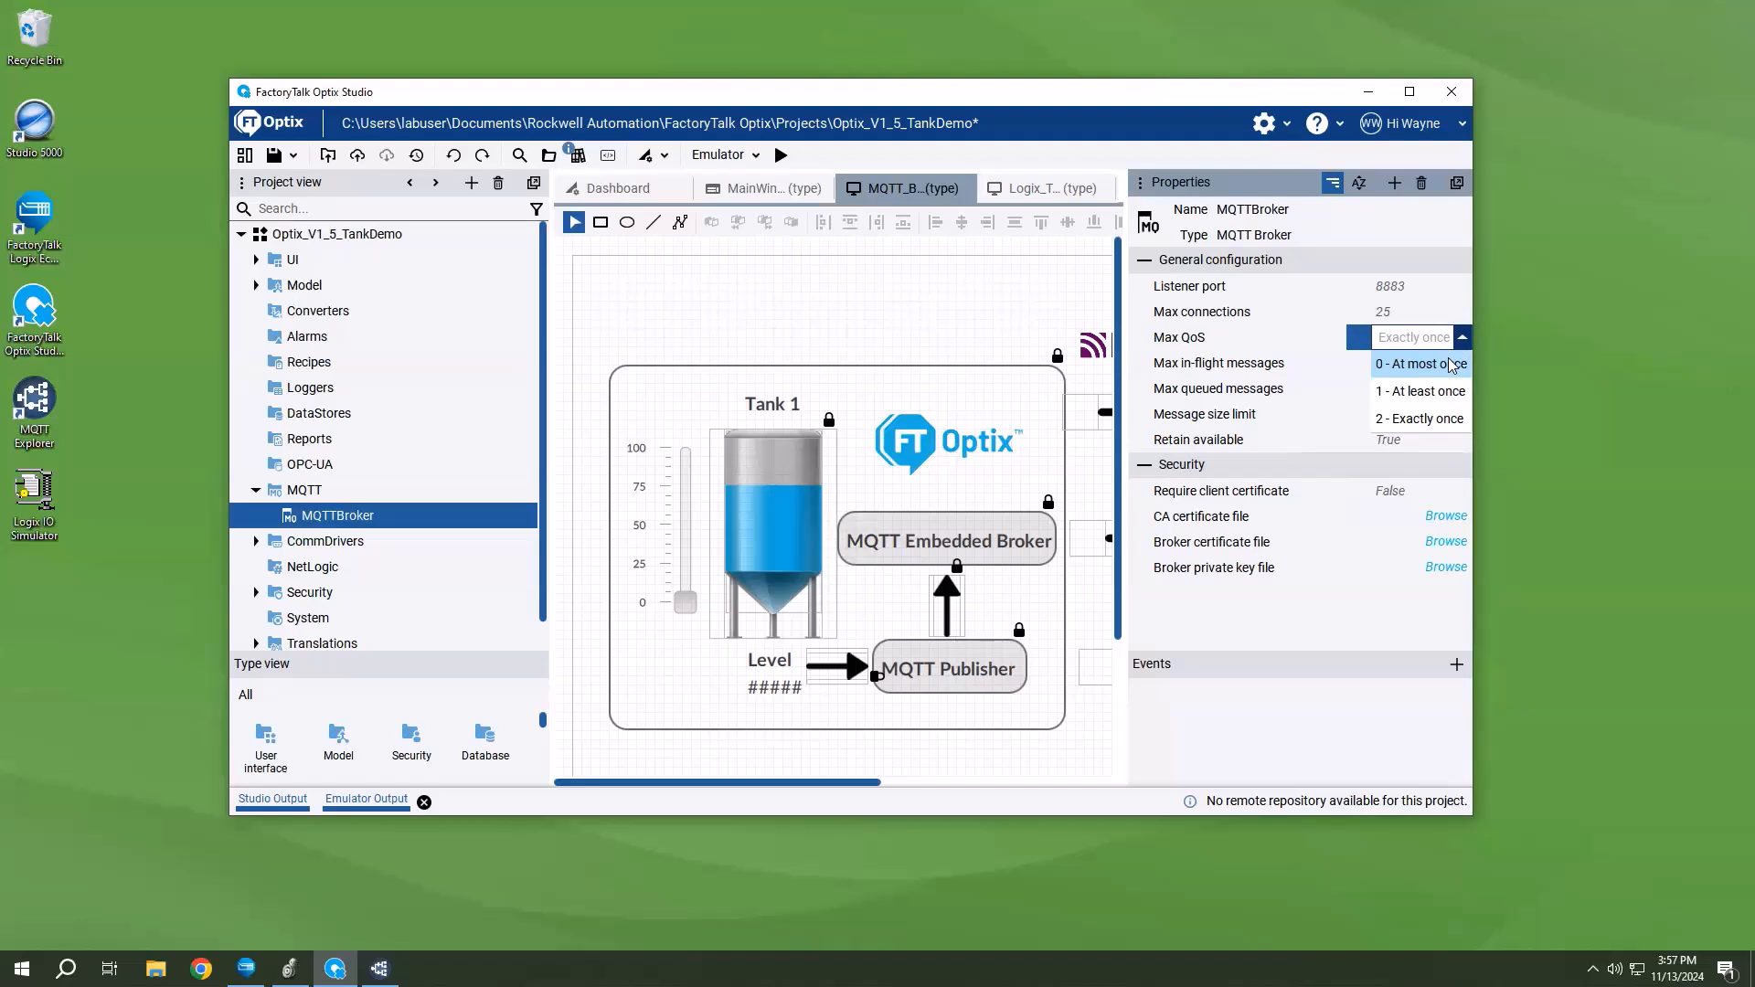
pyautogui.click(1457, 422)
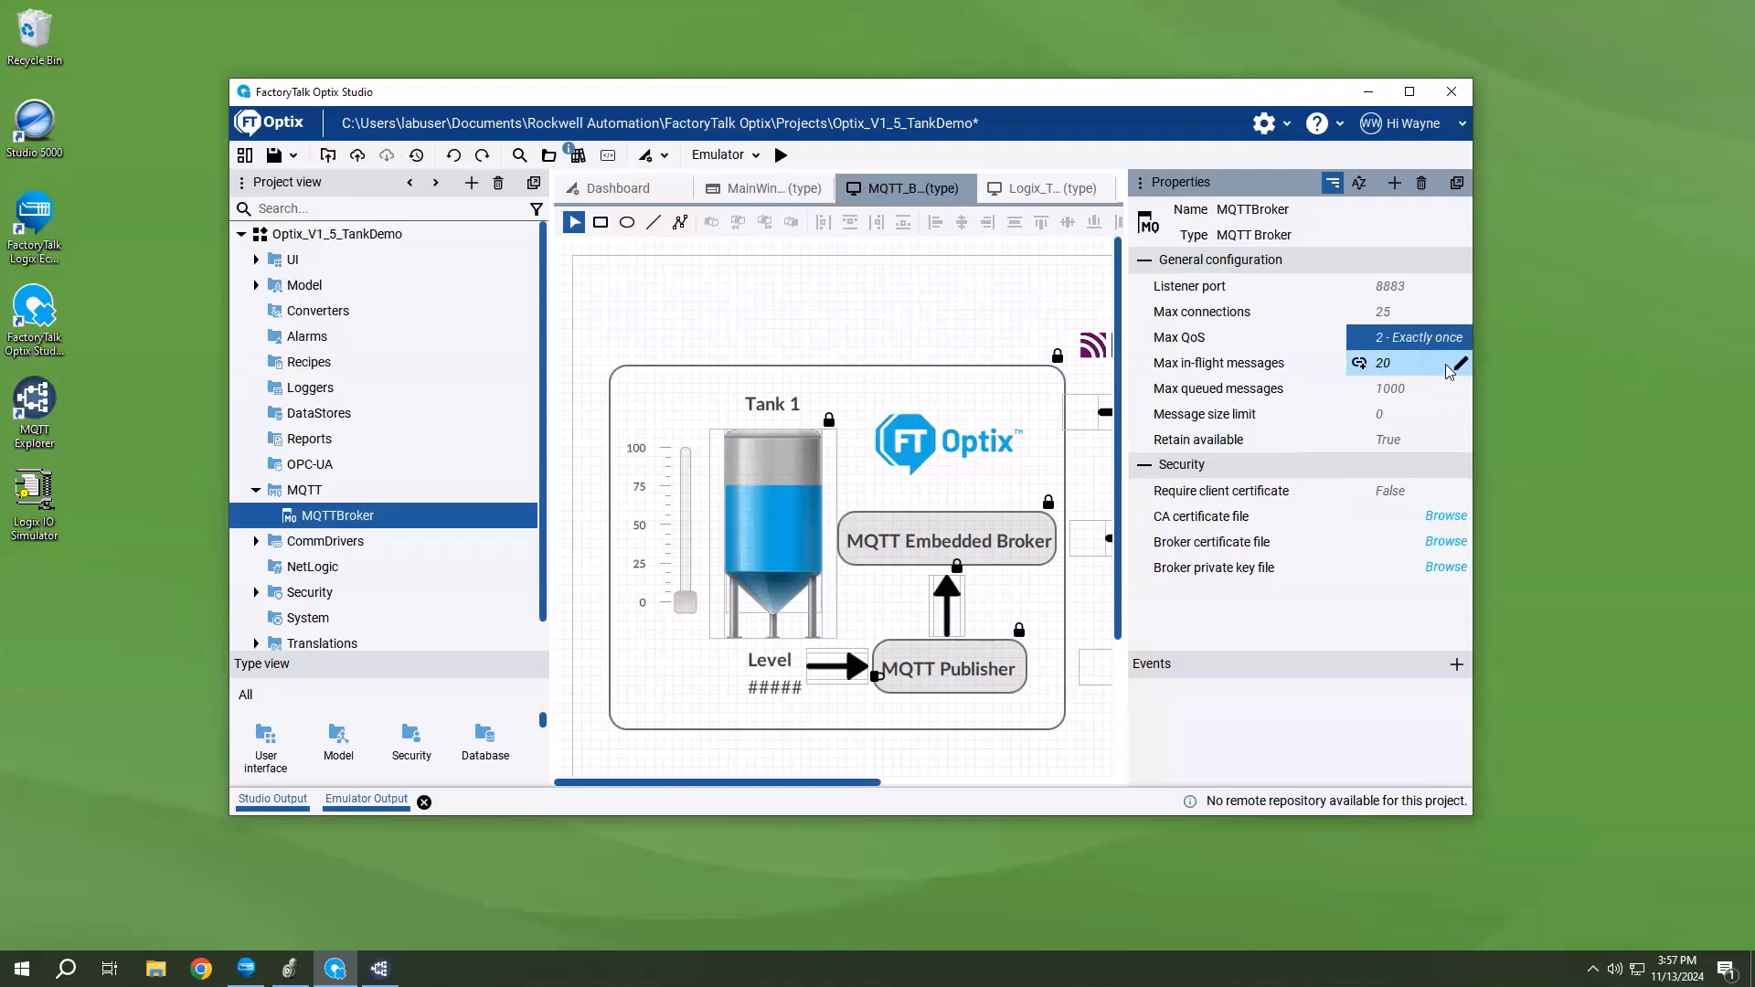
pyautogui.click(1441, 393)
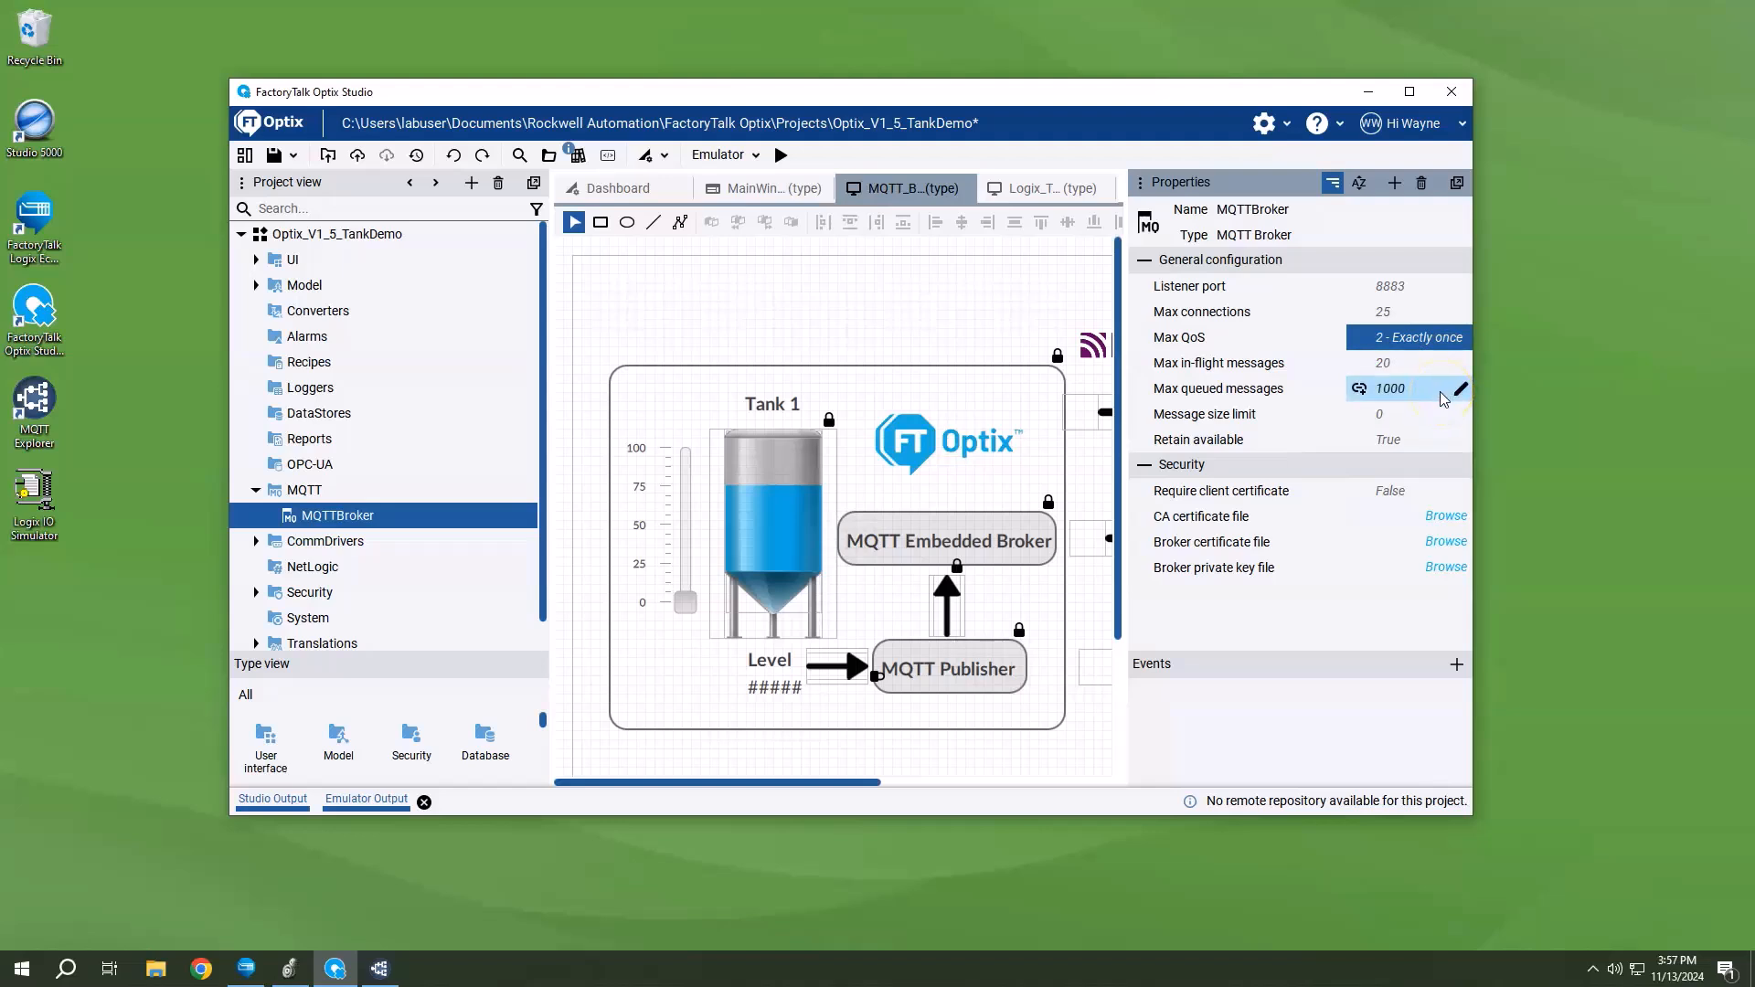
pyautogui.click(1442, 421)
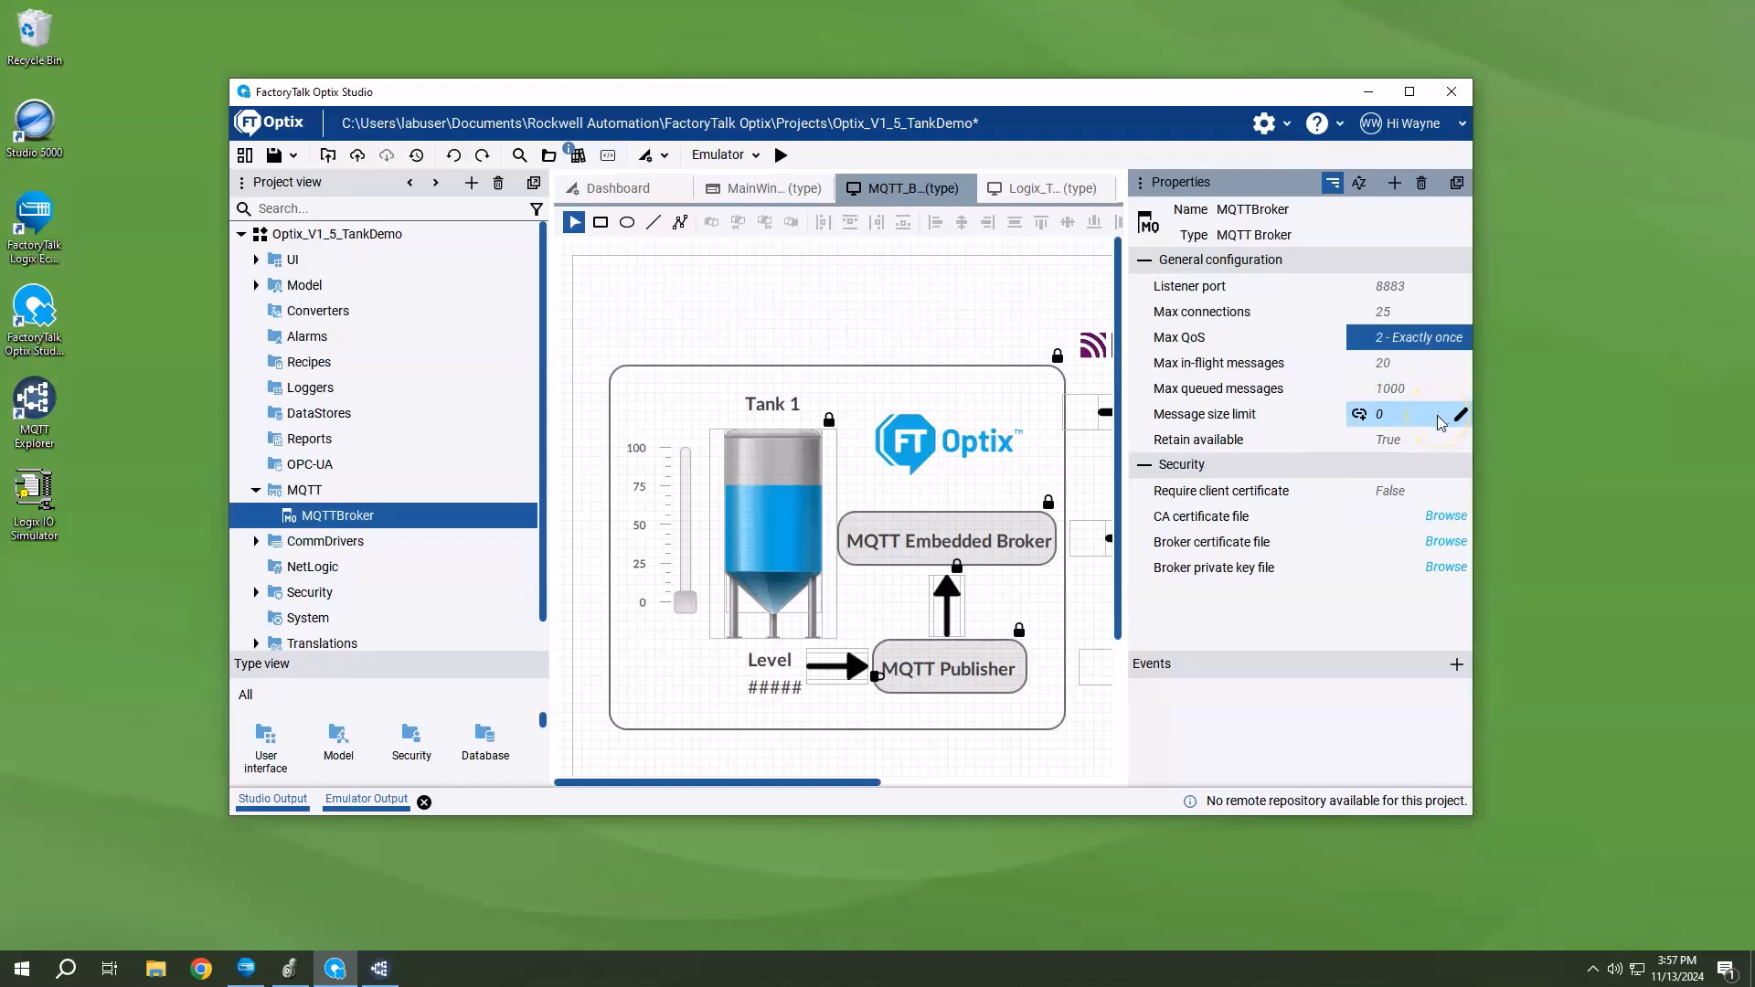
pyautogui.click(1432, 439)
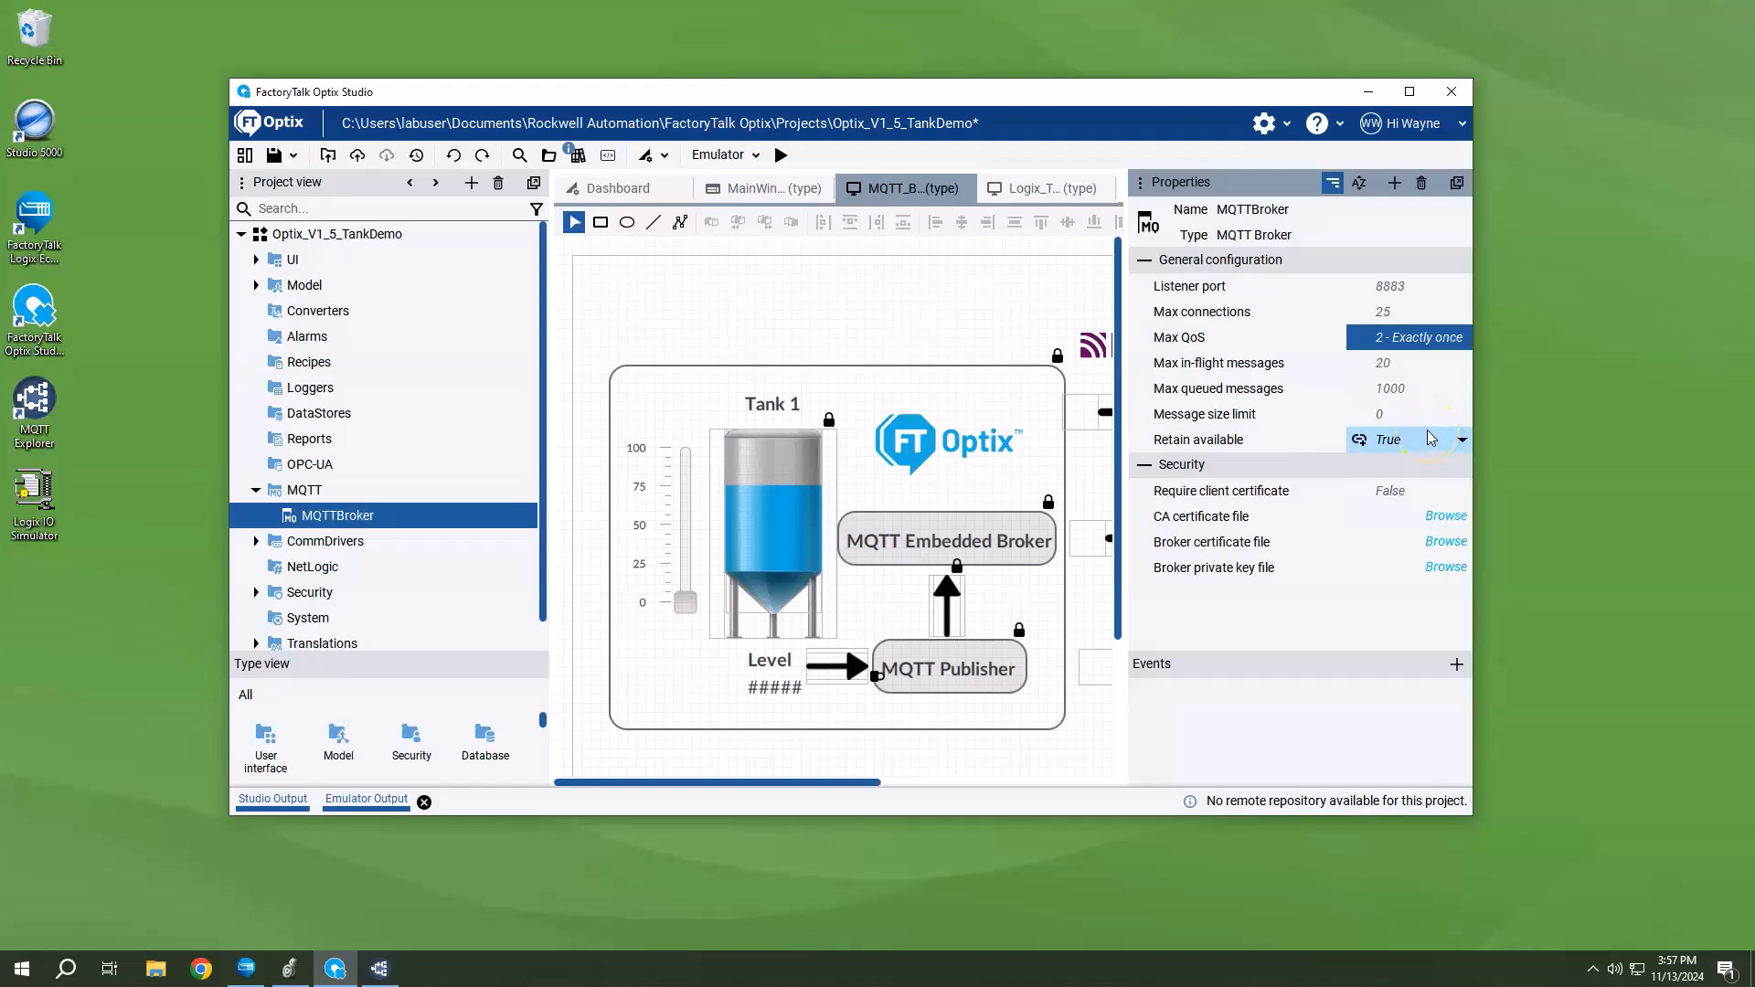
pyautogui.click(1443, 492)
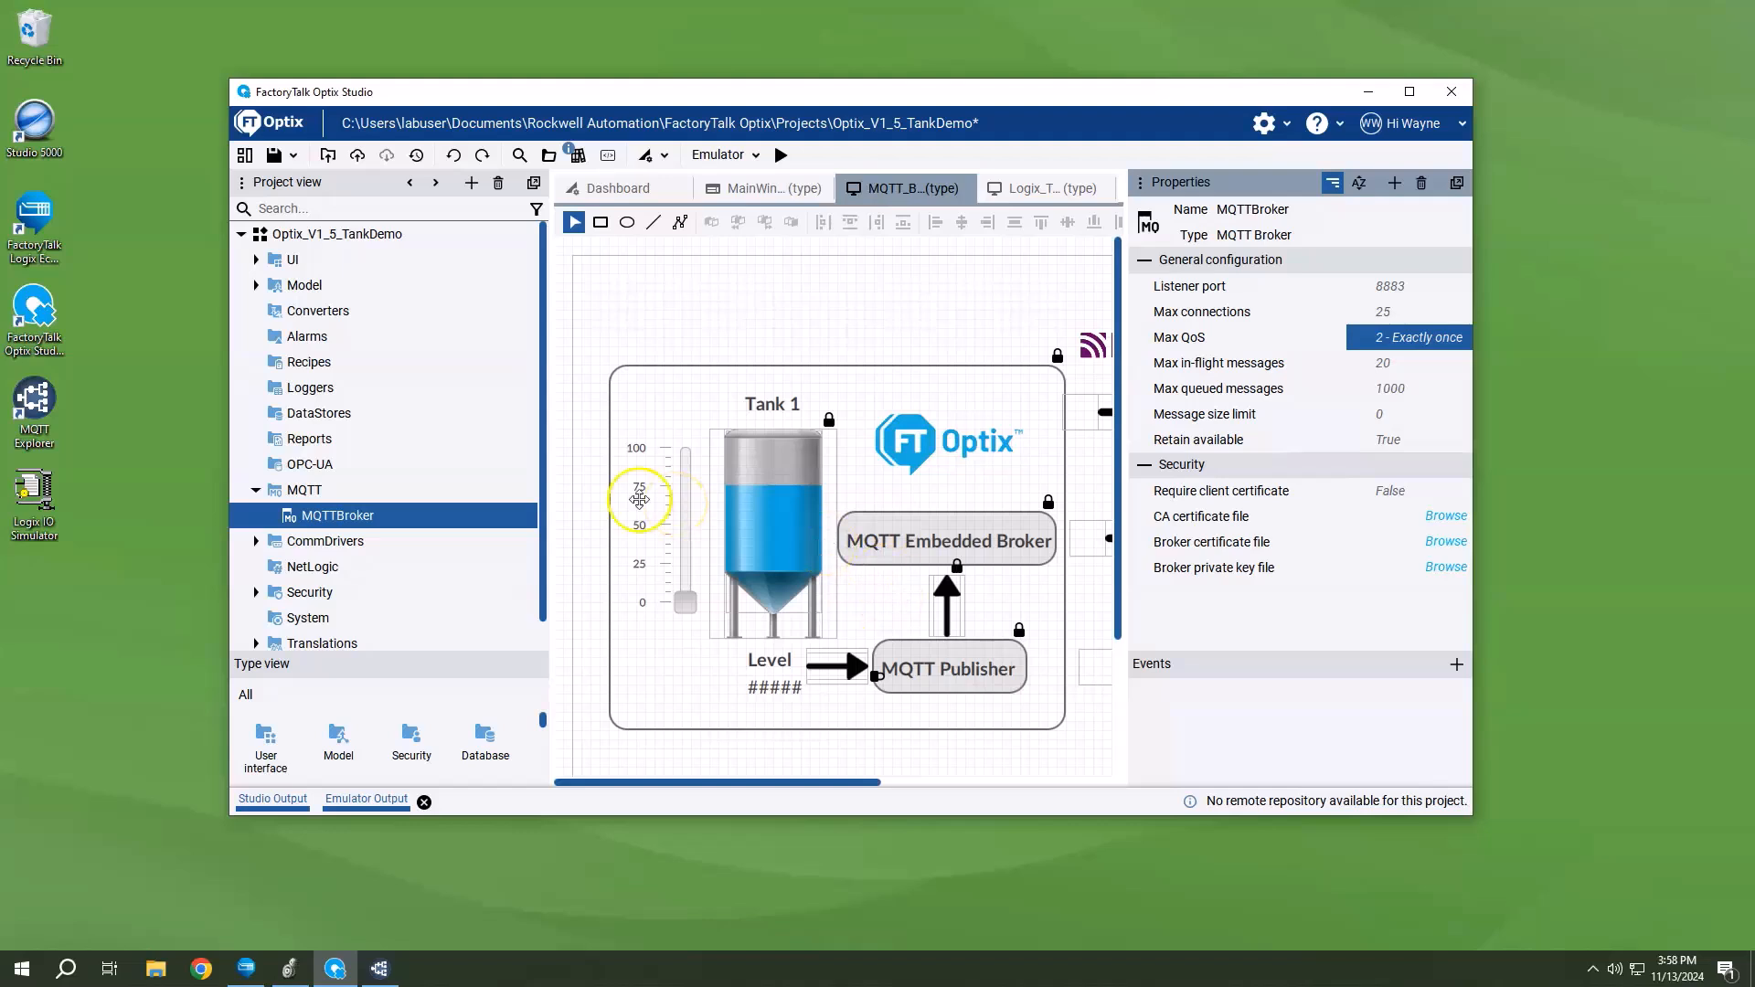
# Step: Add an MQTT Client to the project's MQTT folder
pyautogui.rightClick(317, 494)
pyautogui.moveTo(331, 498)
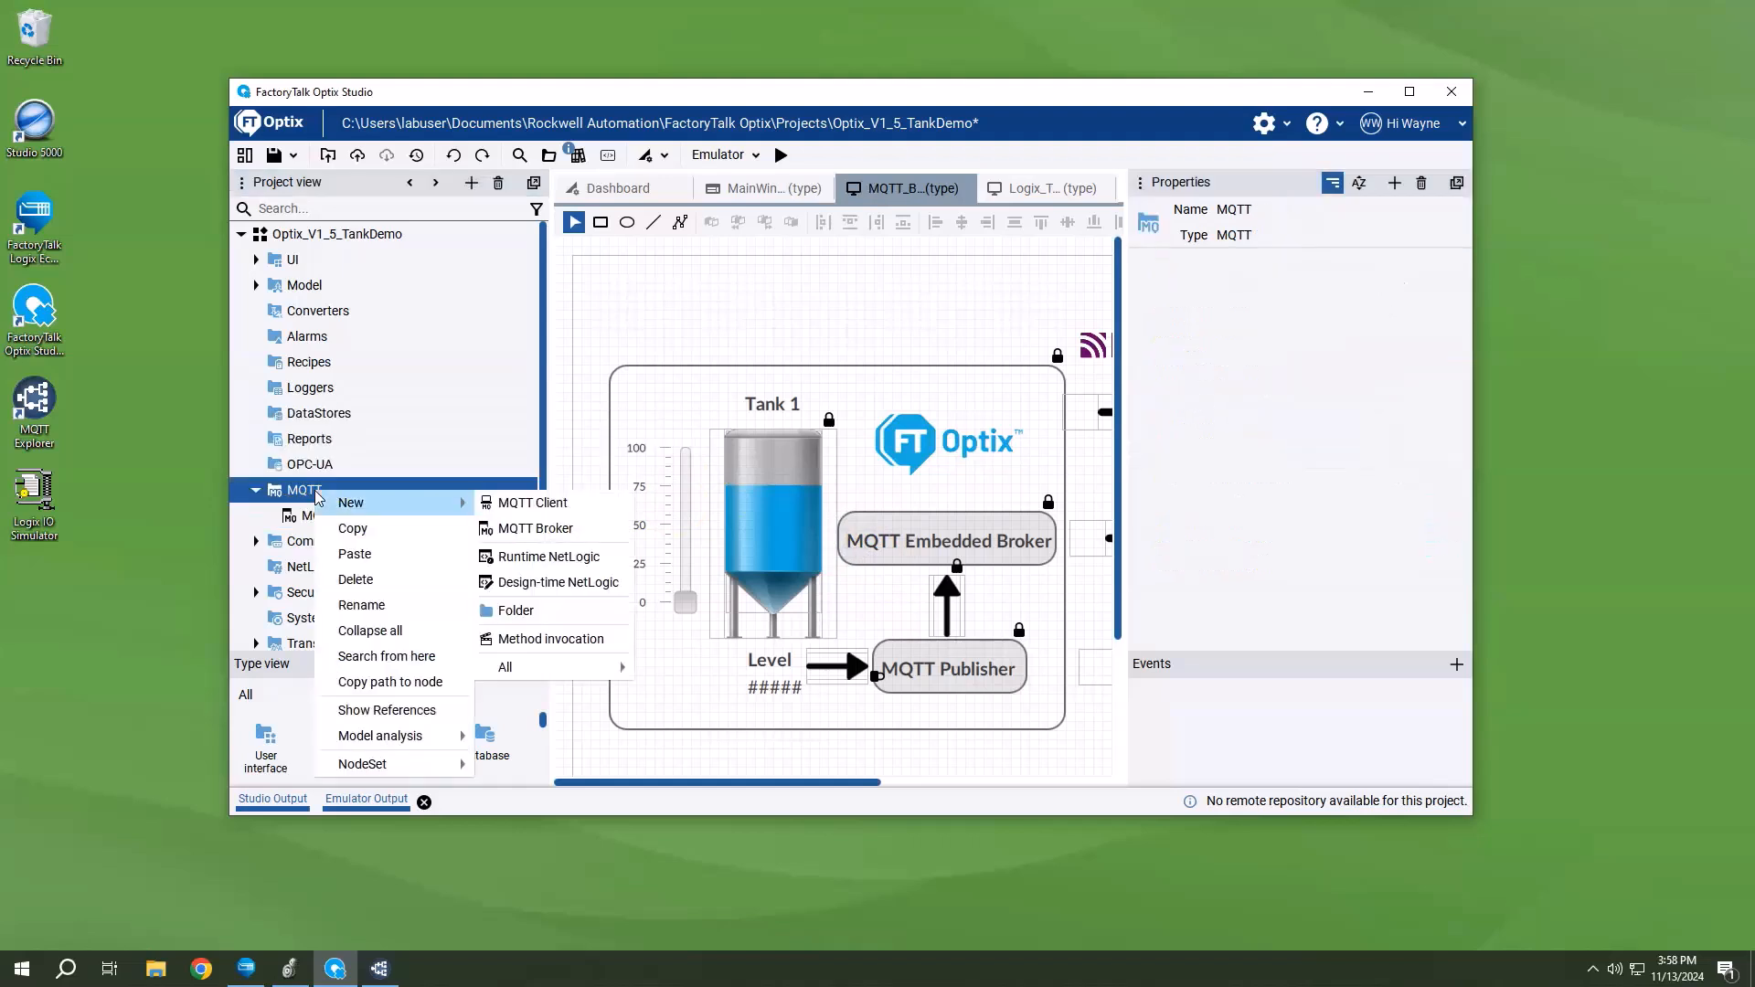
pyautogui.click(553, 502)
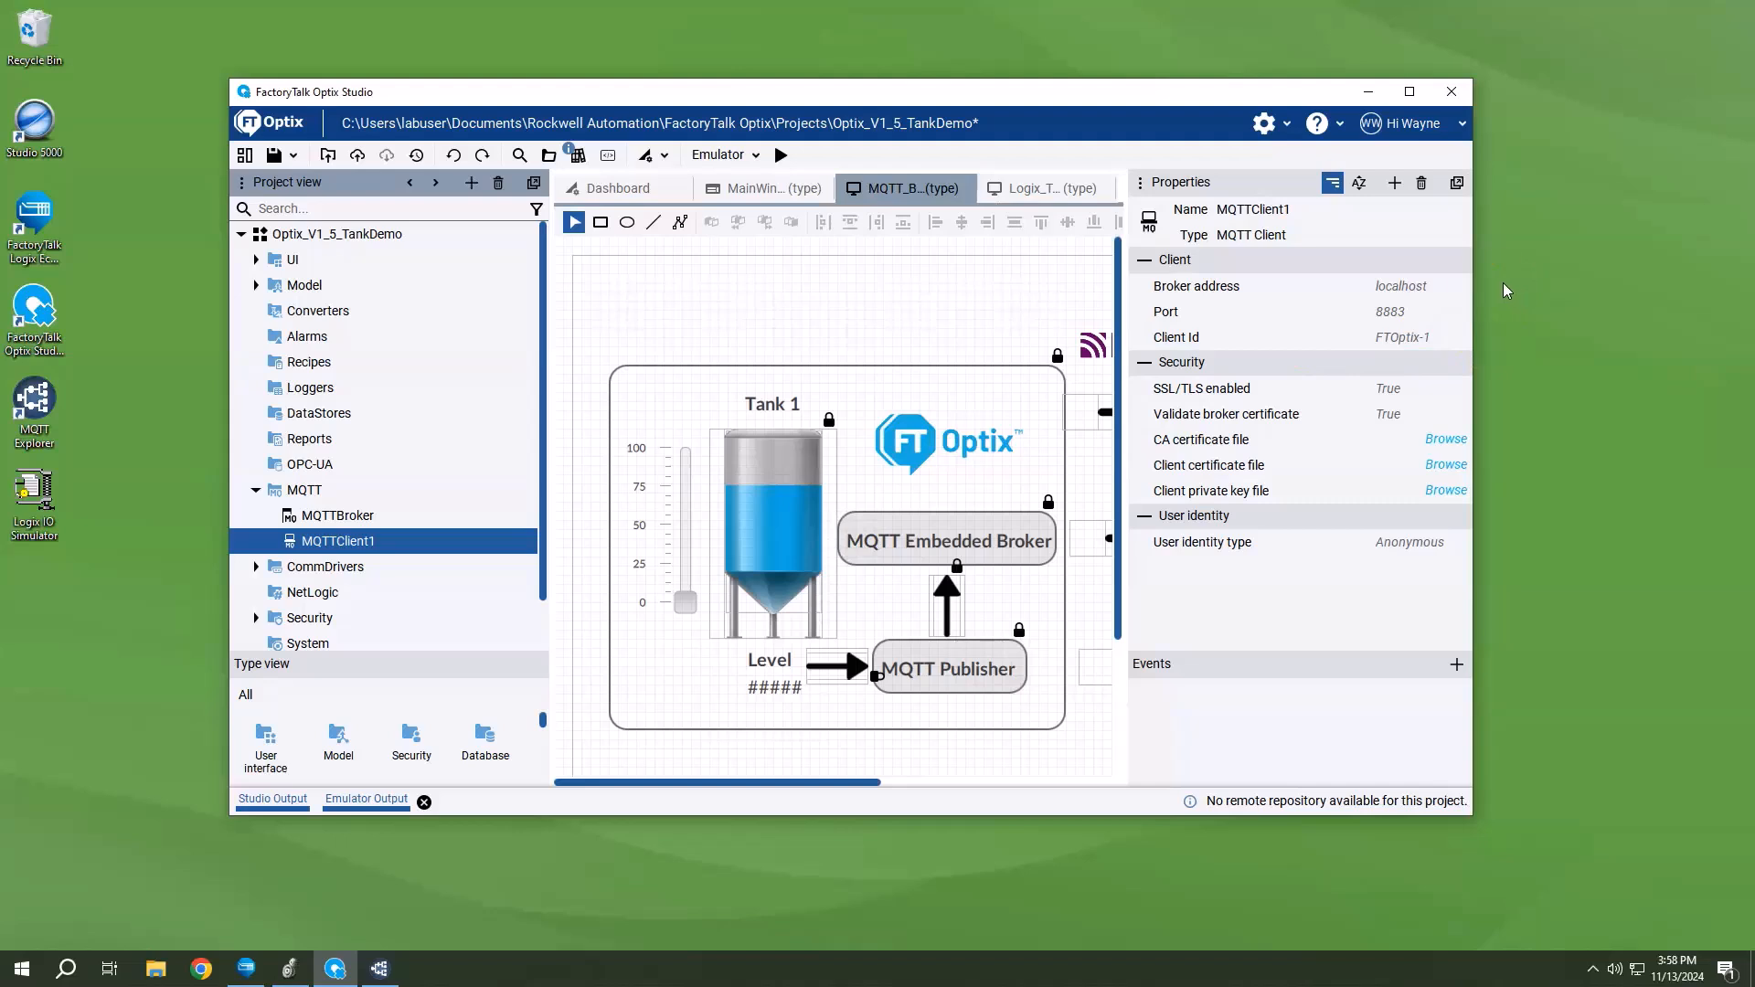
# Step: Set both SSL/TLS enabled and Validate broker certificate to False for the MQTT client
pyautogui.click(1462, 287)
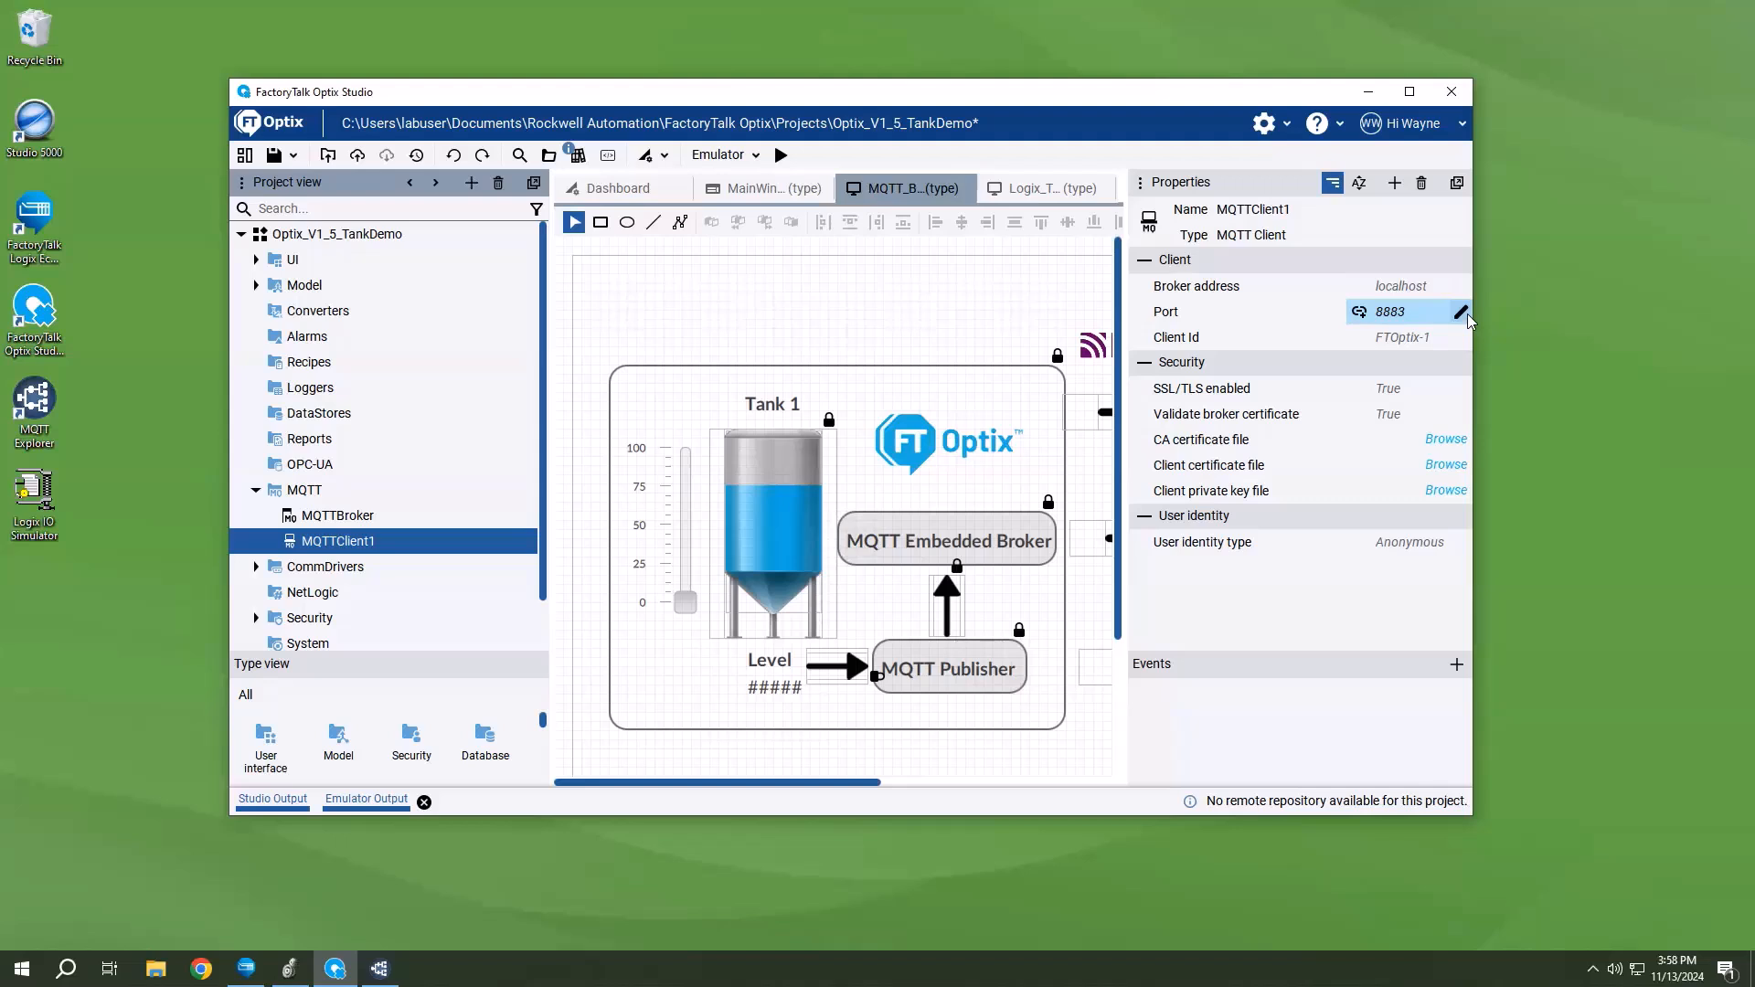
pyautogui.click(1468, 342)
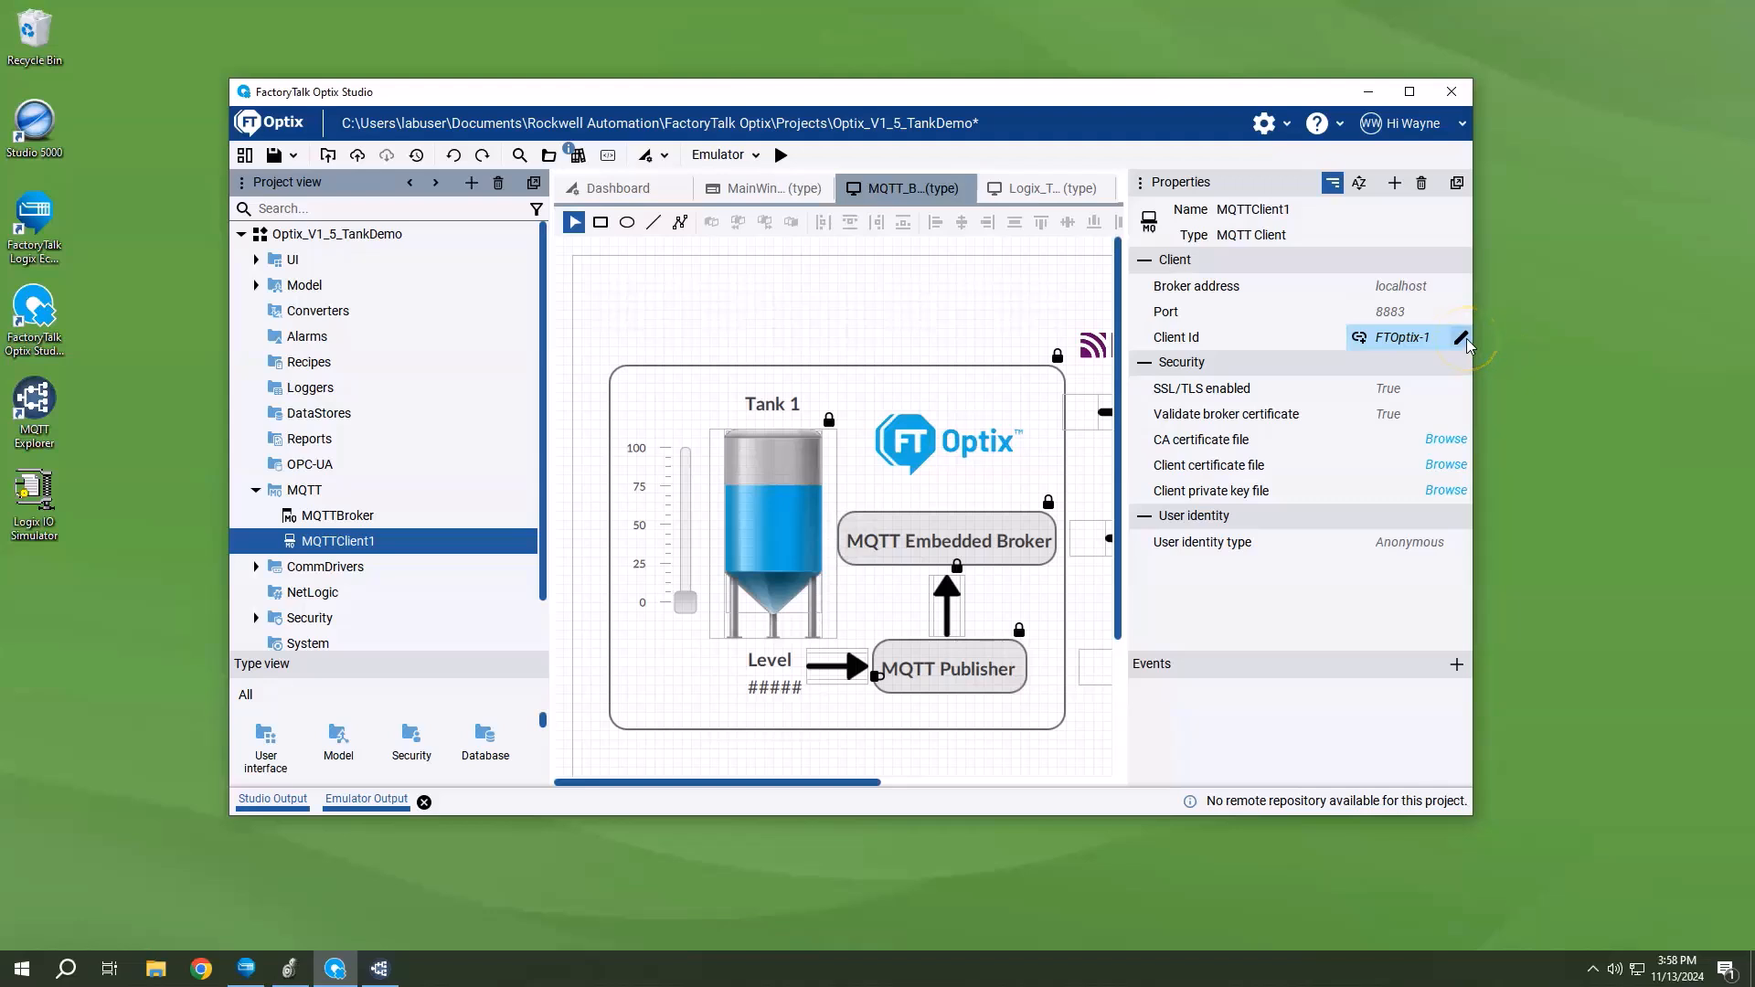
pyautogui.click(1454, 391)
pyautogui.click(1361, 393)
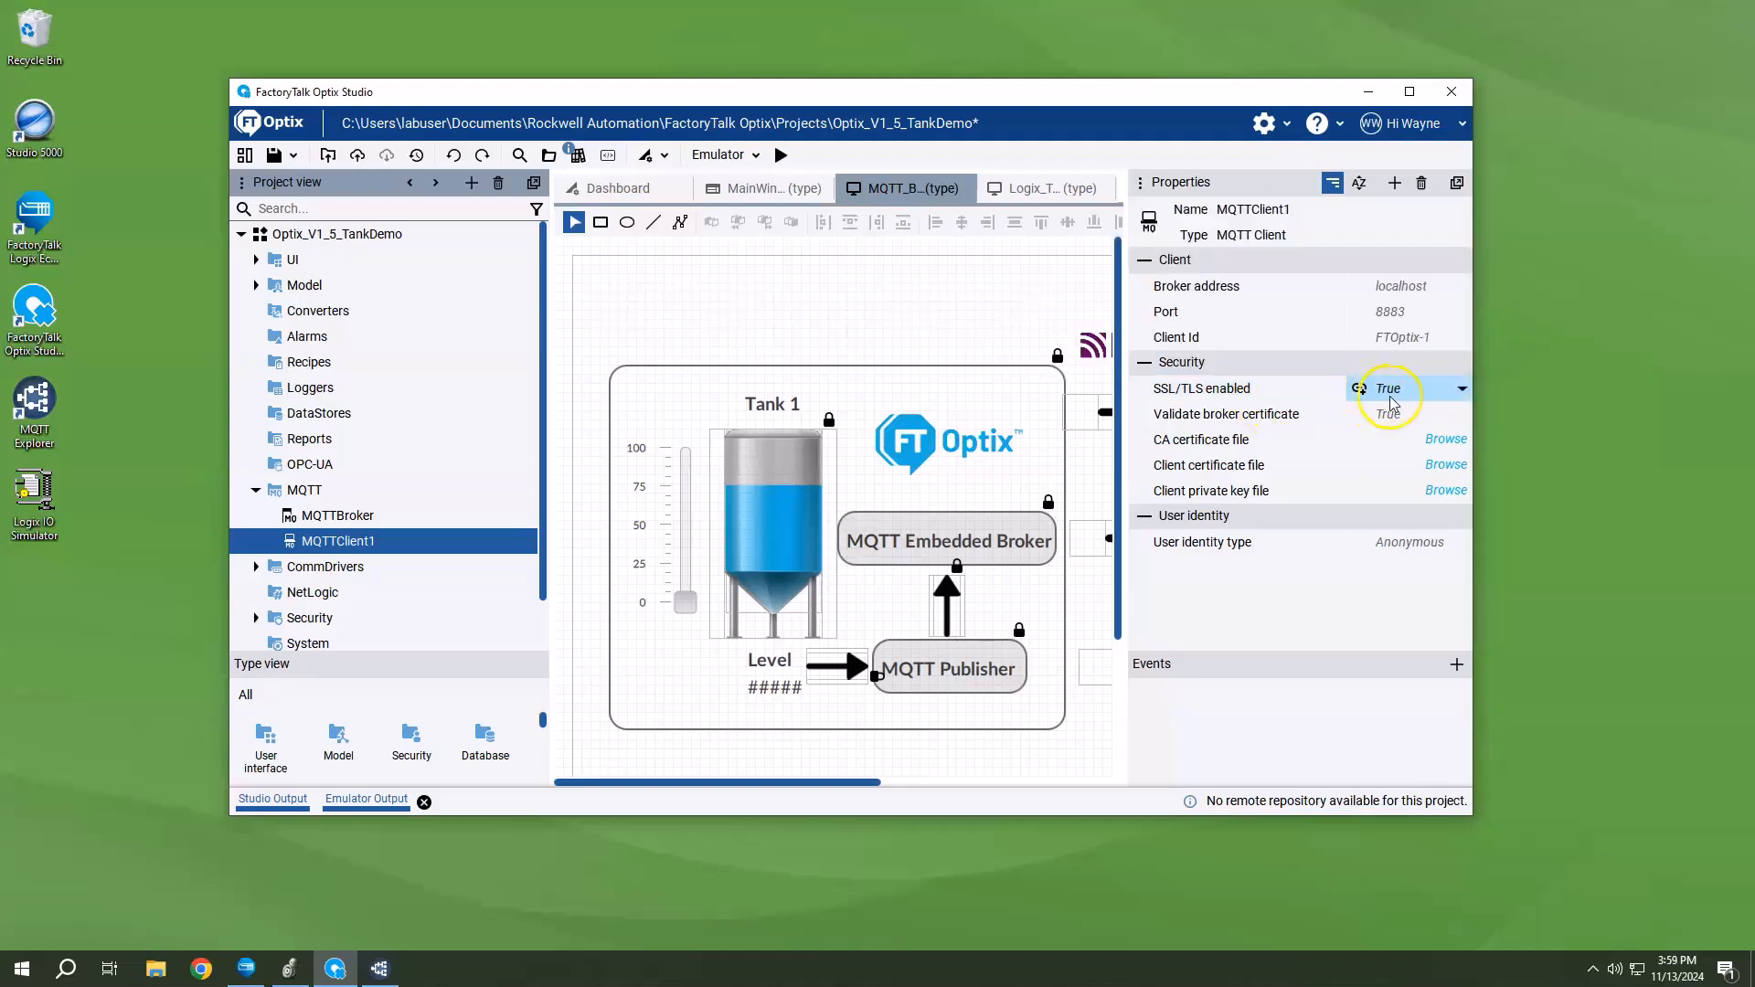
pyautogui.click(1462, 393)
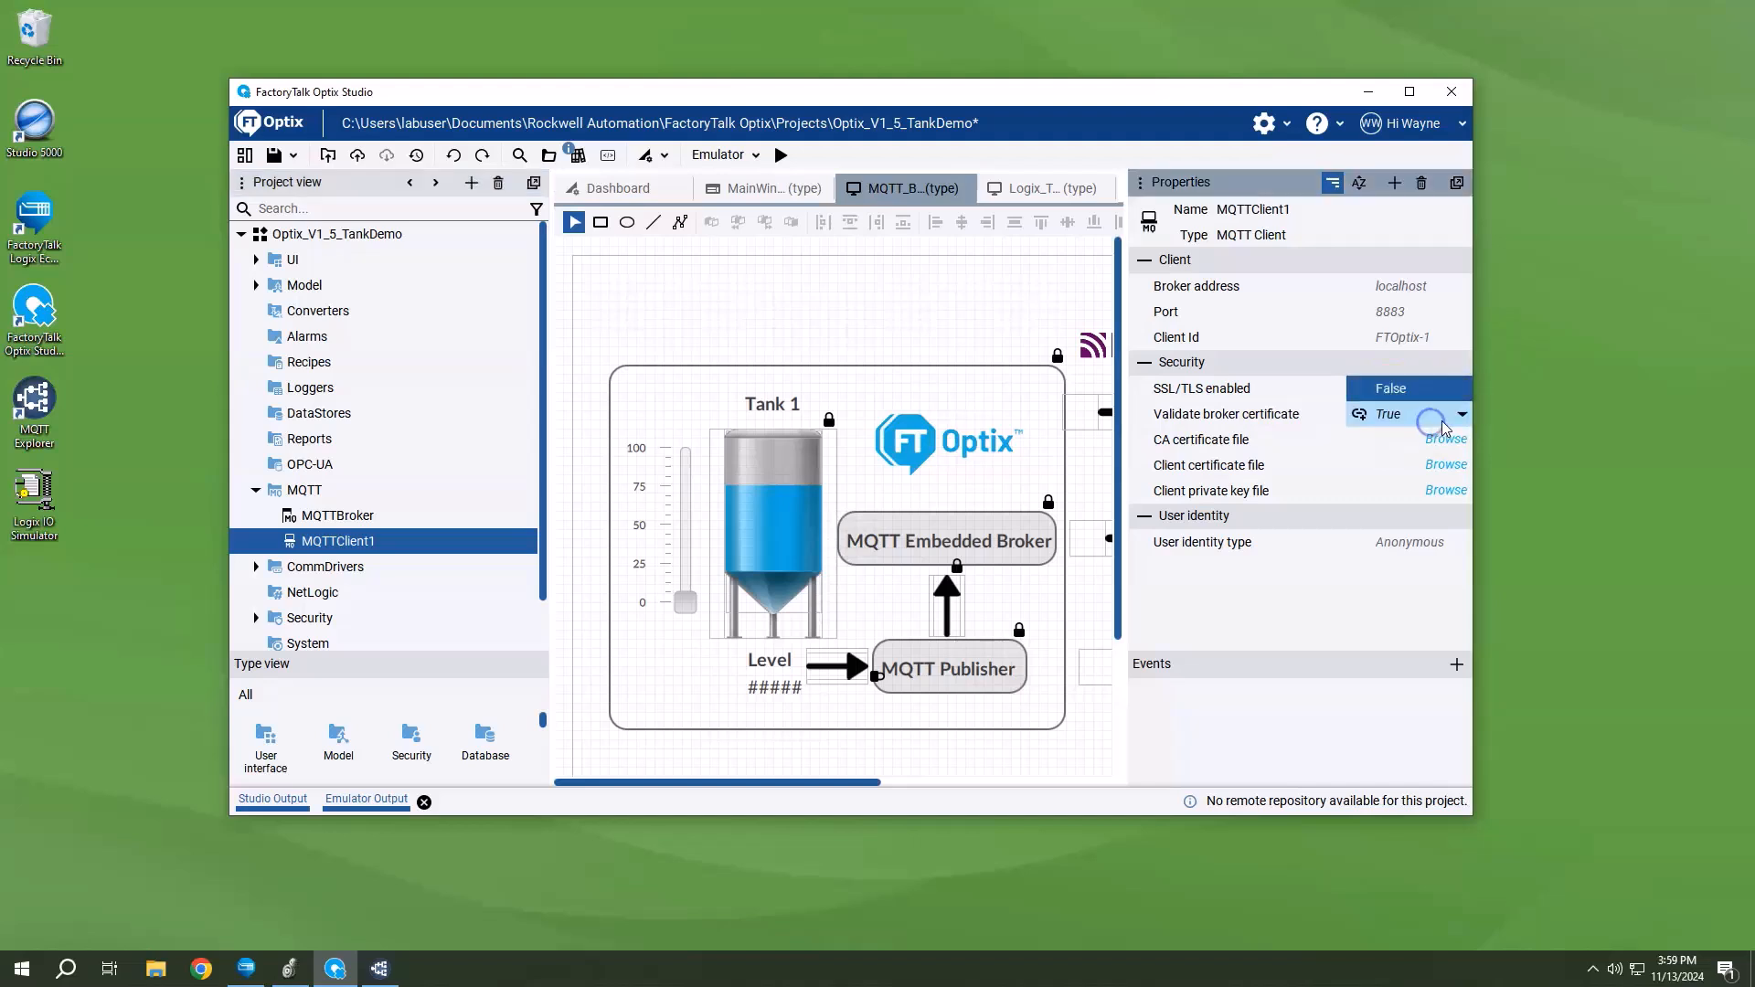
pyautogui.click(1462, 418)
pyautogui.click(1420, 443)
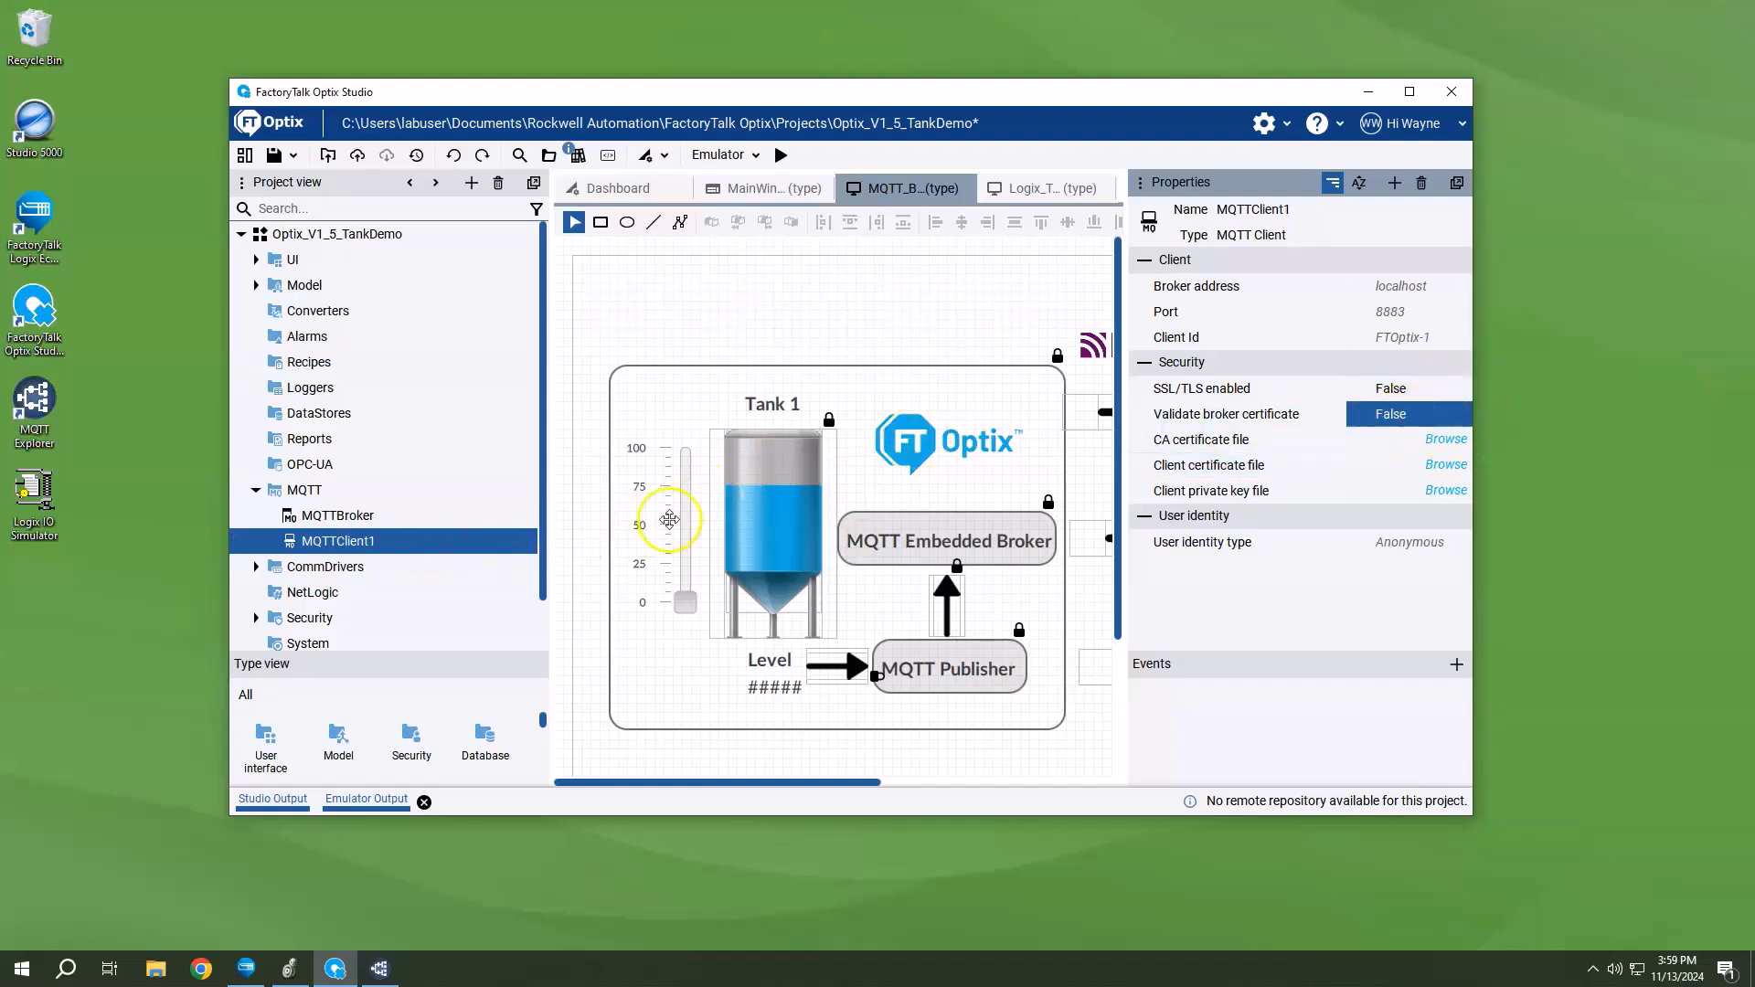
# Step: Add an MQTT Publisher under MQTTClient1
pyautogui.moveTo(356, 547)
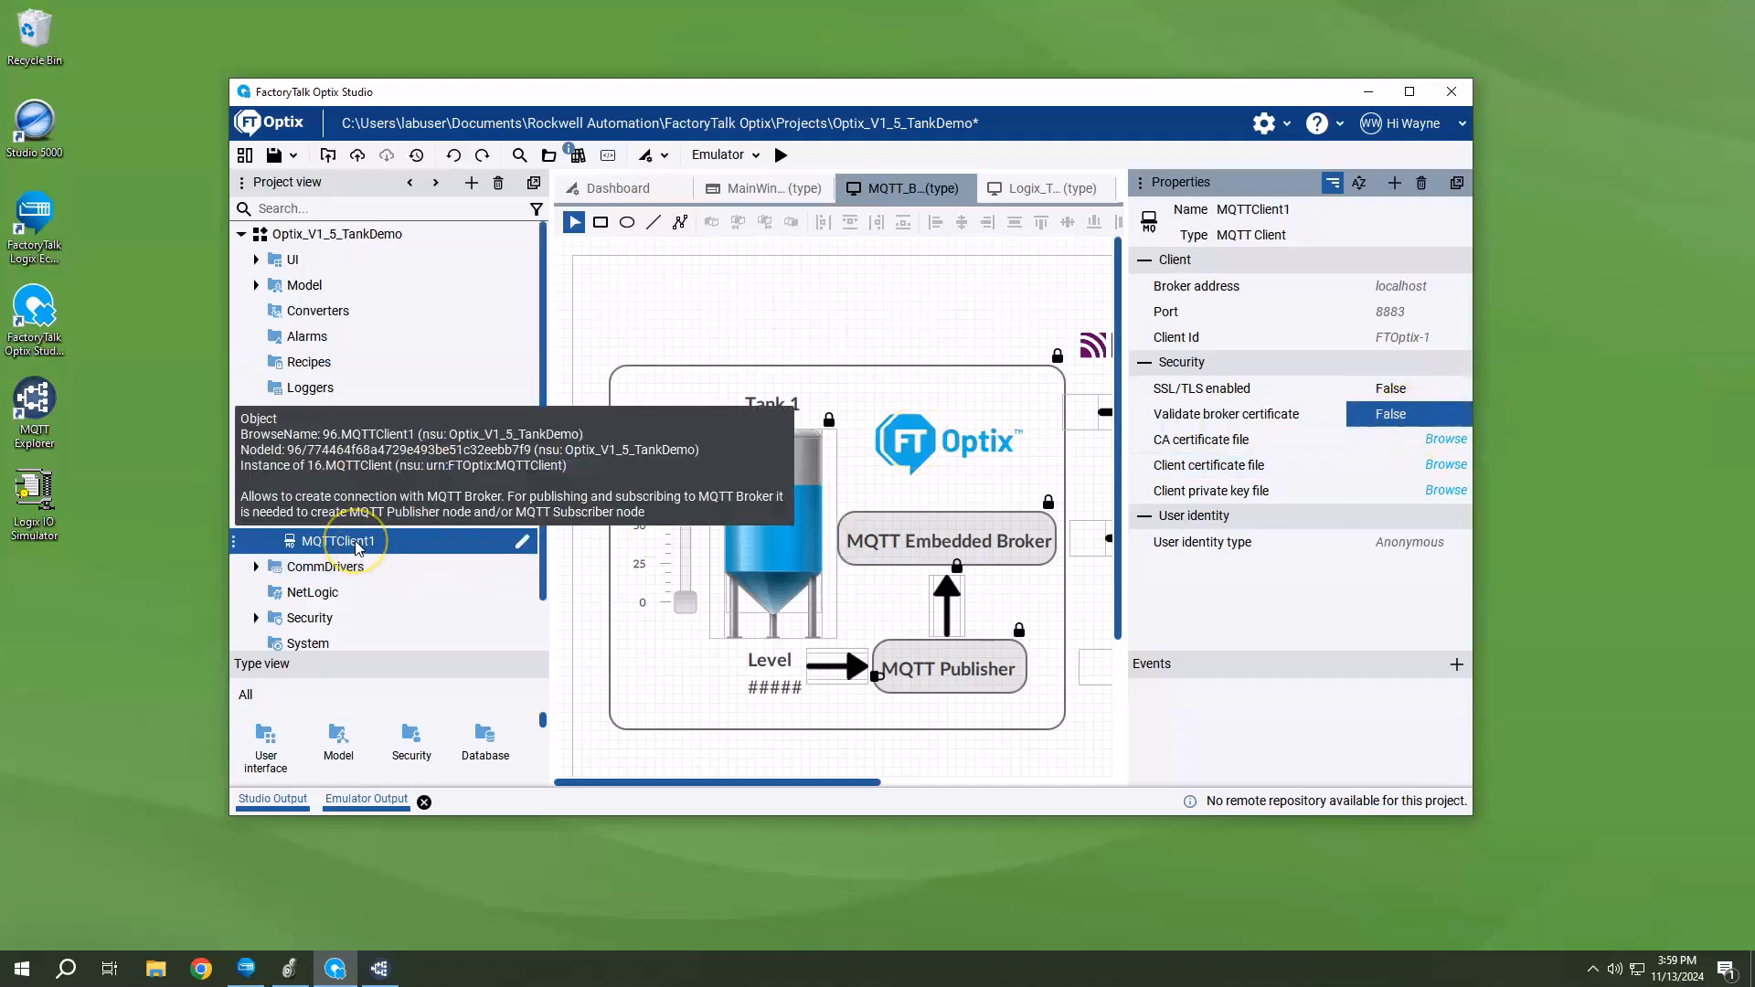
pyautogui.rightClick(355, 543)
pyautogui.moveTo(409, 552)
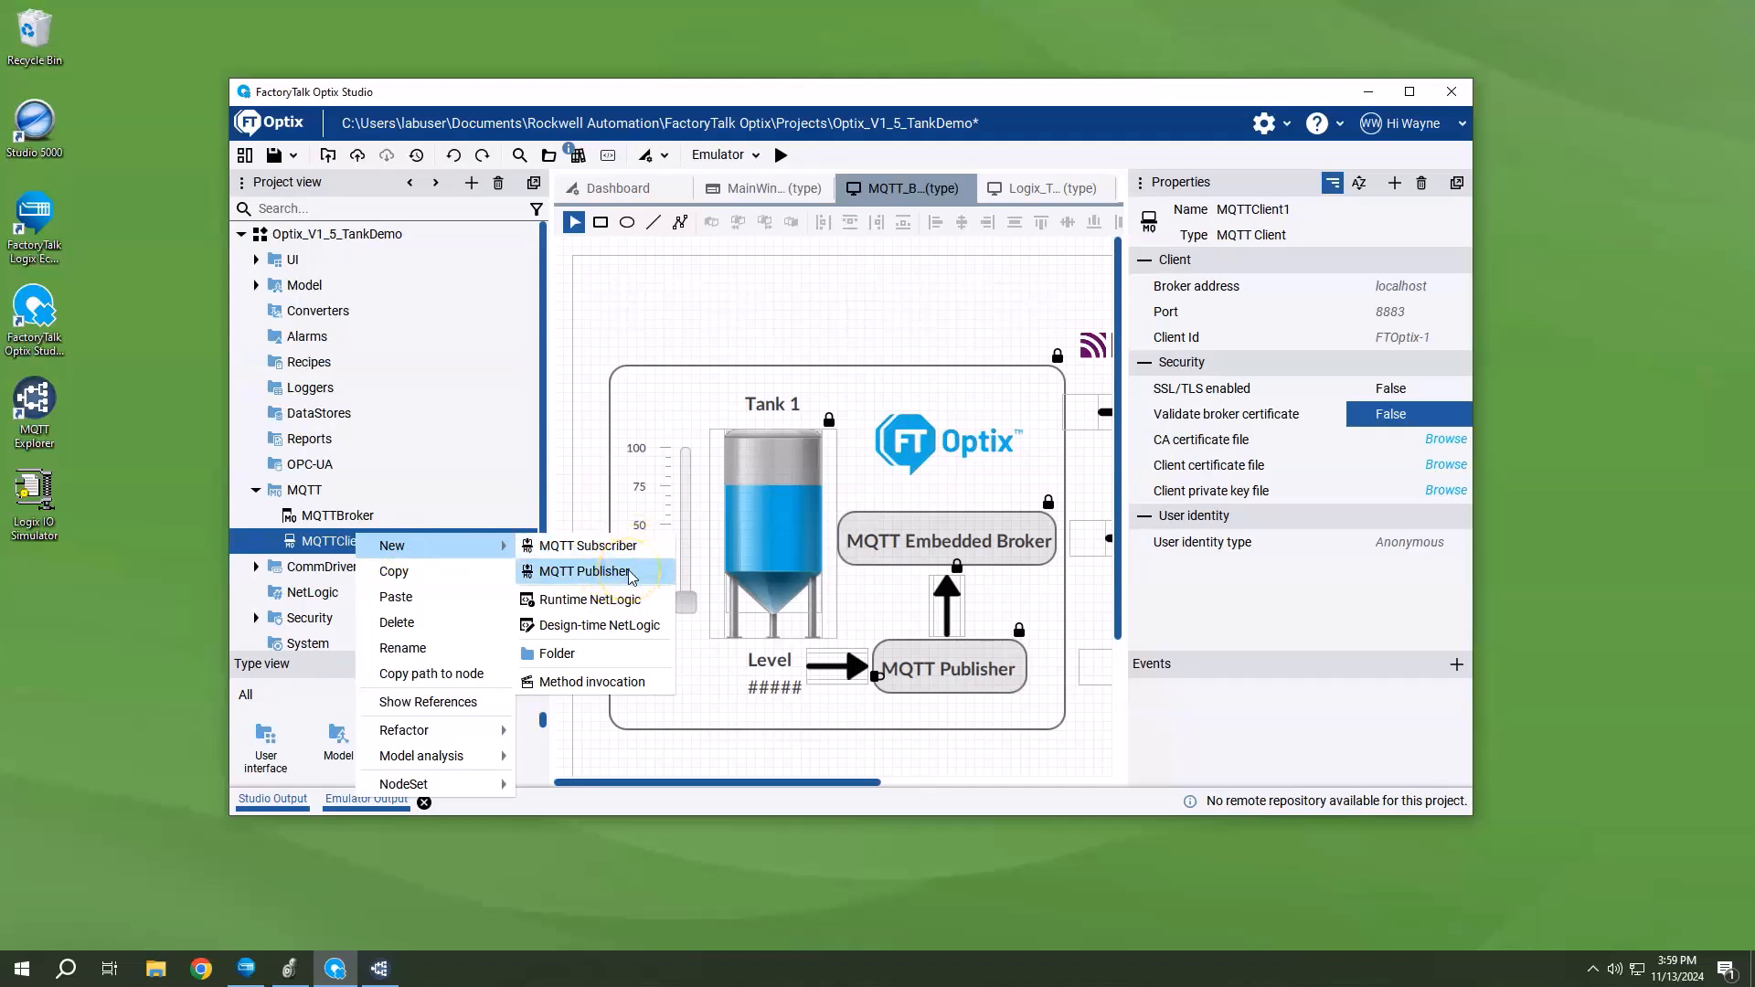
pyautogui.click(585, 571)
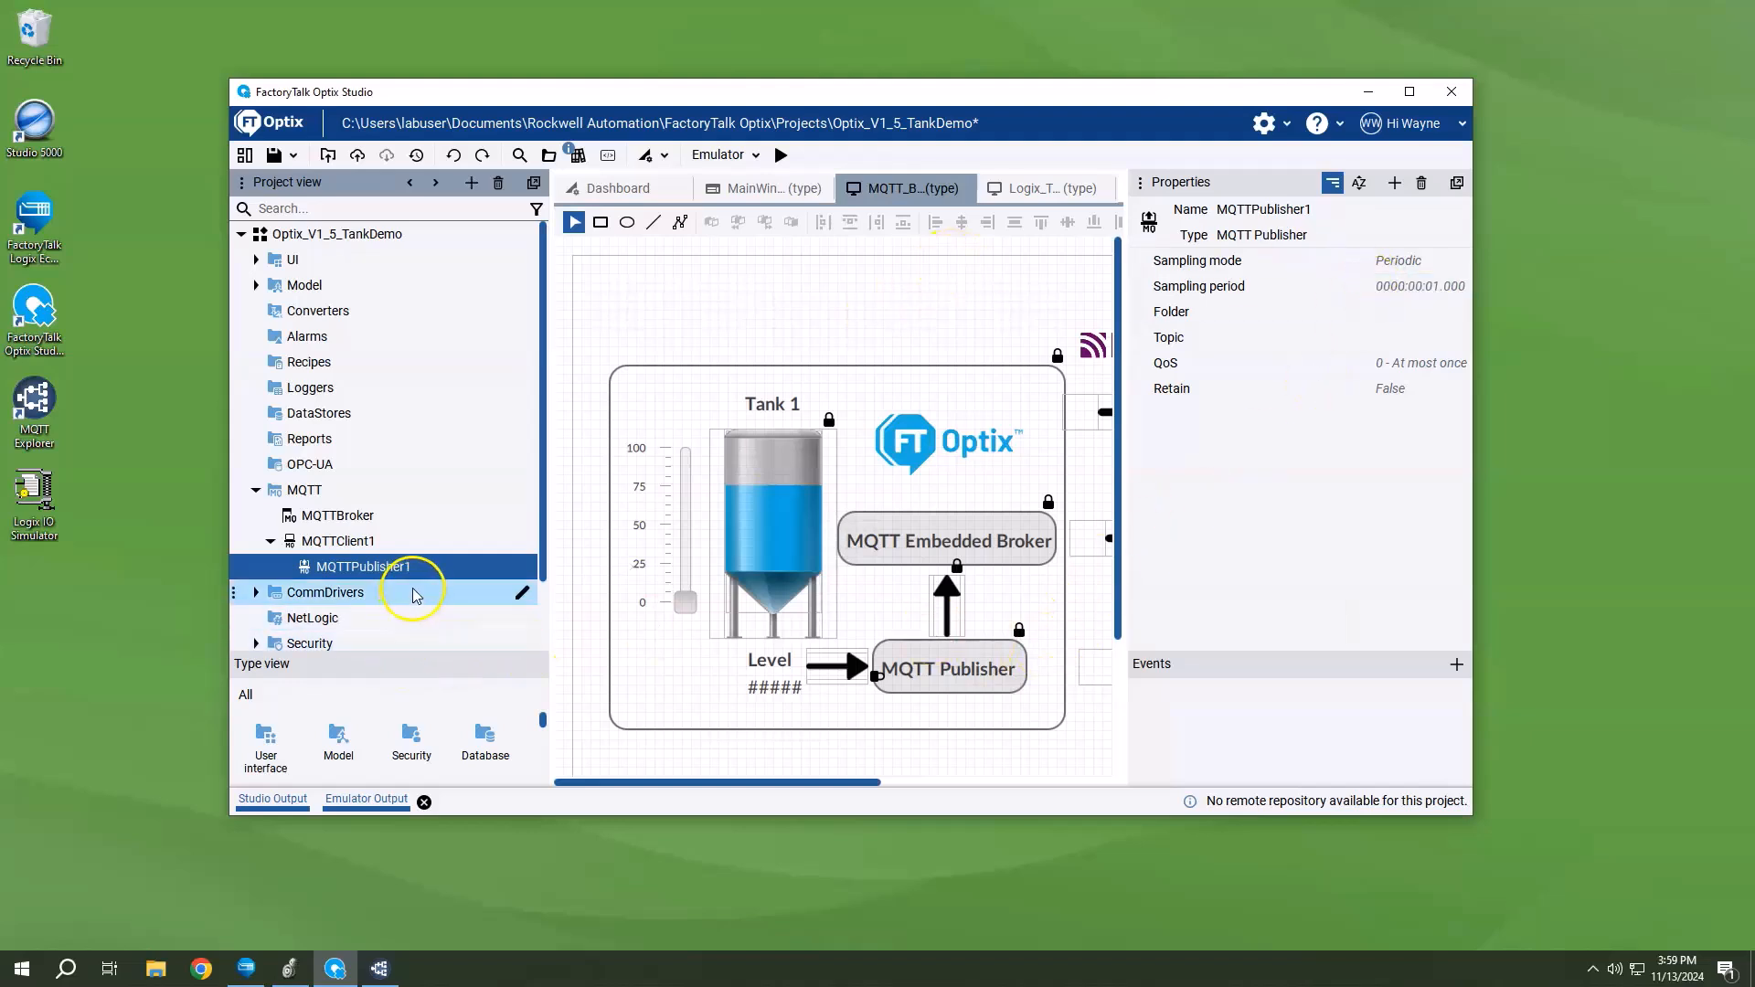
# Step: Set the MQTT publisher's sampling mode to Change in value
pyautogui.click(1362, 312)
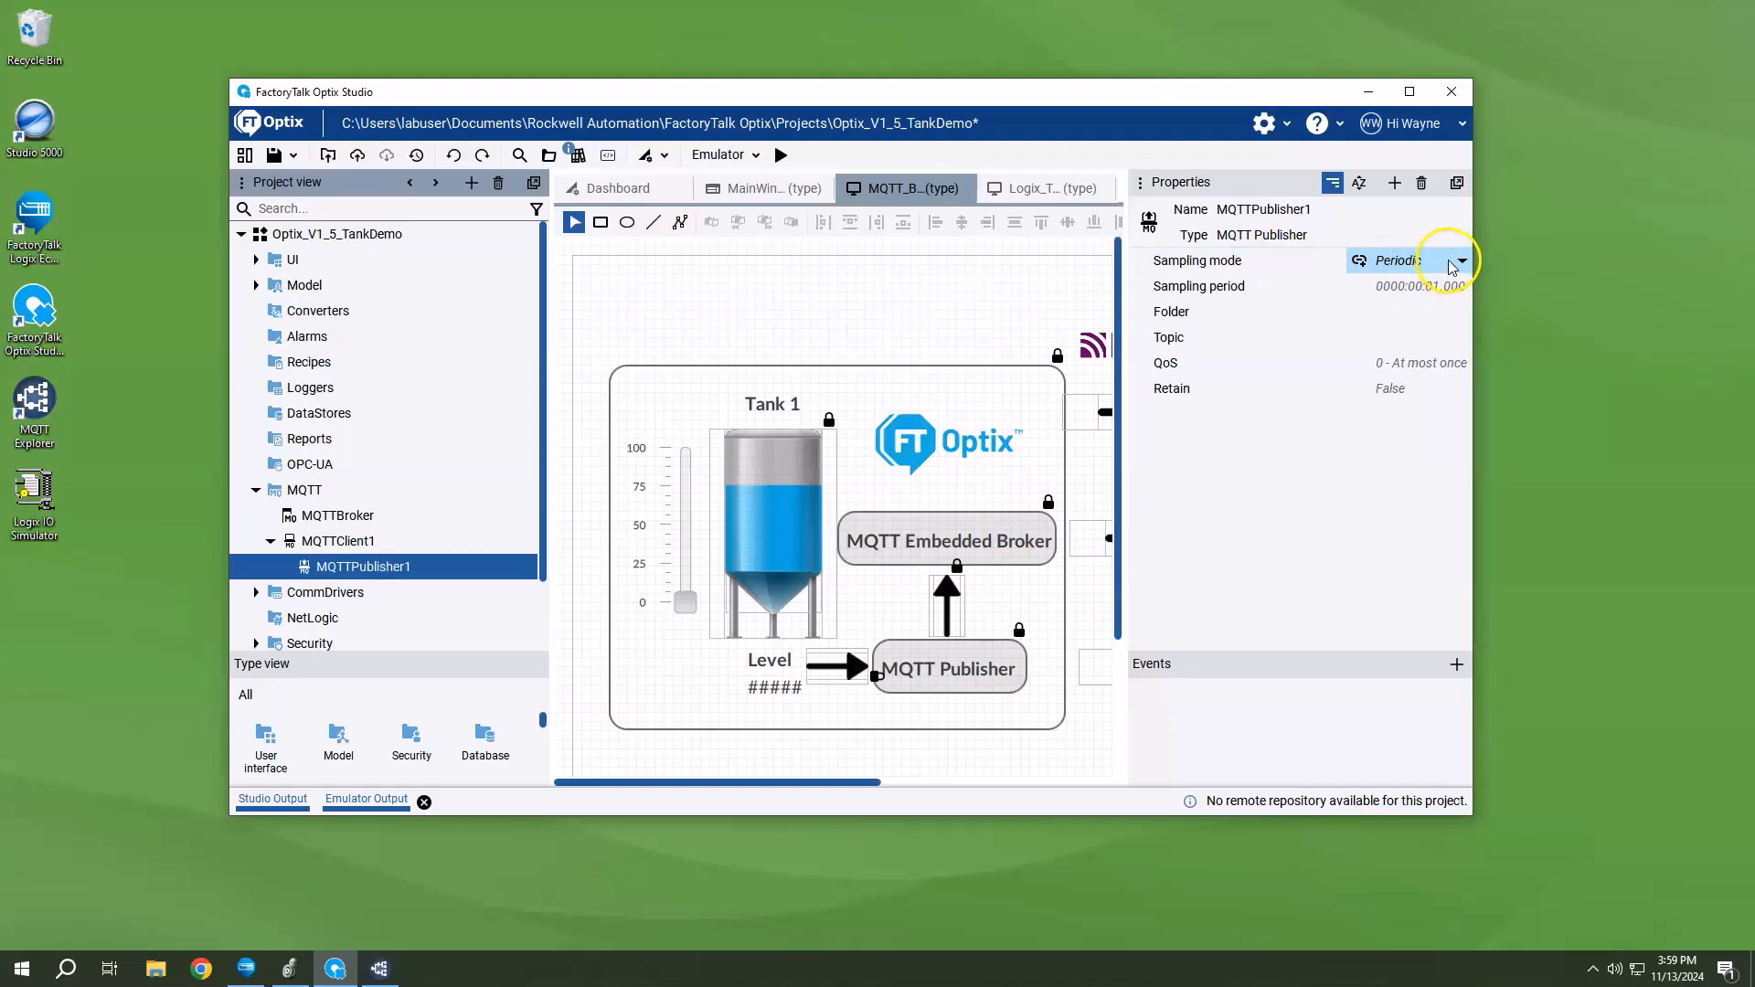
pyautogui.click(1457, 263)
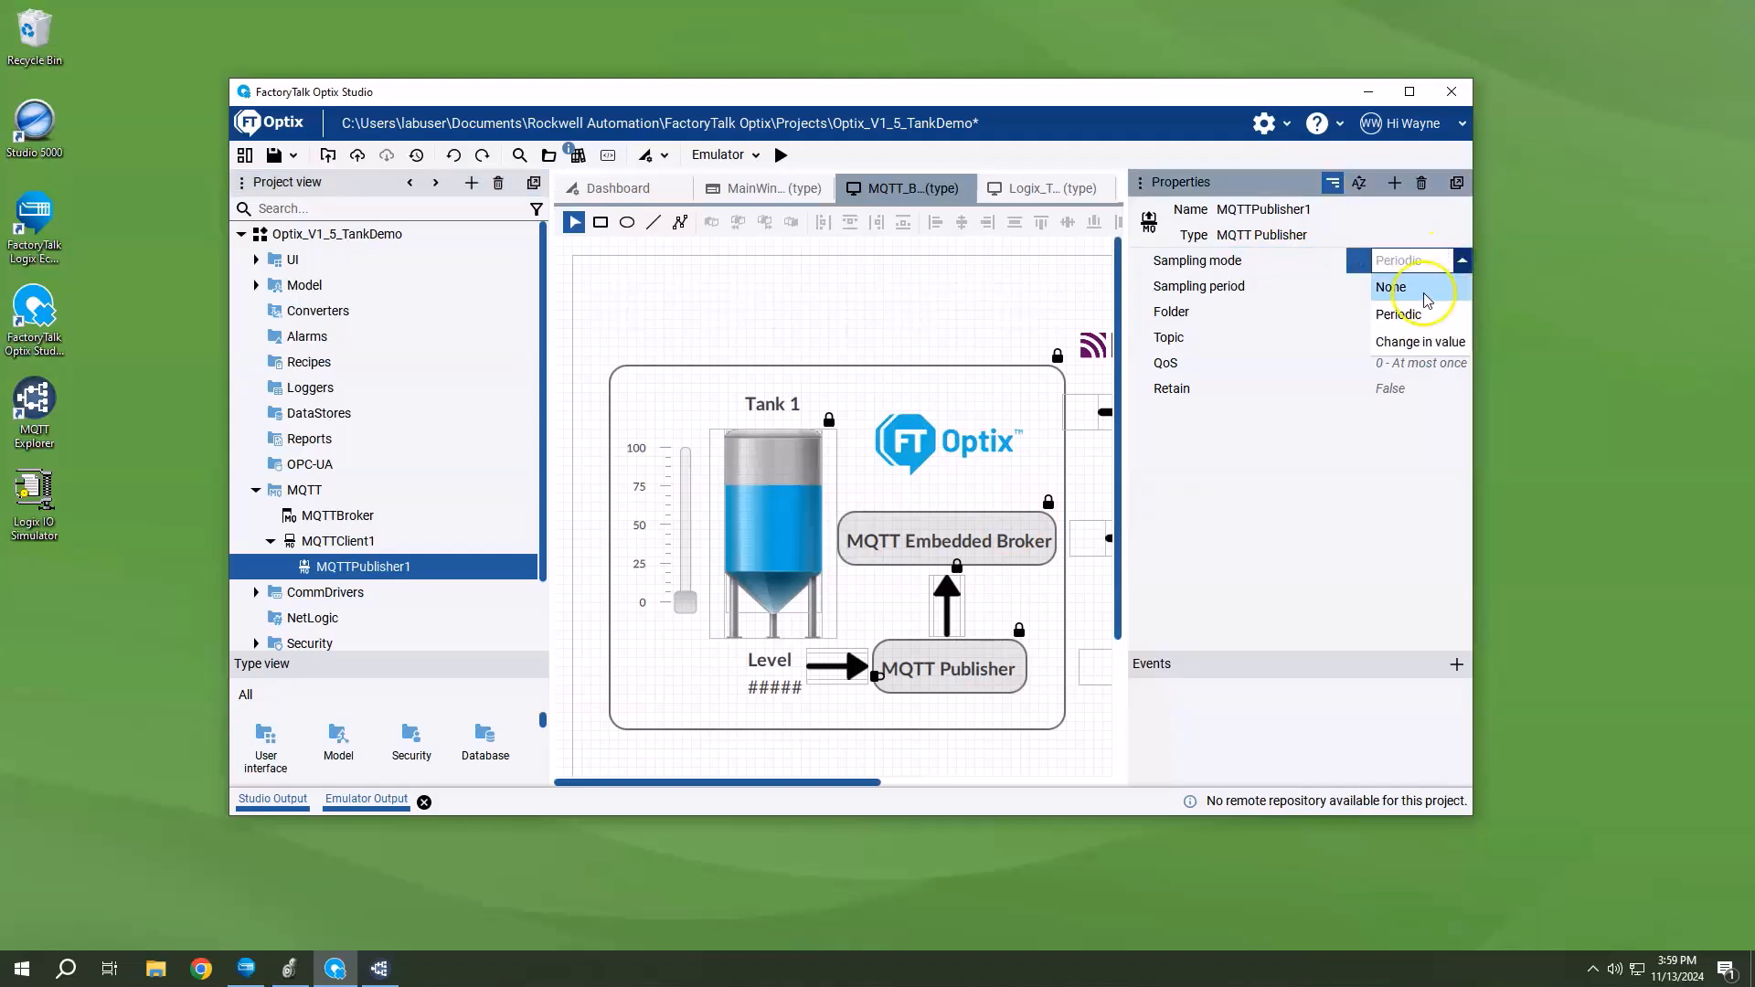
pyautogui.click(1429, 343)
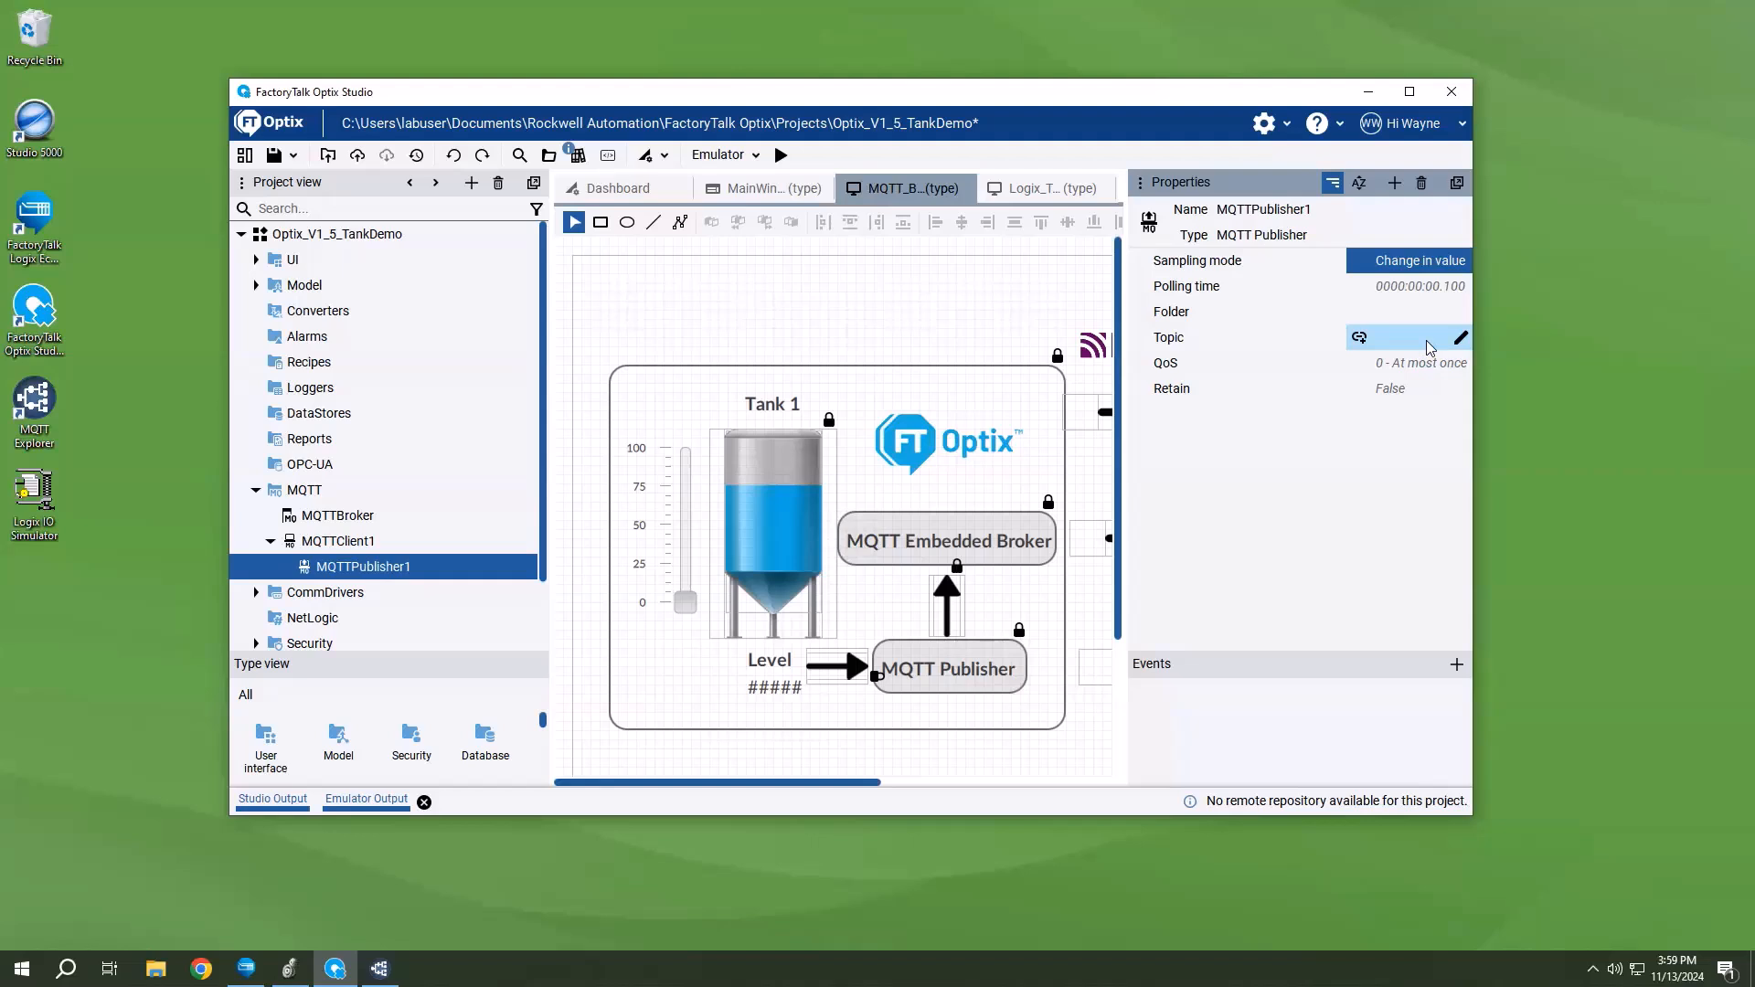
pyautogui.click(1296, 393)
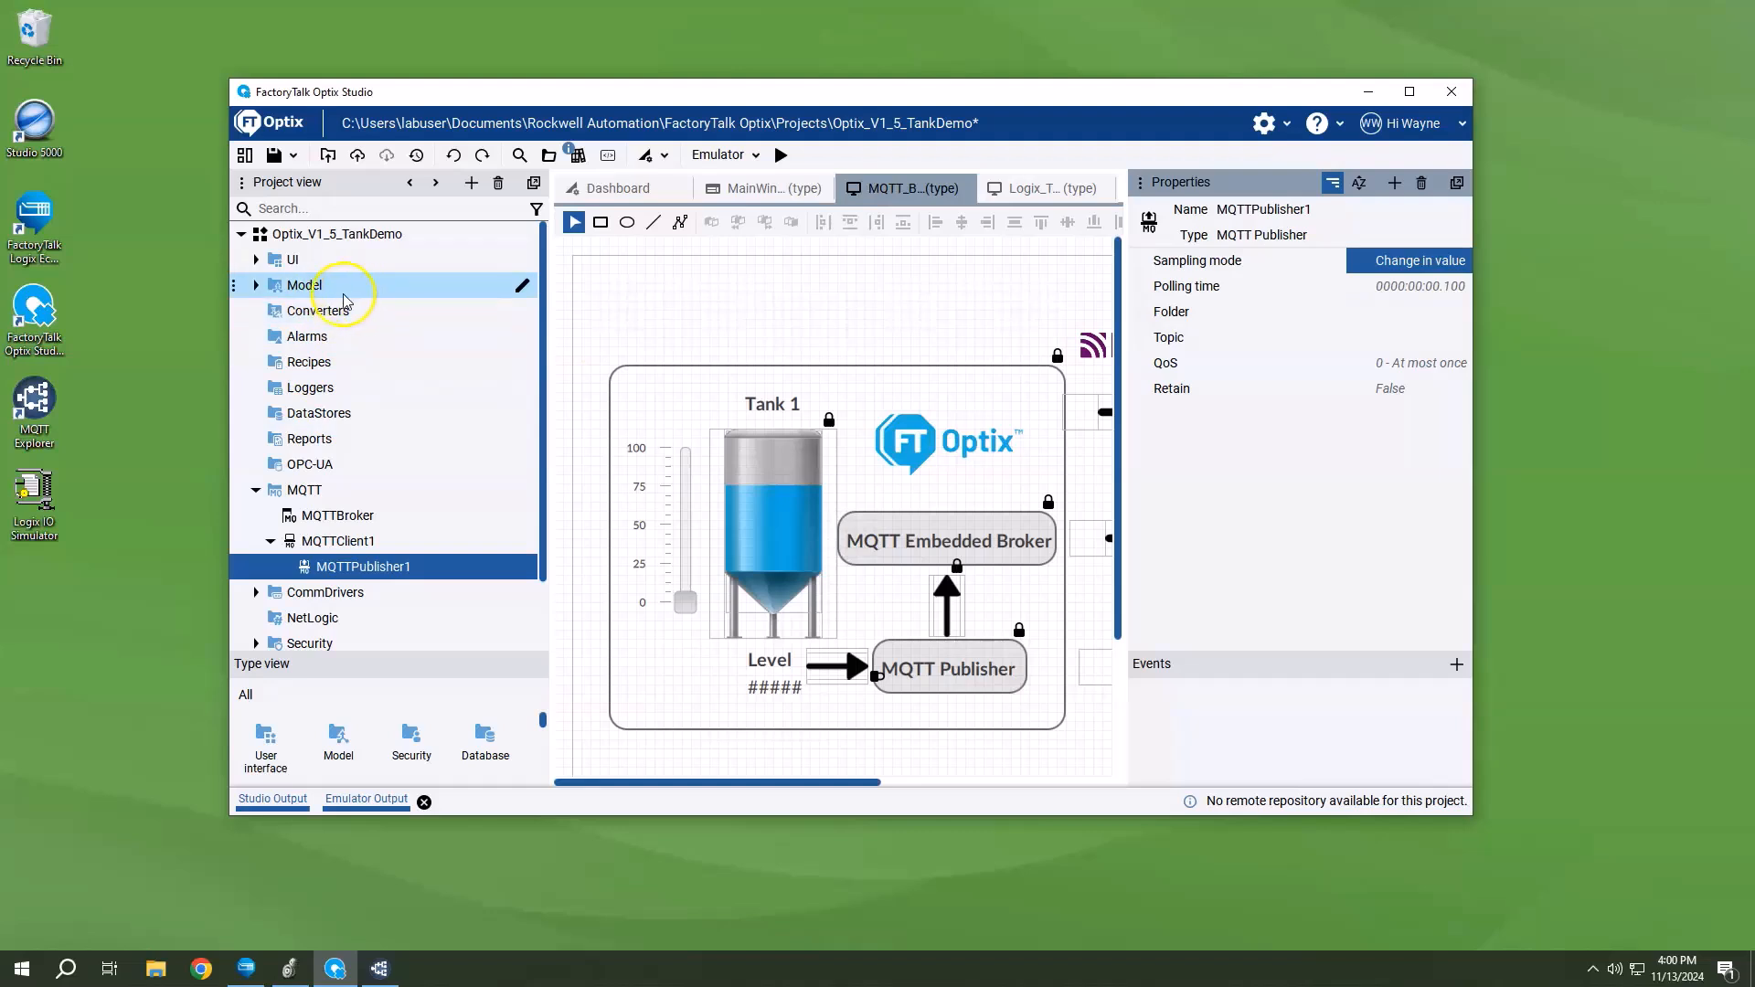
# Step: Expand the Model folder in the project tree and assign Model as the MQTT publisher's source folder
pyautogui.doubleClick(306, 288)
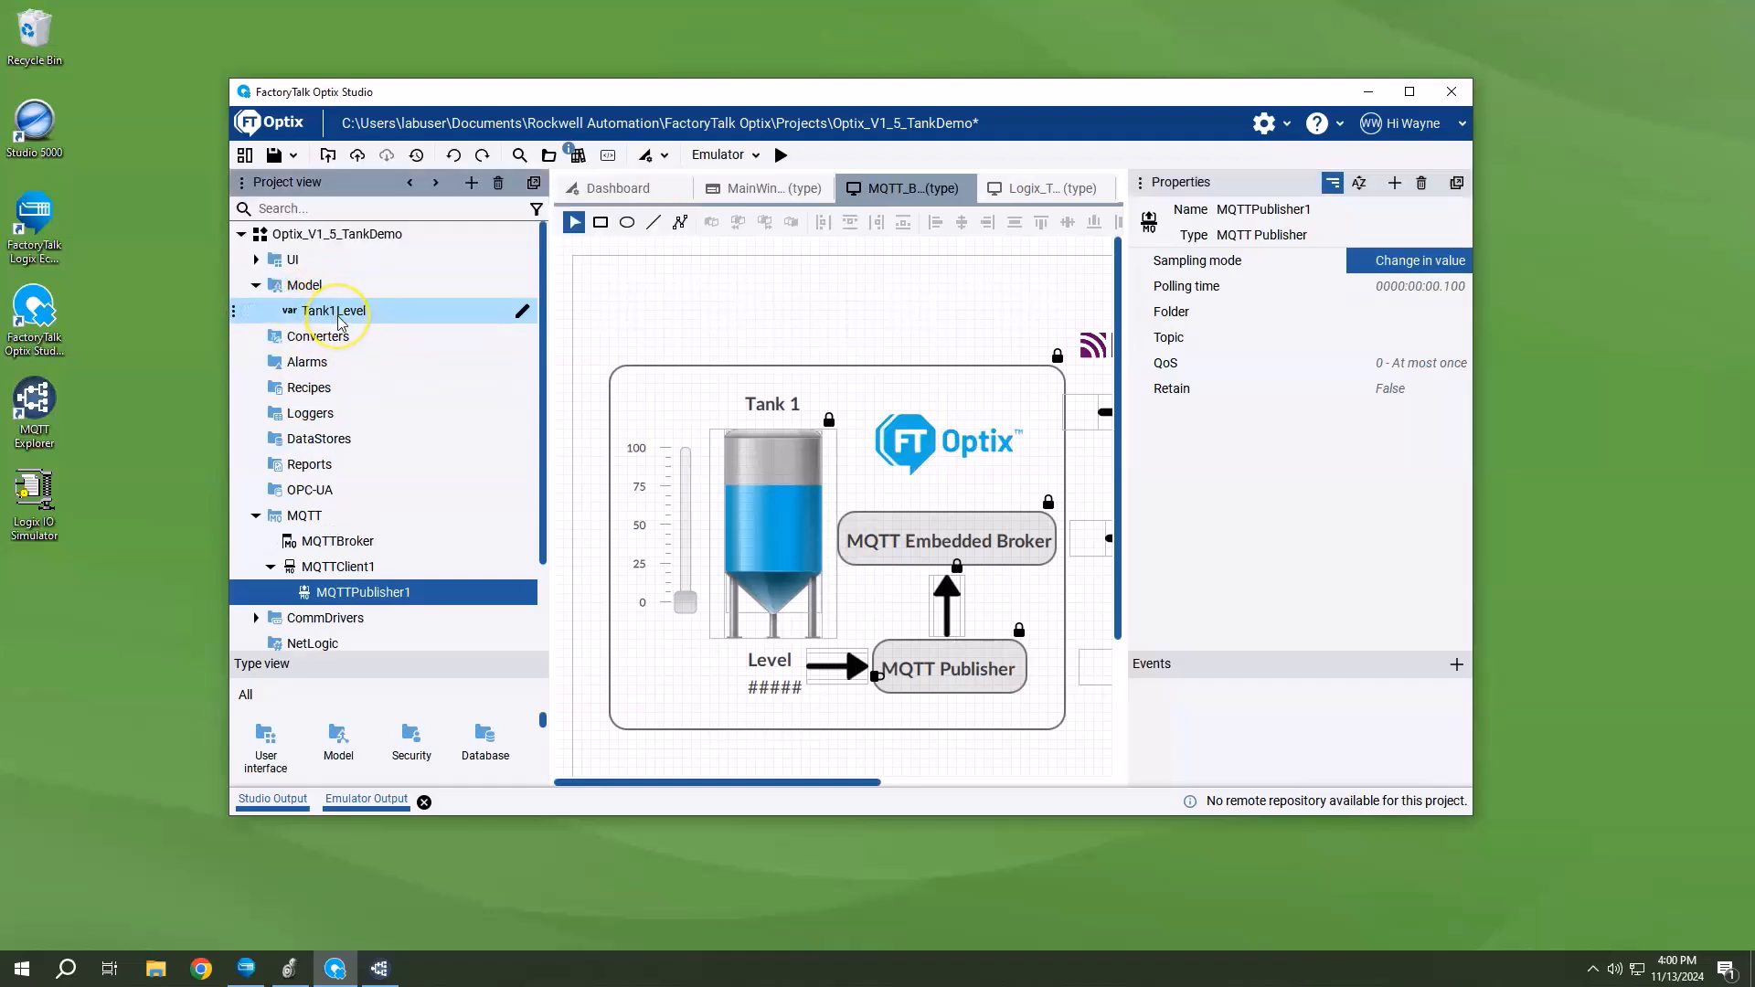
pyautogui.moveTo(338, 322)
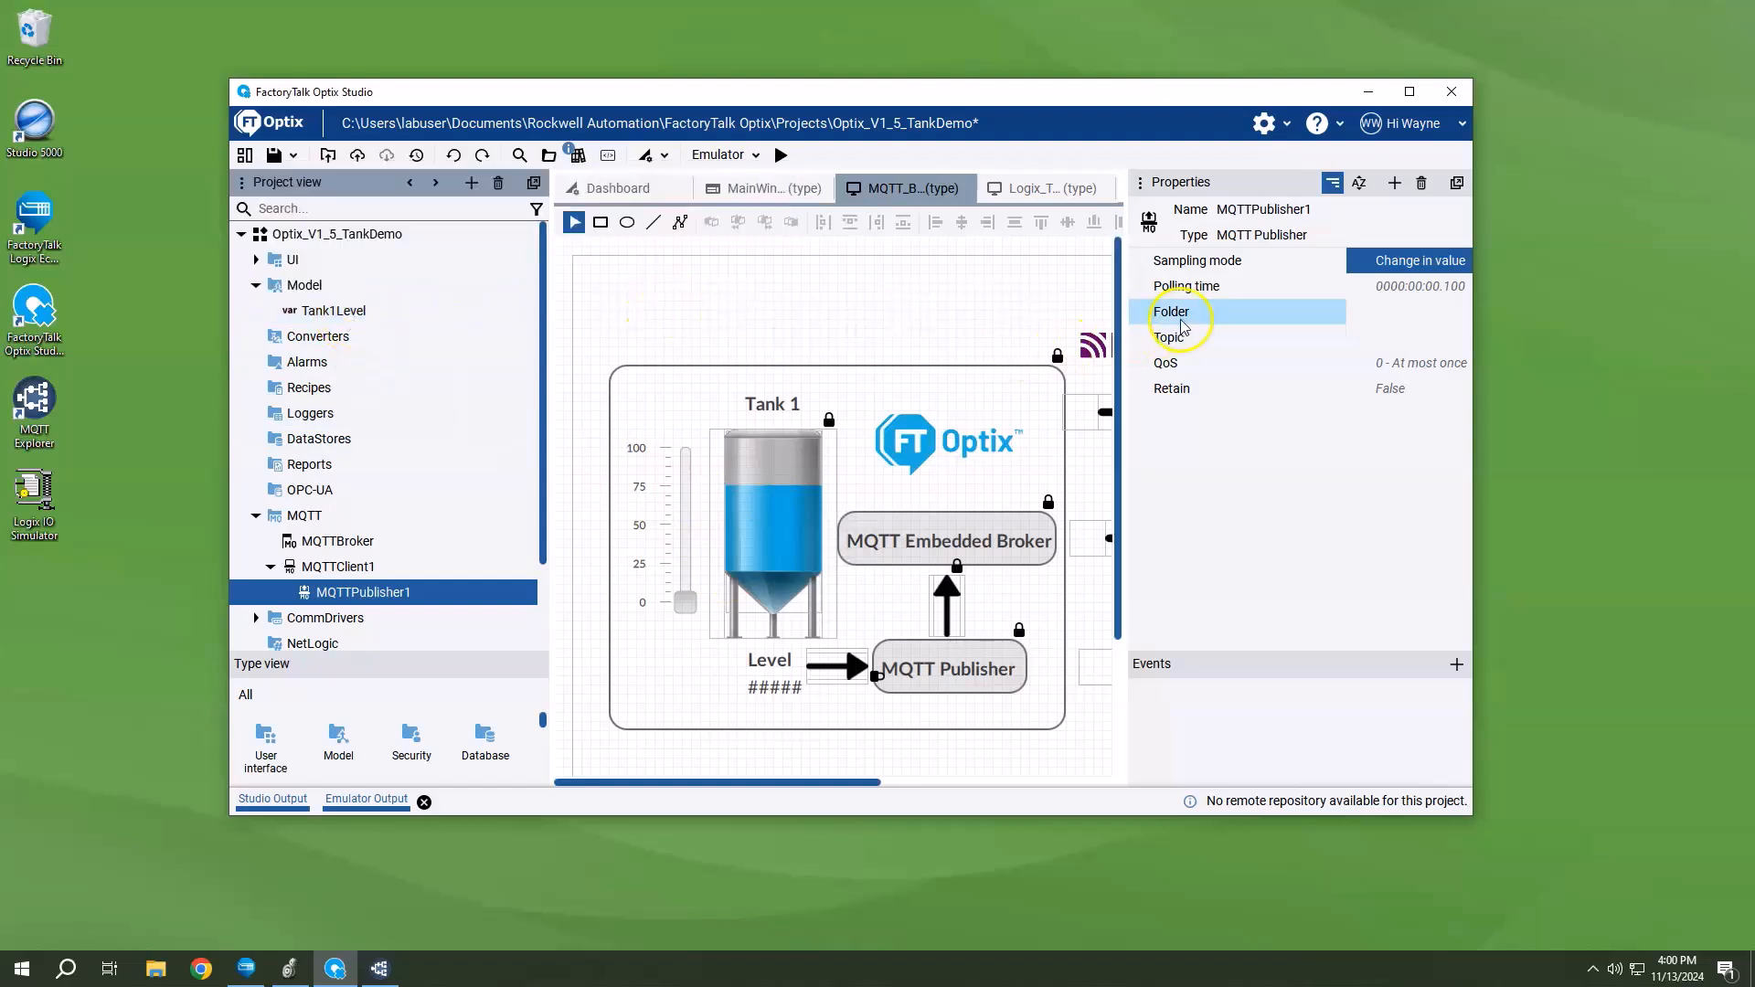
pyautogui.click(1454, 312)
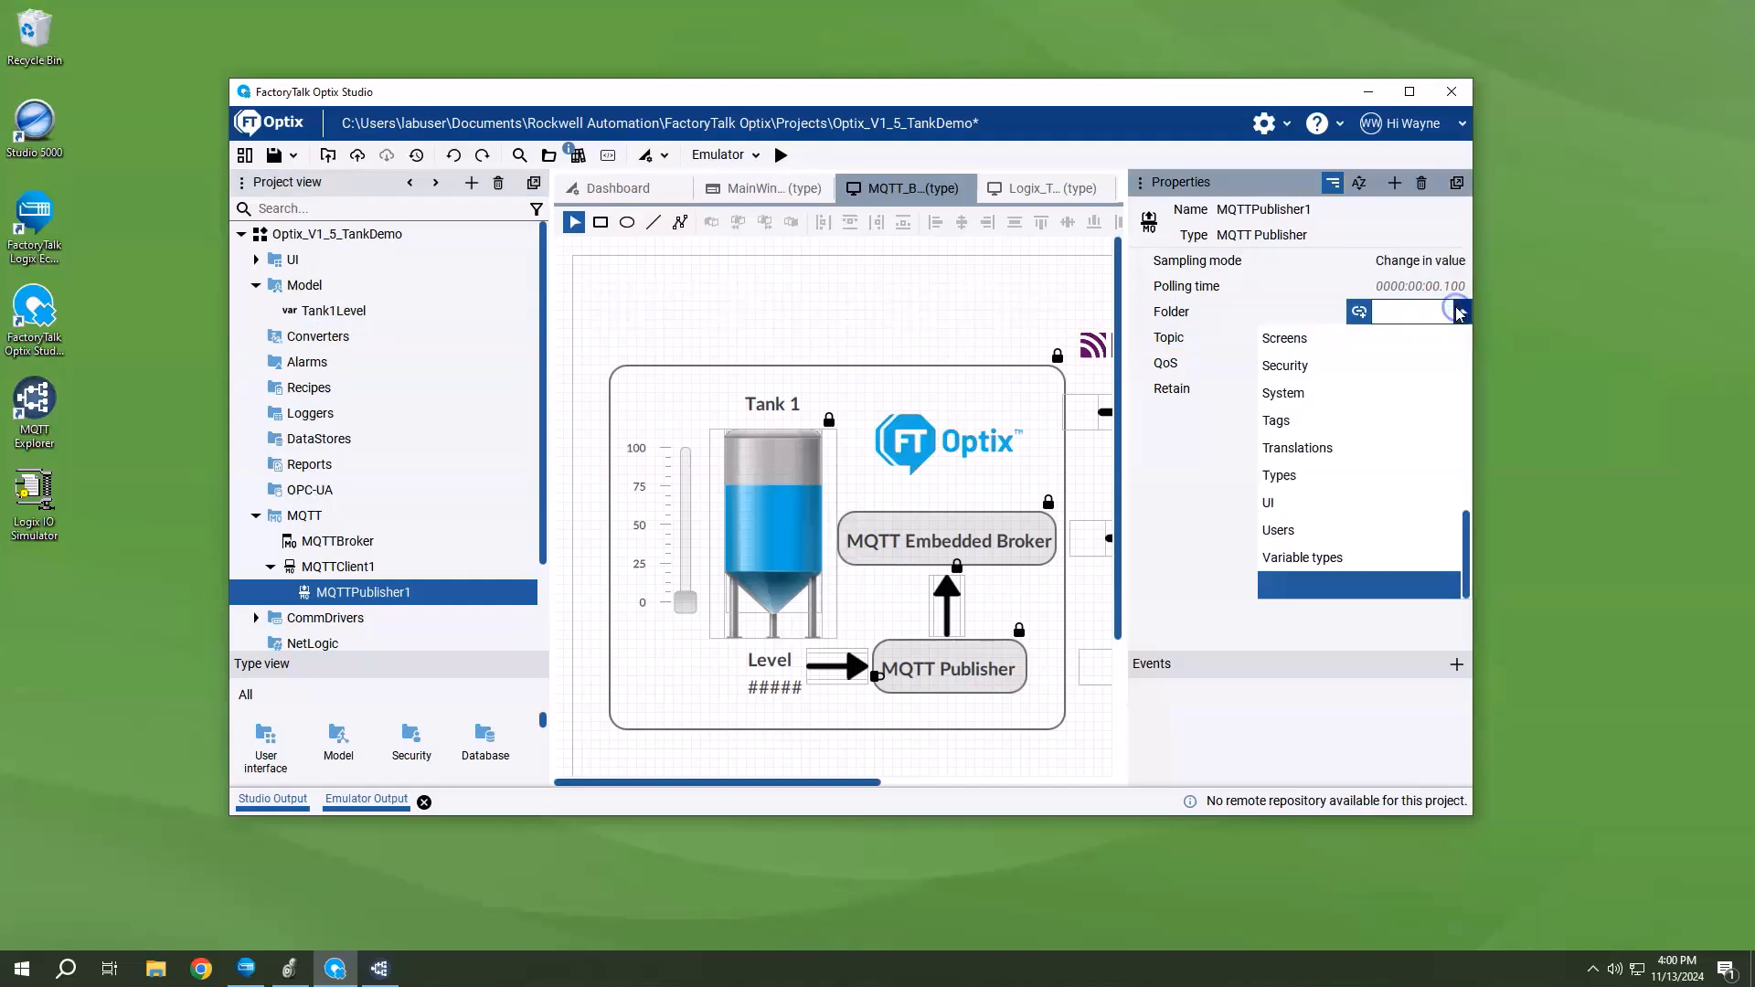
pyautogui.scroll(4, 1366, 402)
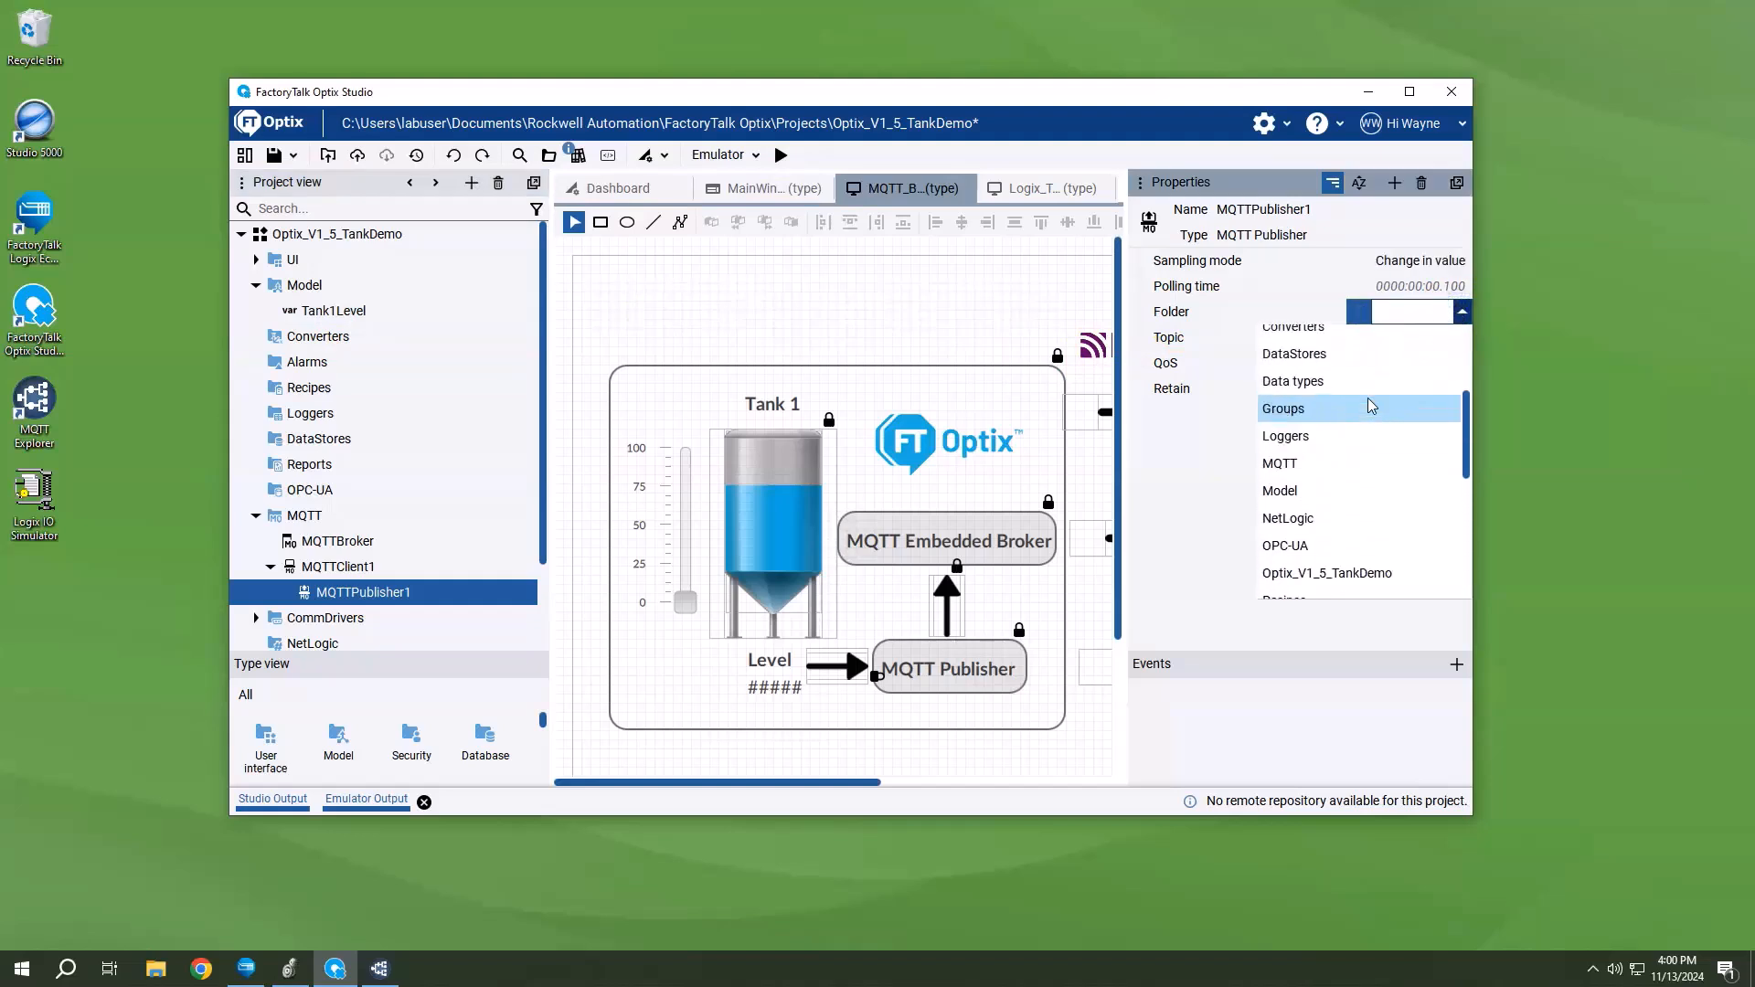
pyautogui.click(1307, 495)
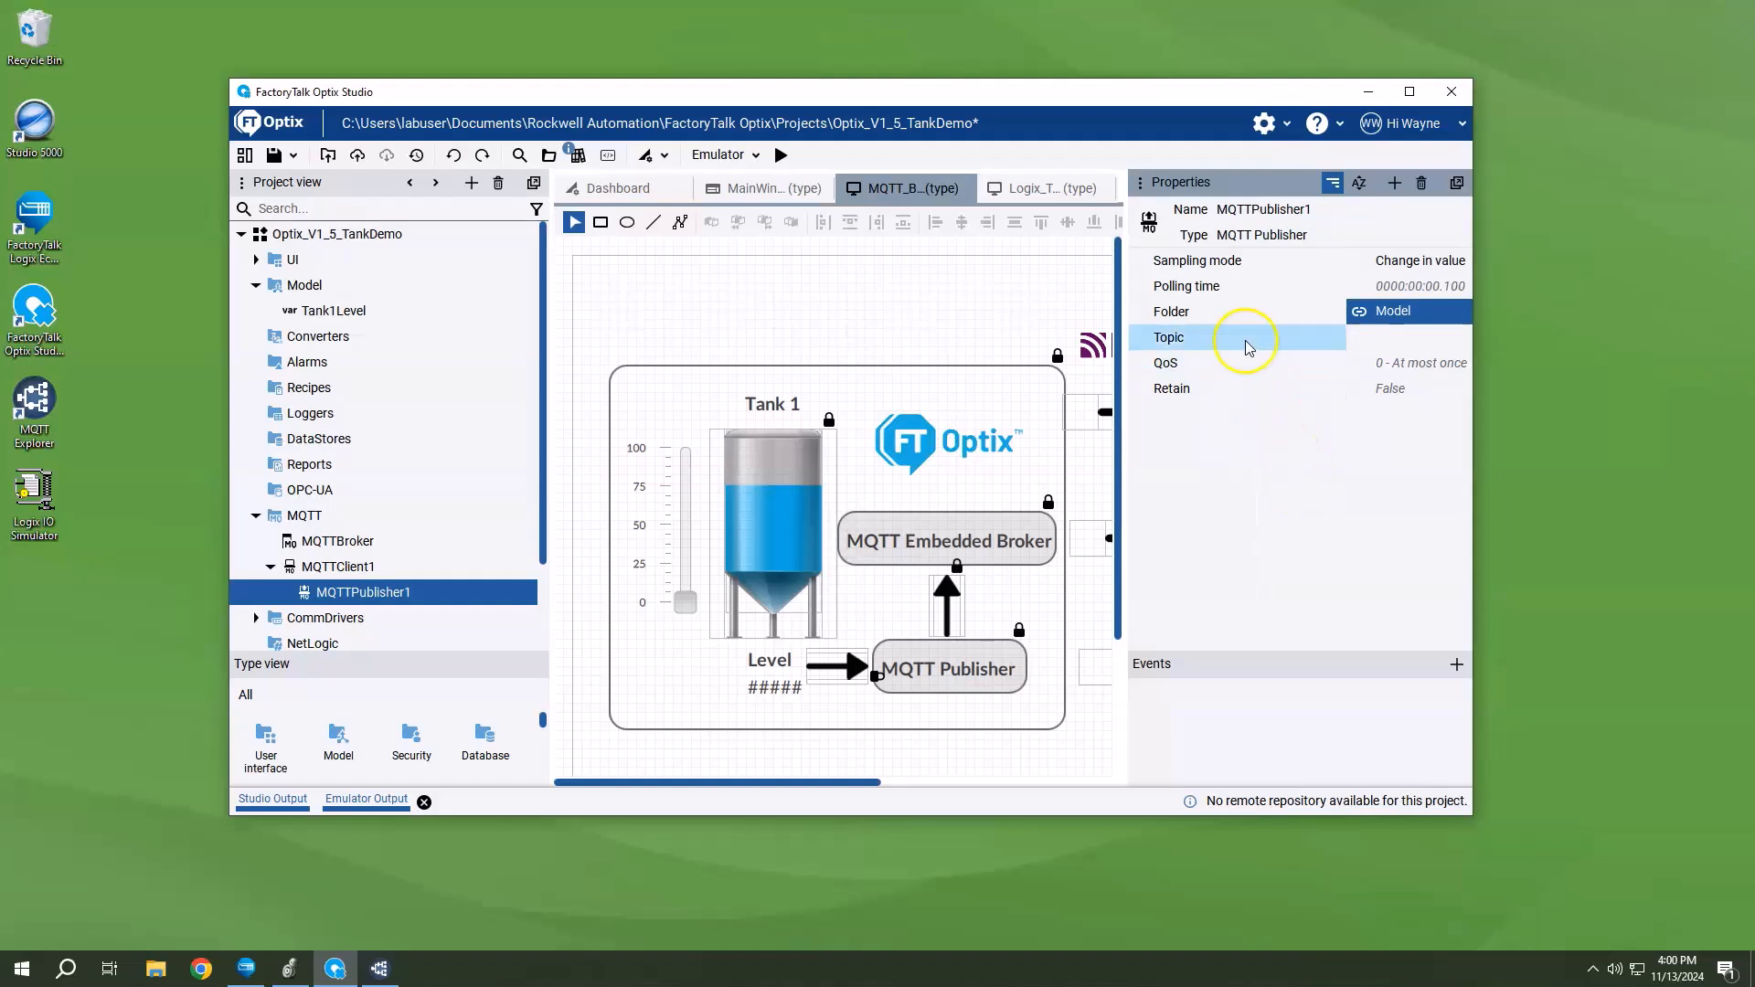
# Step: Set the MQTT publisher's topic to Tank1 and its QoS to 2 - Exactly once
pyautogui.click(1460, 338)
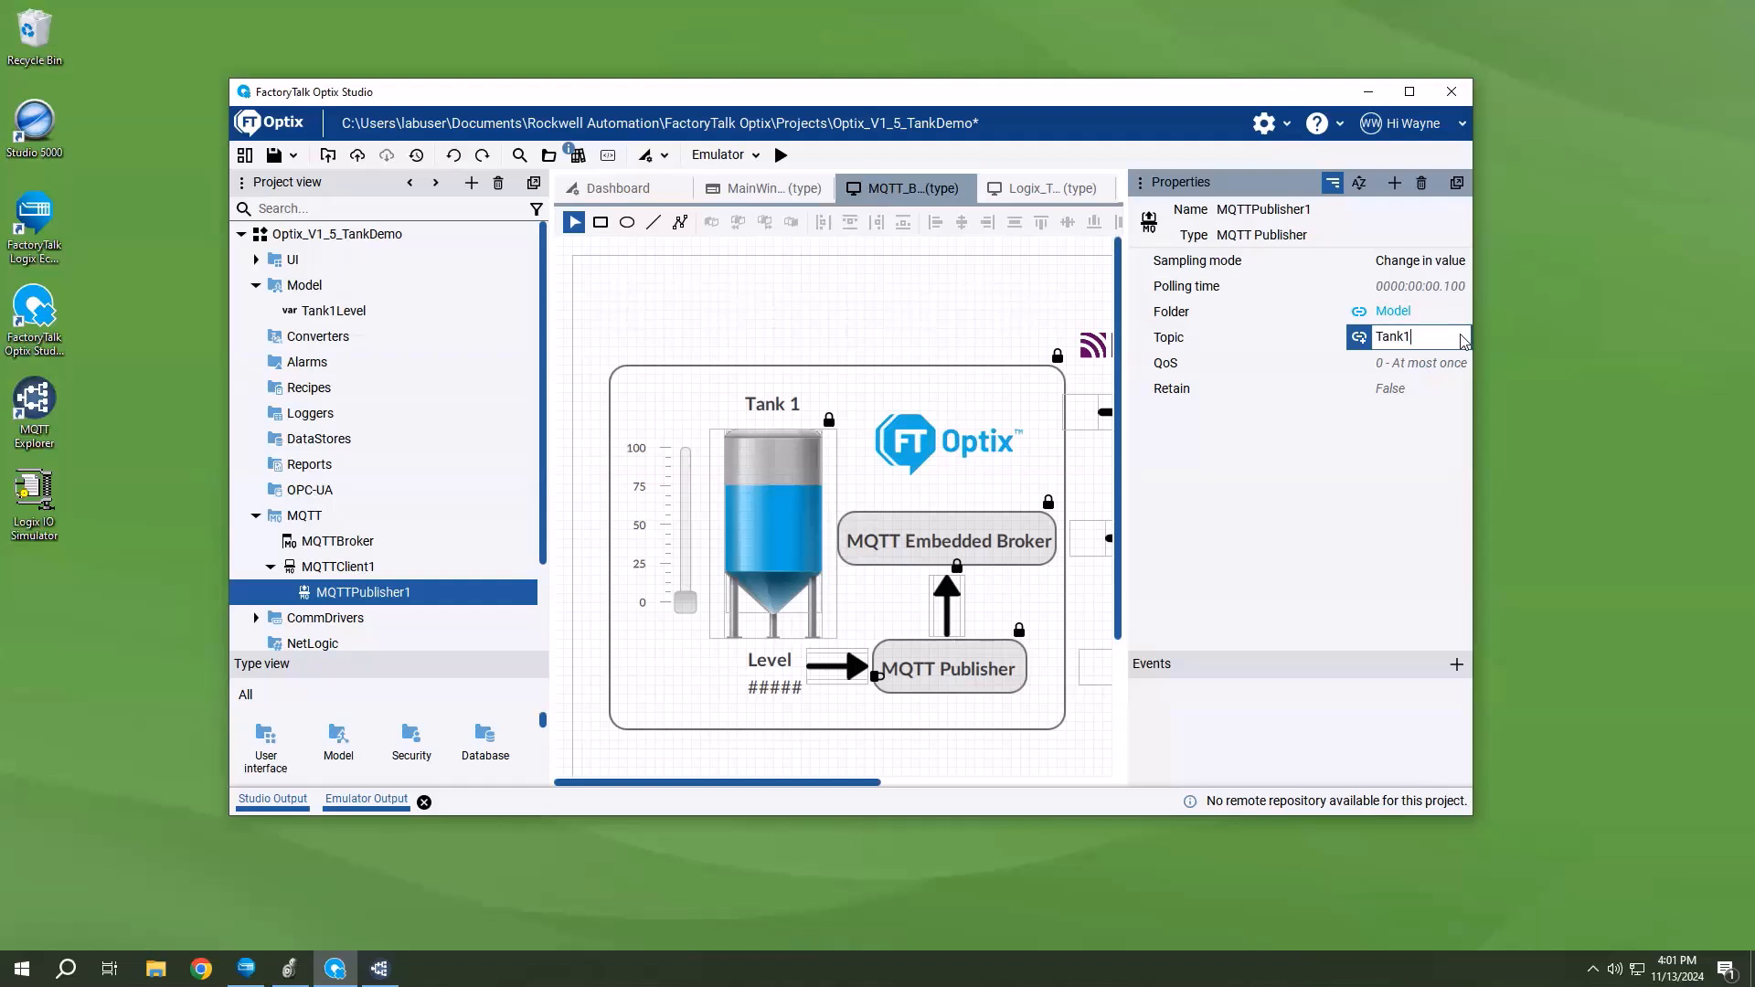
pyautogui.press('Return')
pyautogui.click(1460, 363)
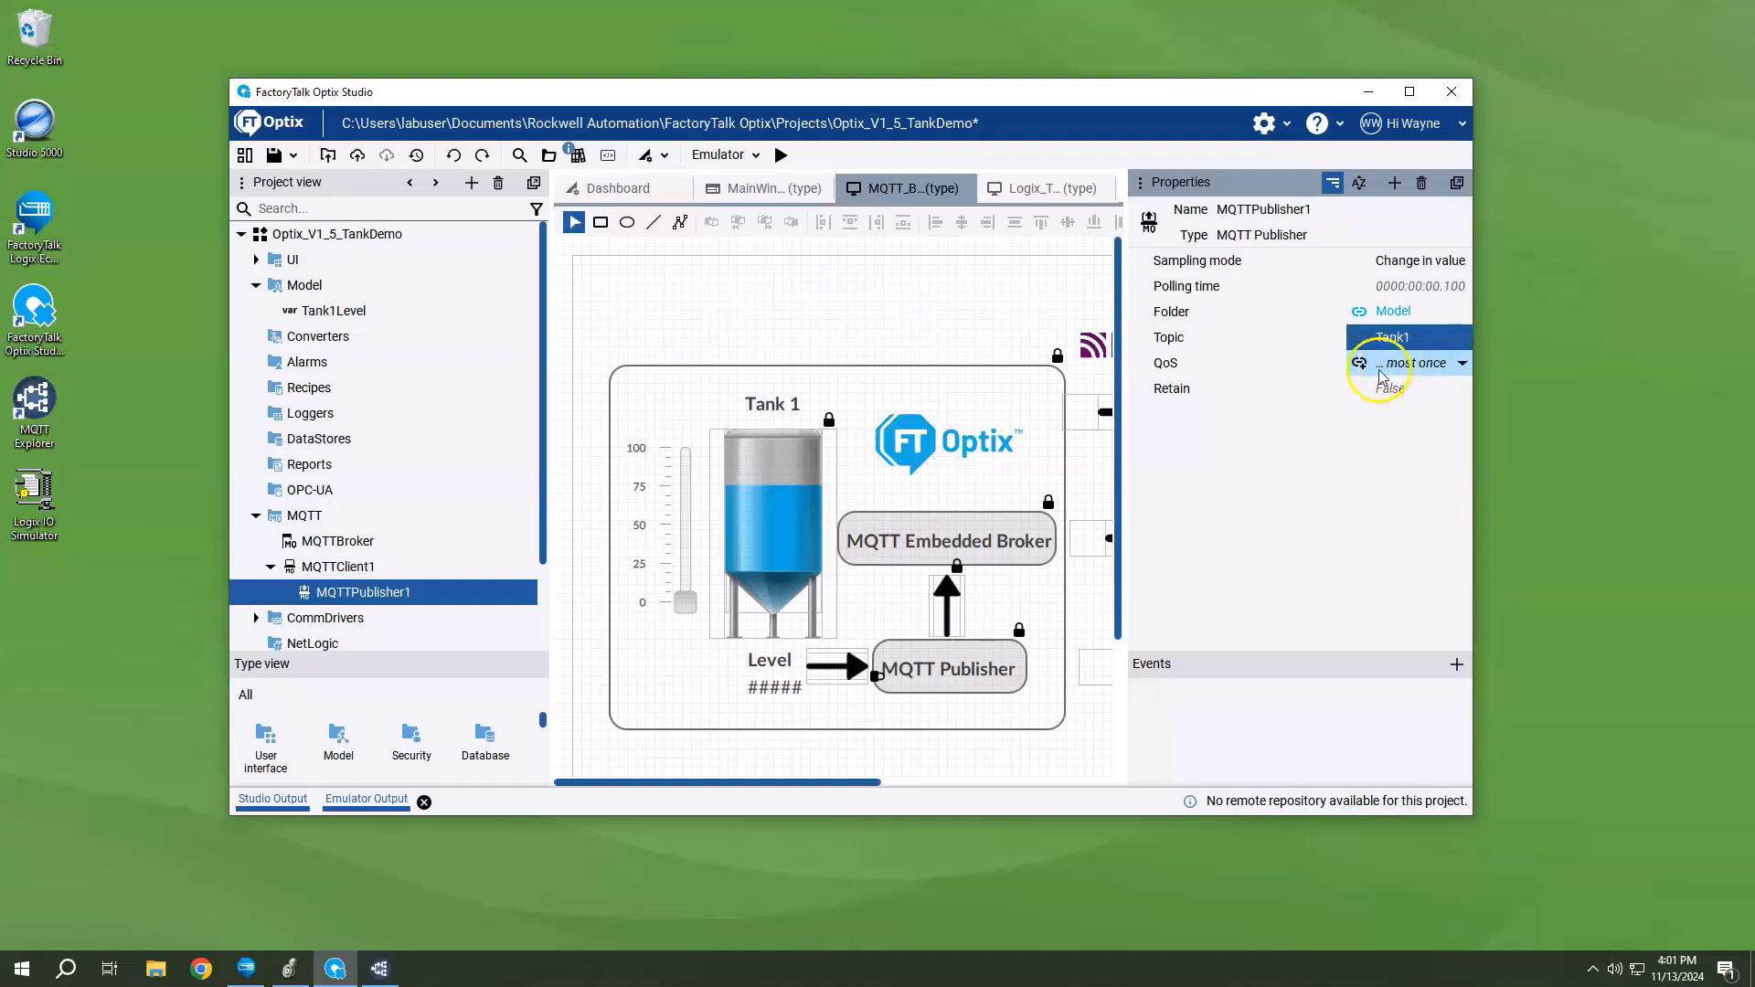
pyautogui.click(1464, 364)
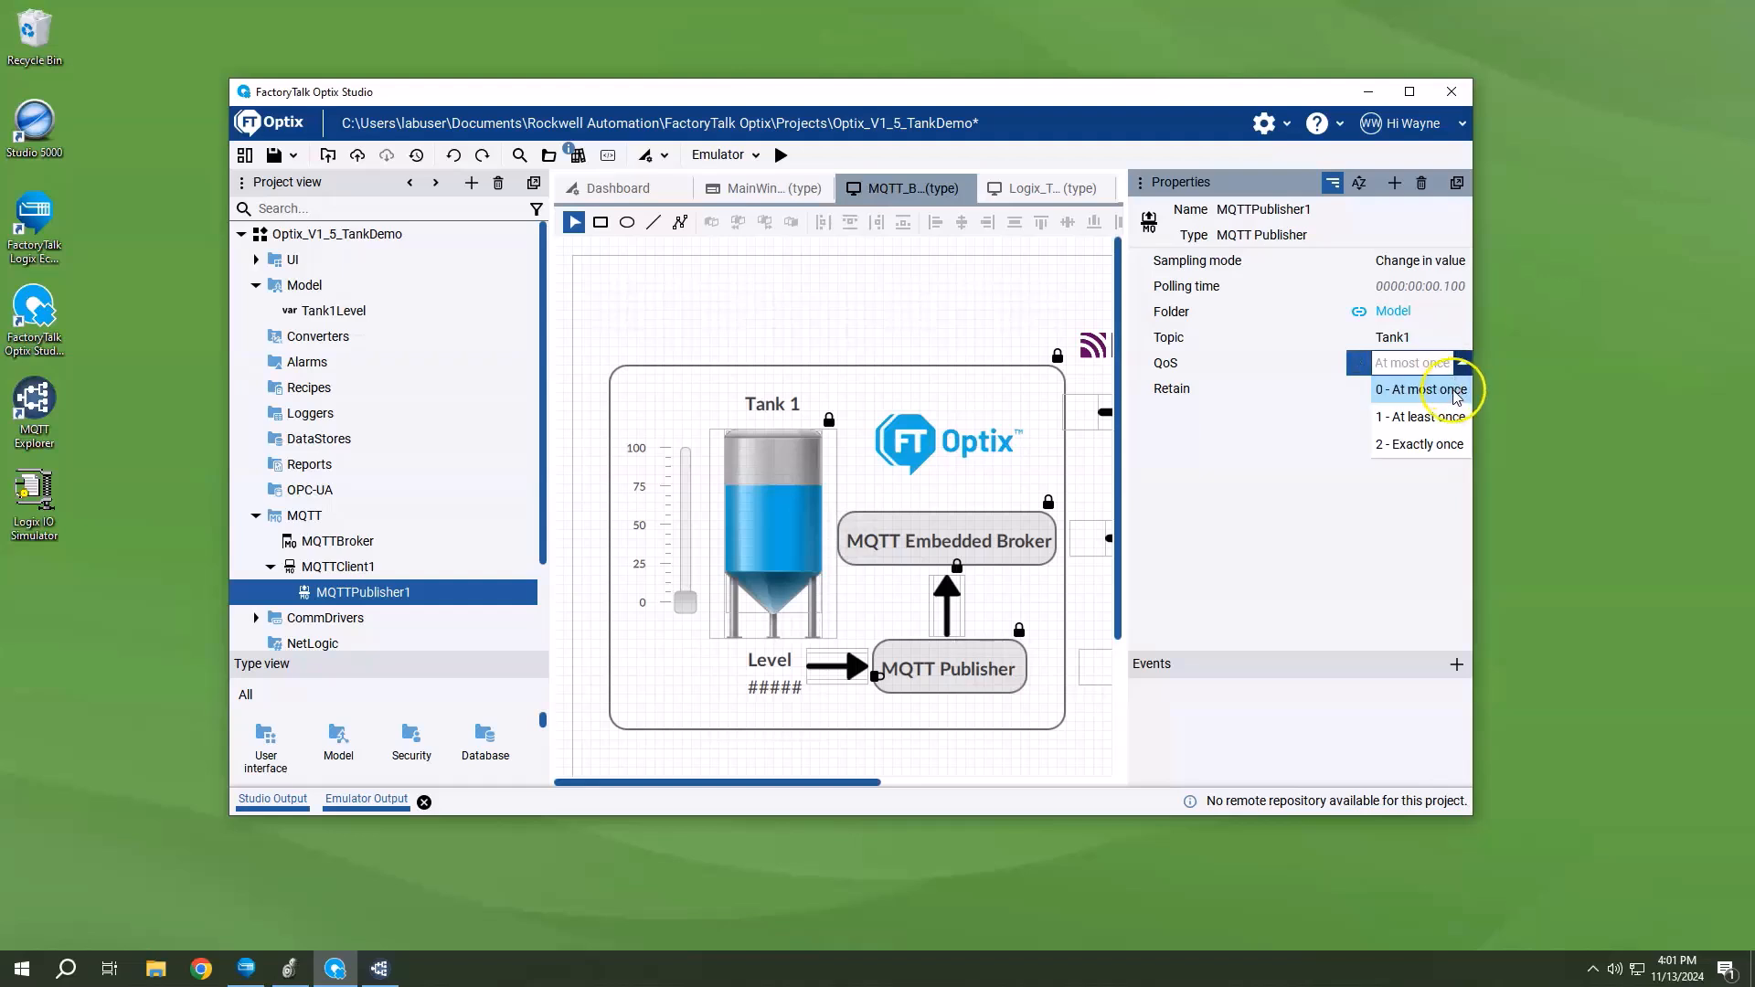
pyautogui.click(1449, 417)
pyautogui.click(1440, 444)
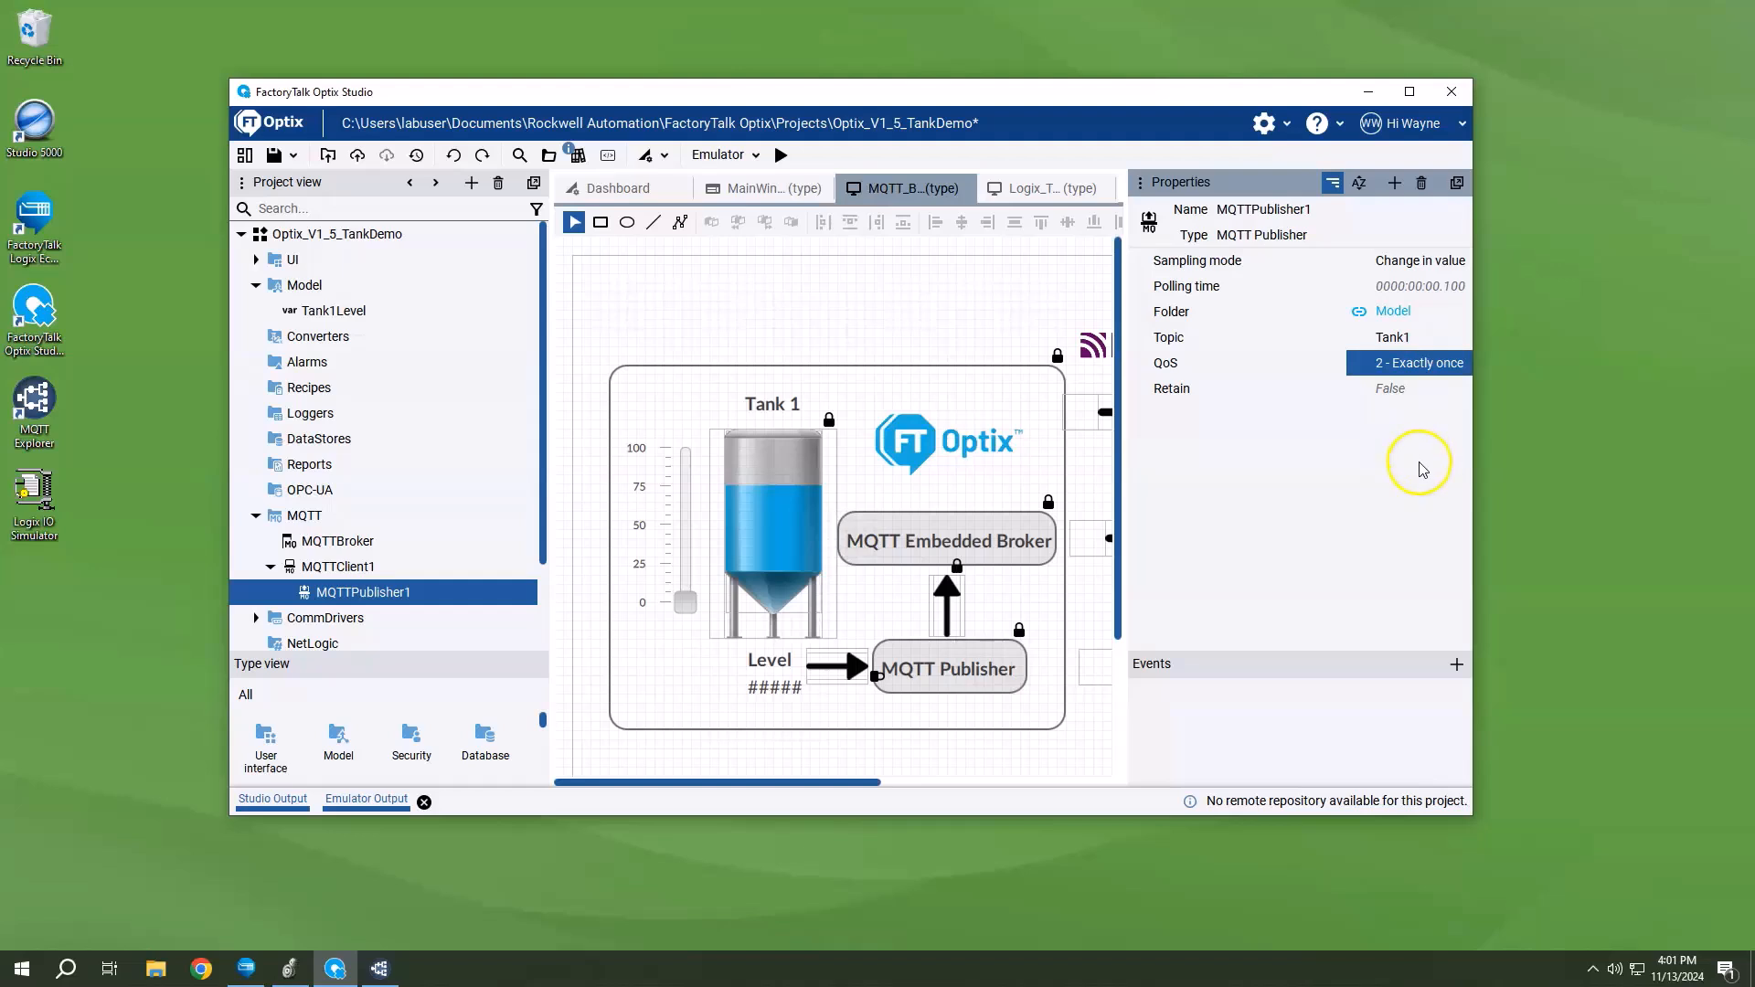
pyautogui.click(1181, 403)
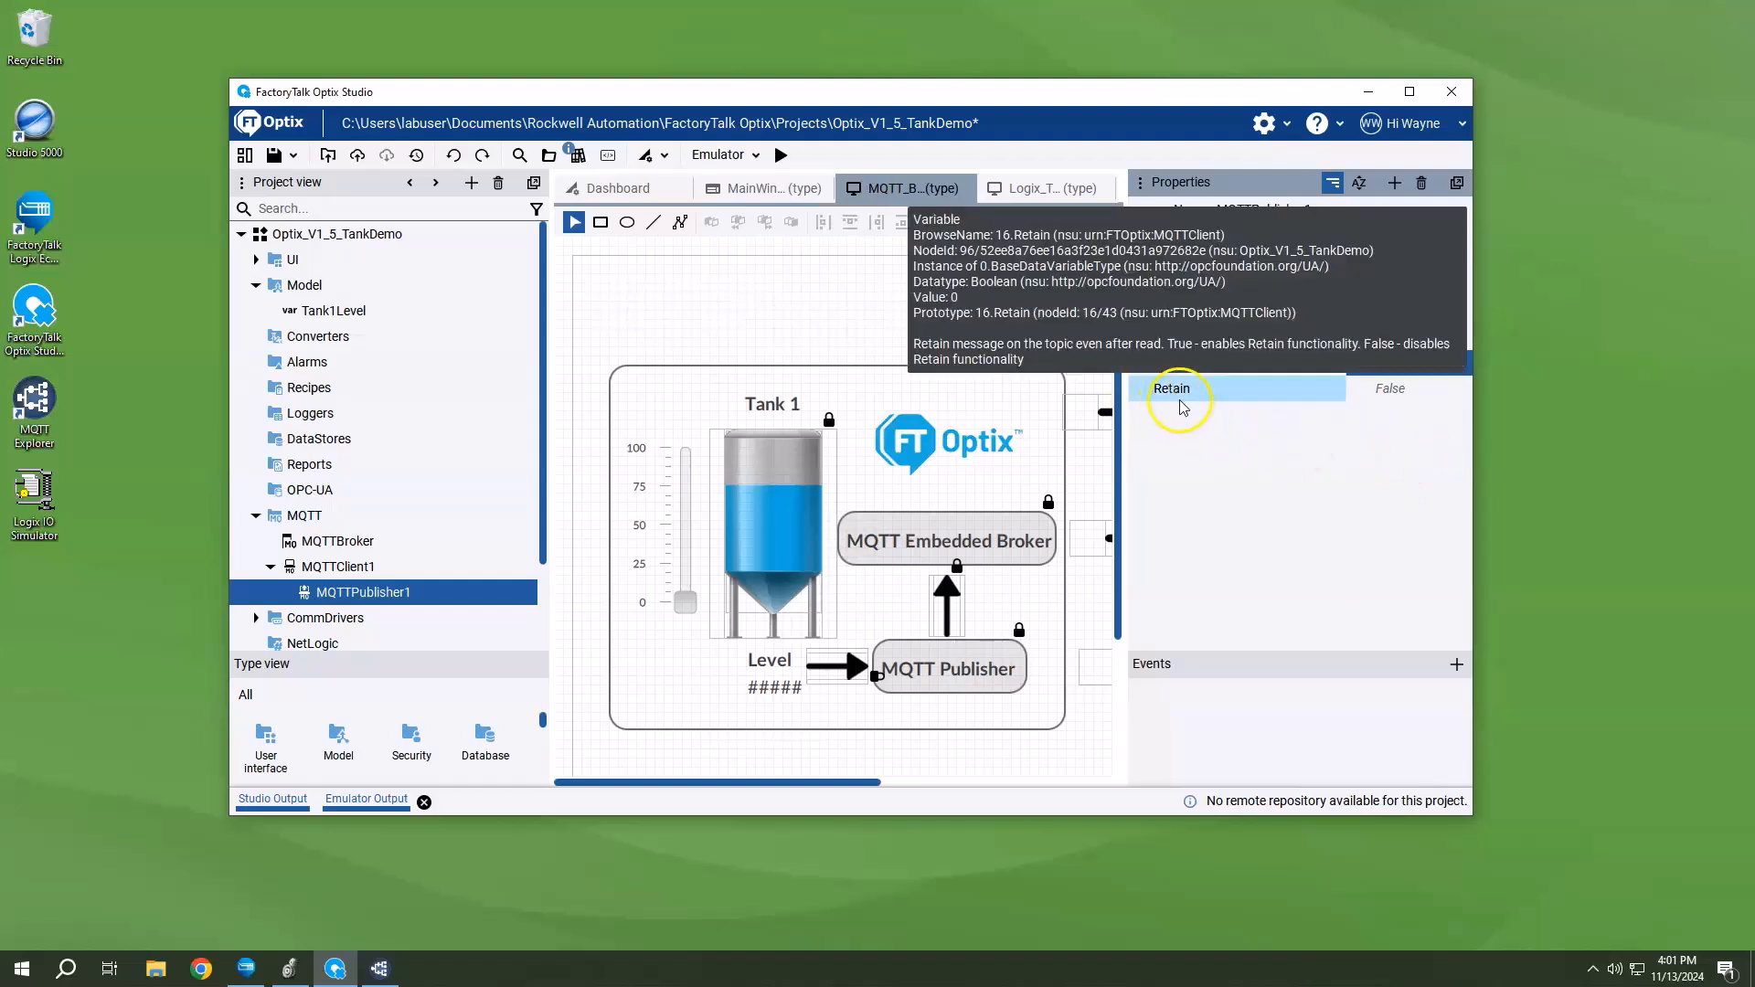
pyautogui.click(1403, 407)
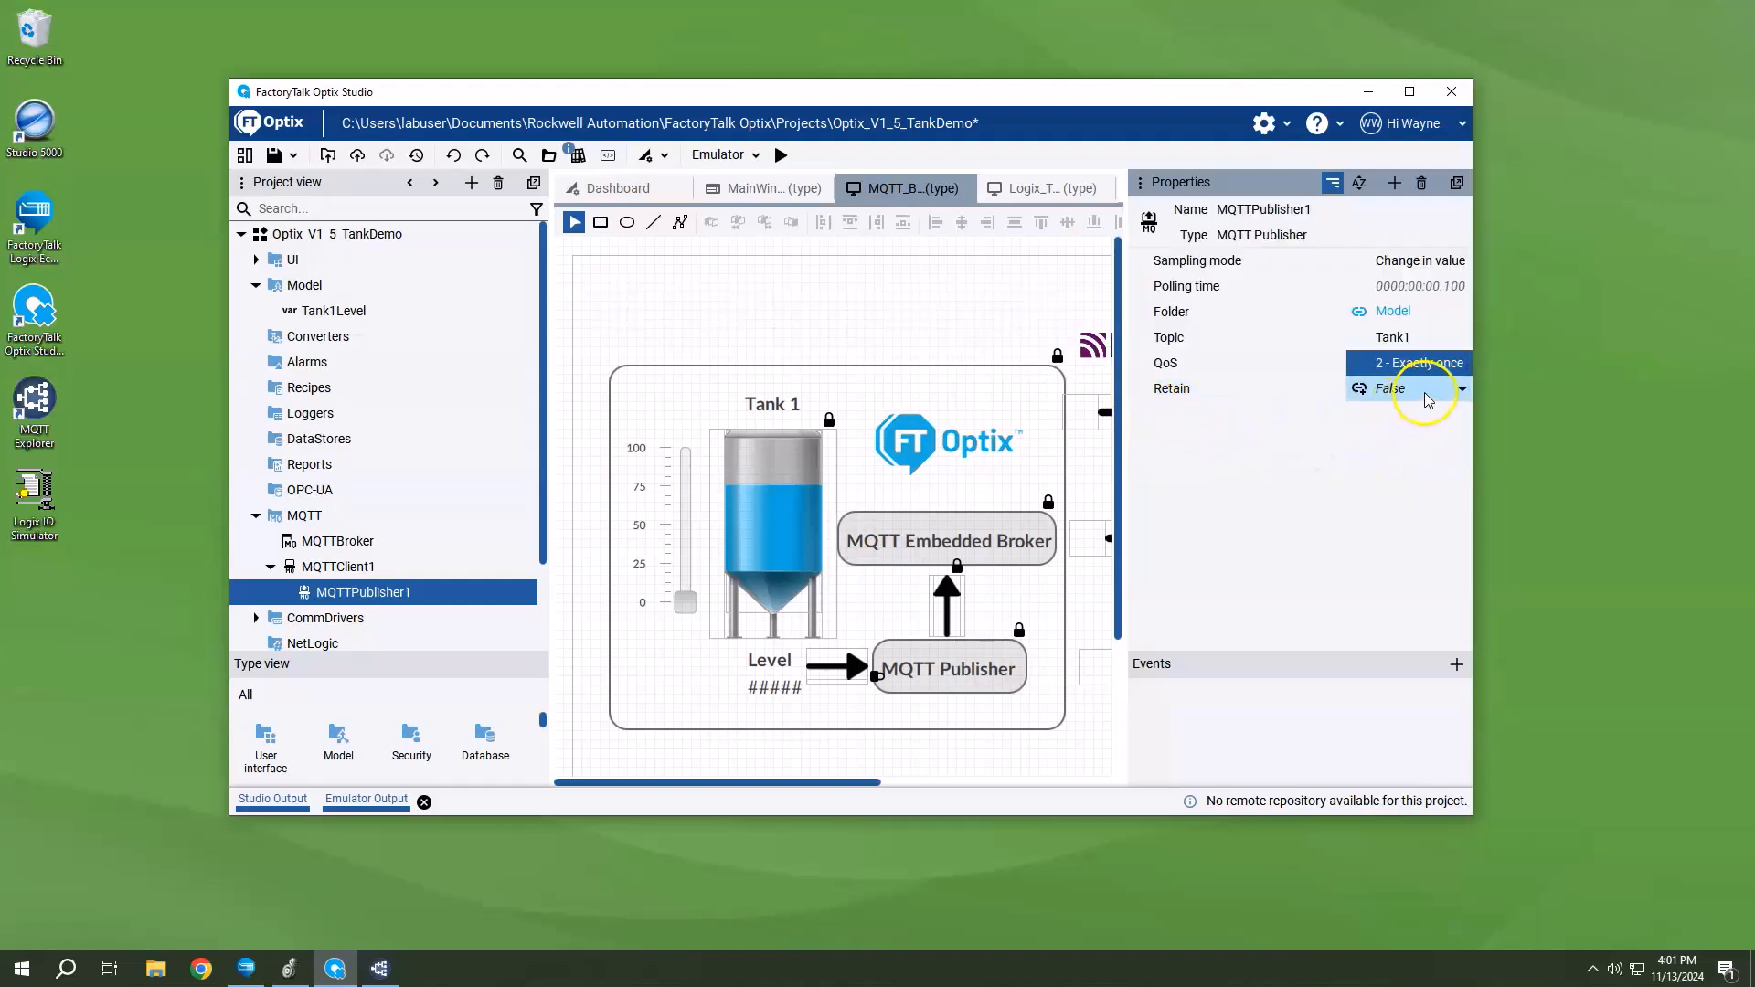
pyautogui.click(1430, 419)
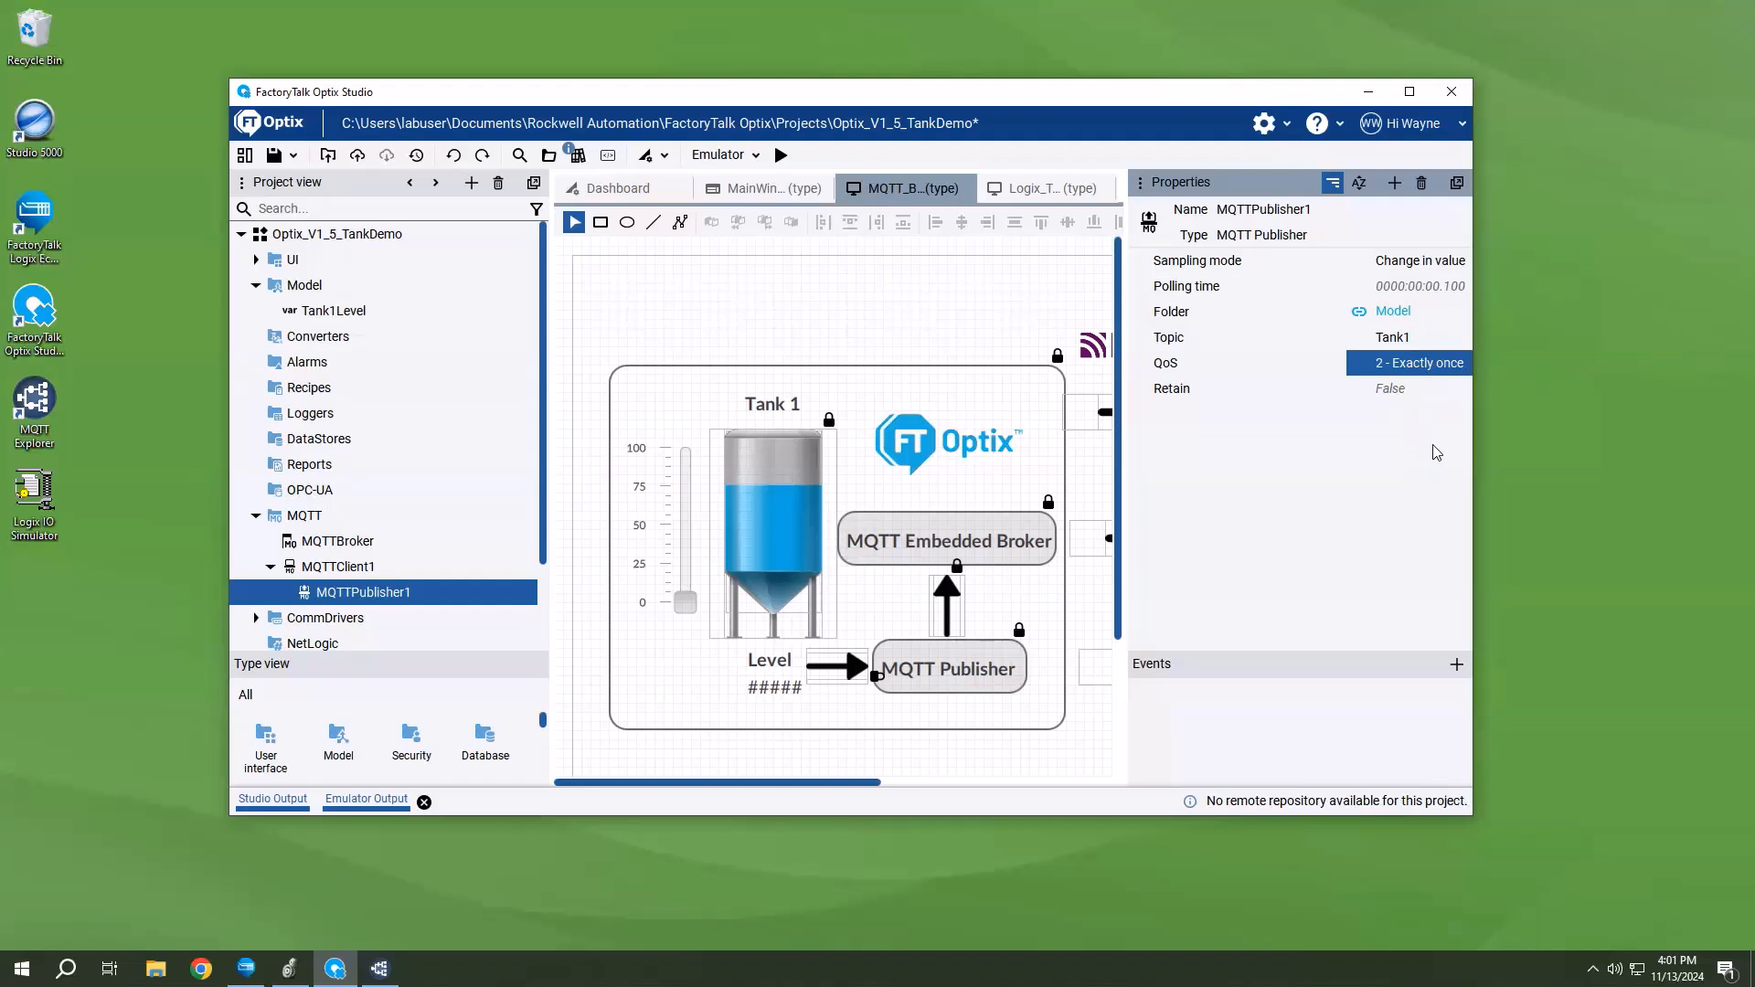
pyautogui.click(1530, 476)
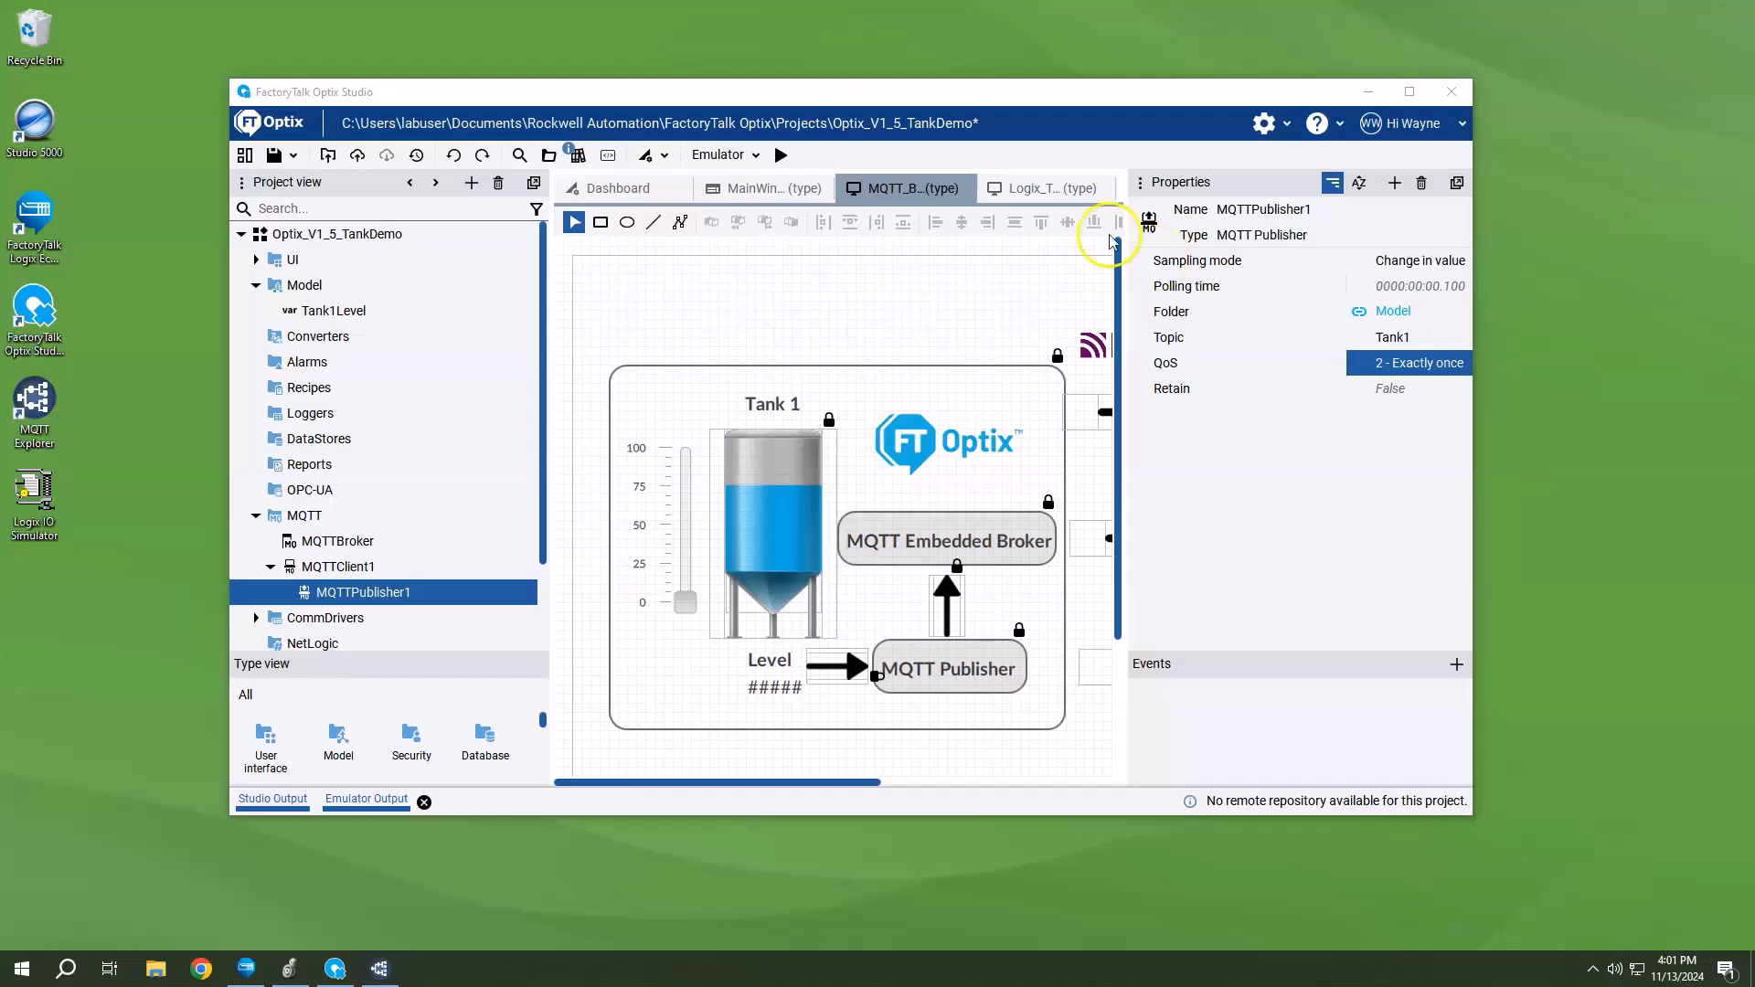
# Step: Run the project on the emulator and open the MQTT_Broker page in the running application
pyautogui.click(781, 157)
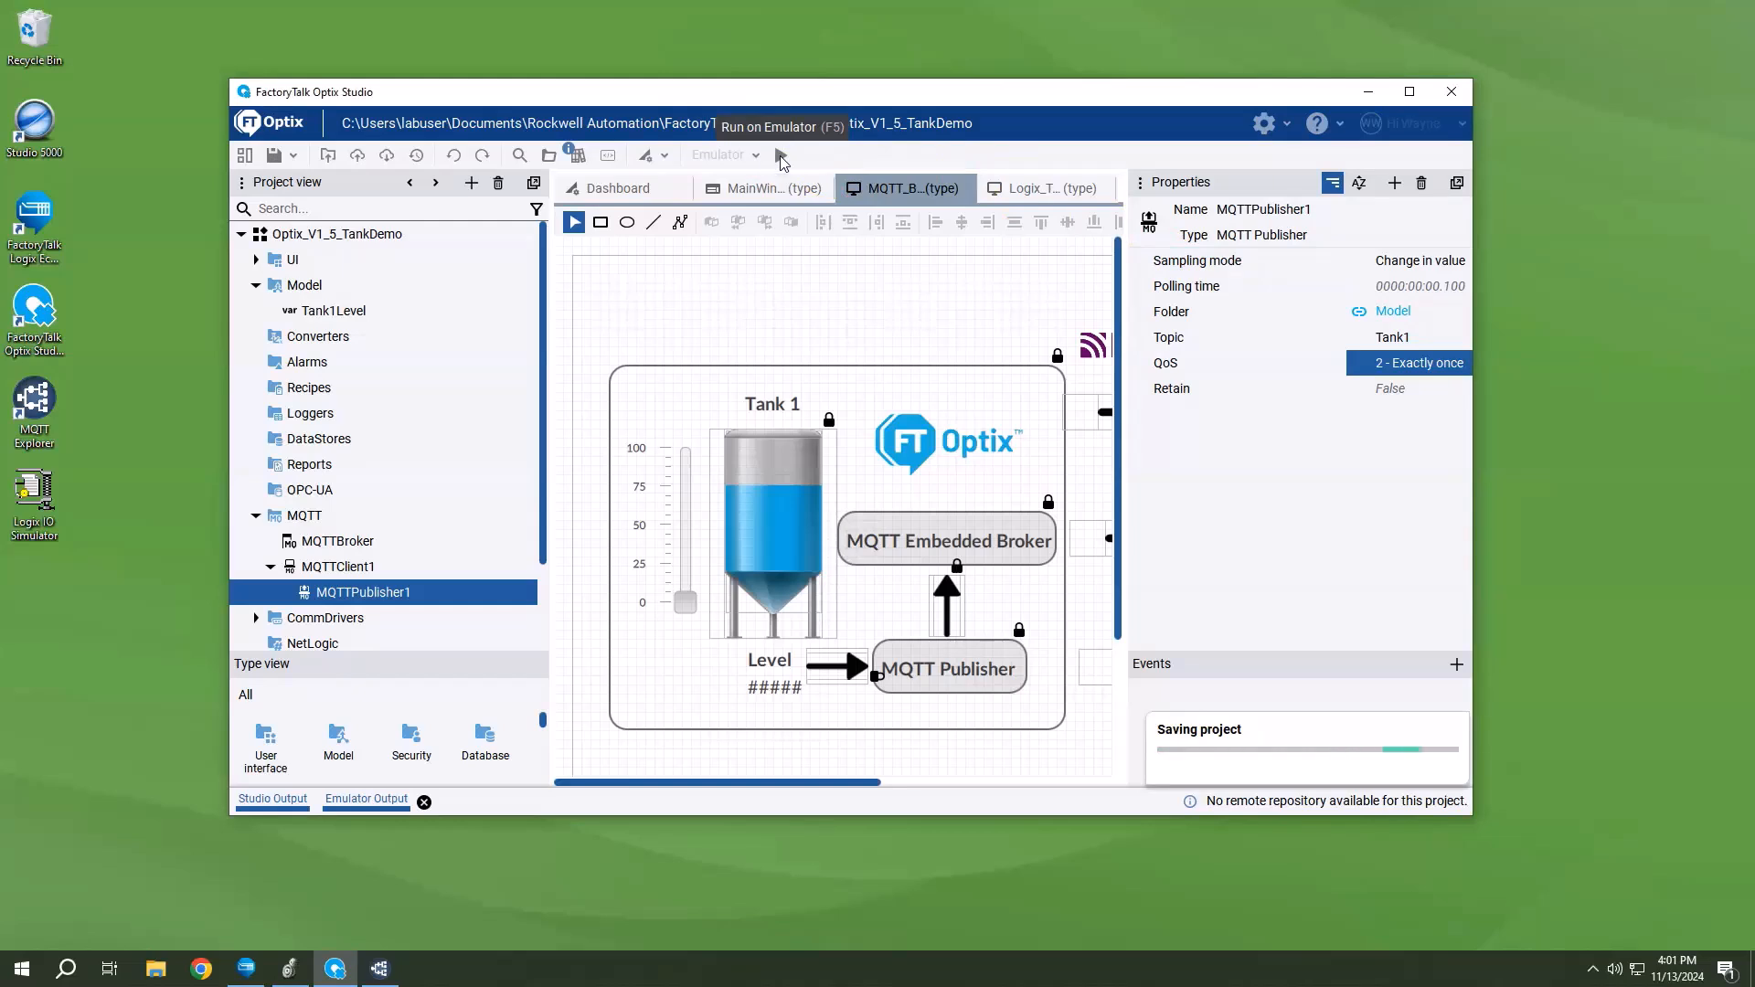
pyautogui.click(782, 157)
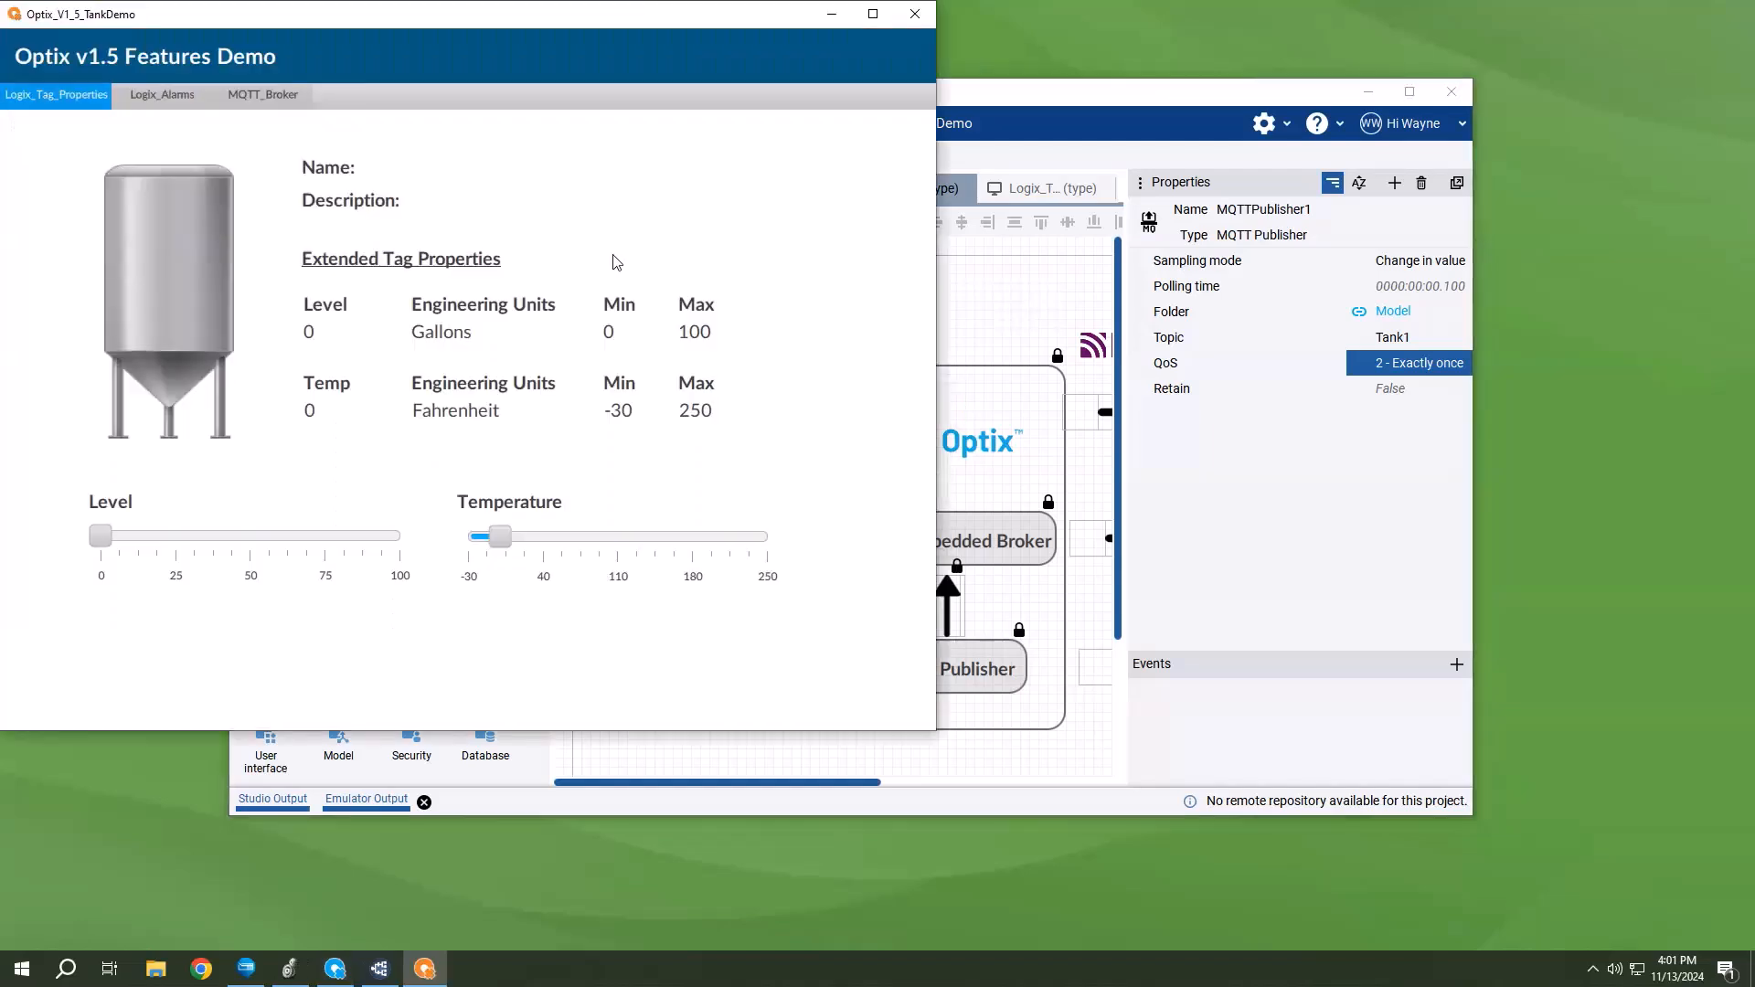
pyautogui.moveTo(403, 12); pyautogui.dragTo(519, 101)
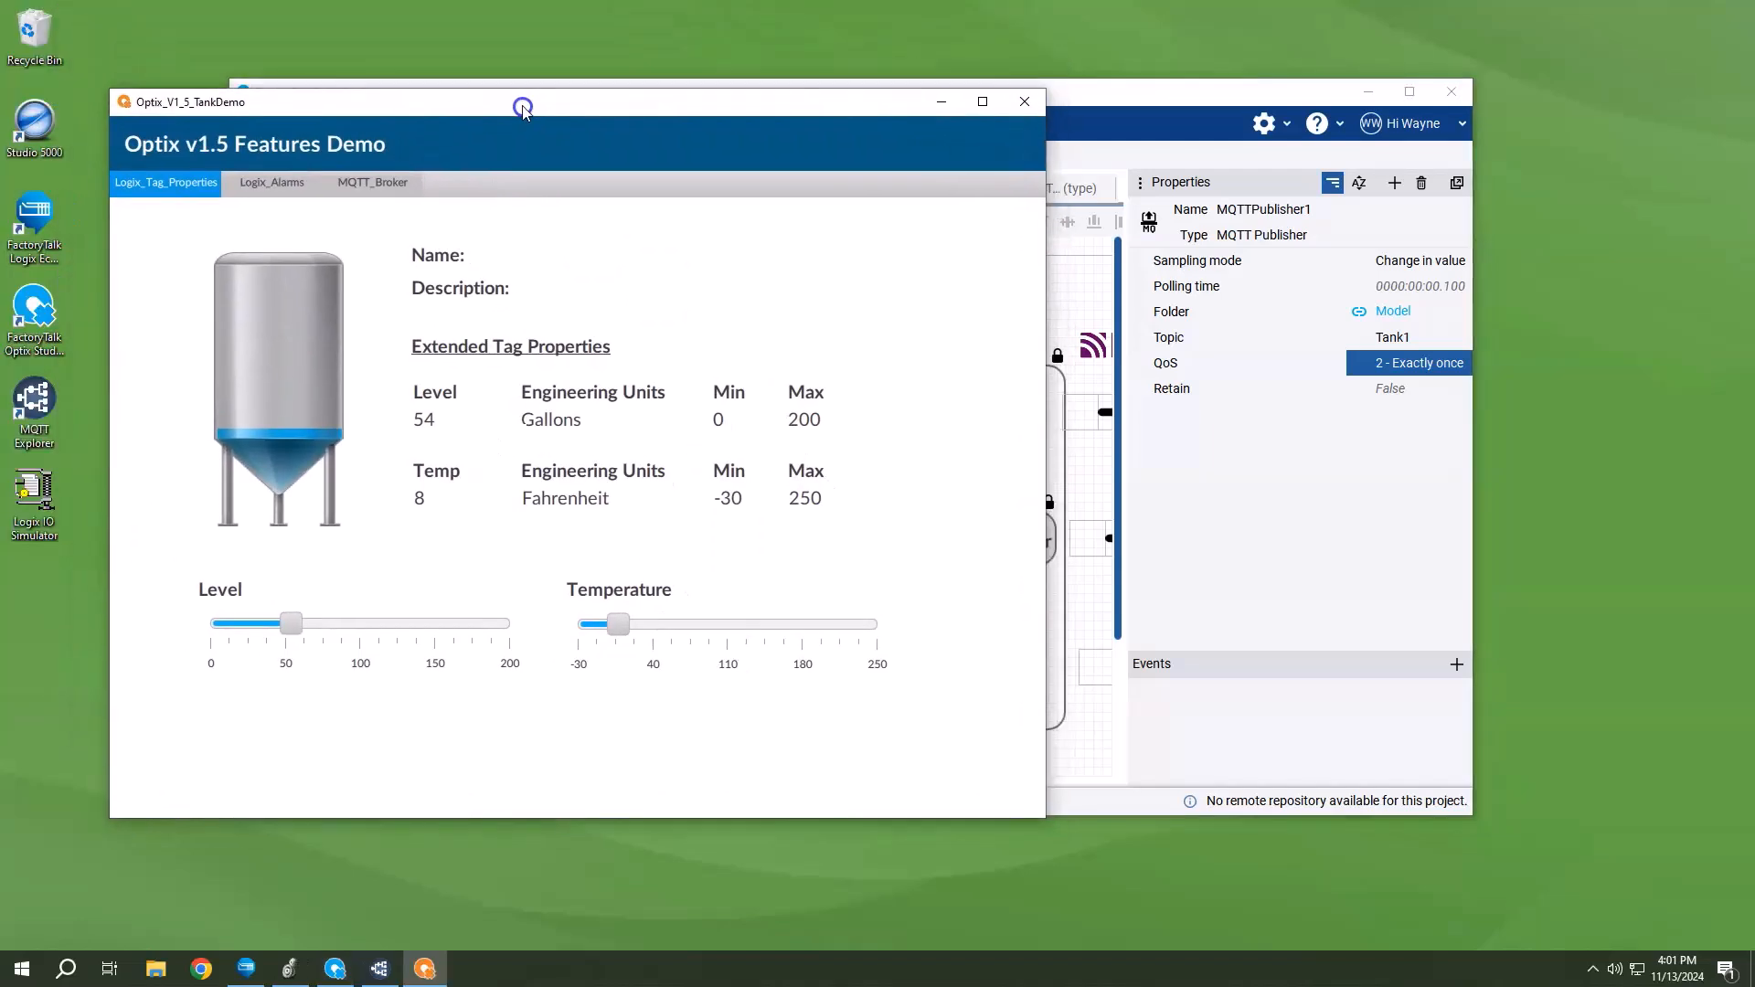
pyautogui.click(380, 184)
pyautogui.click(380, 189)
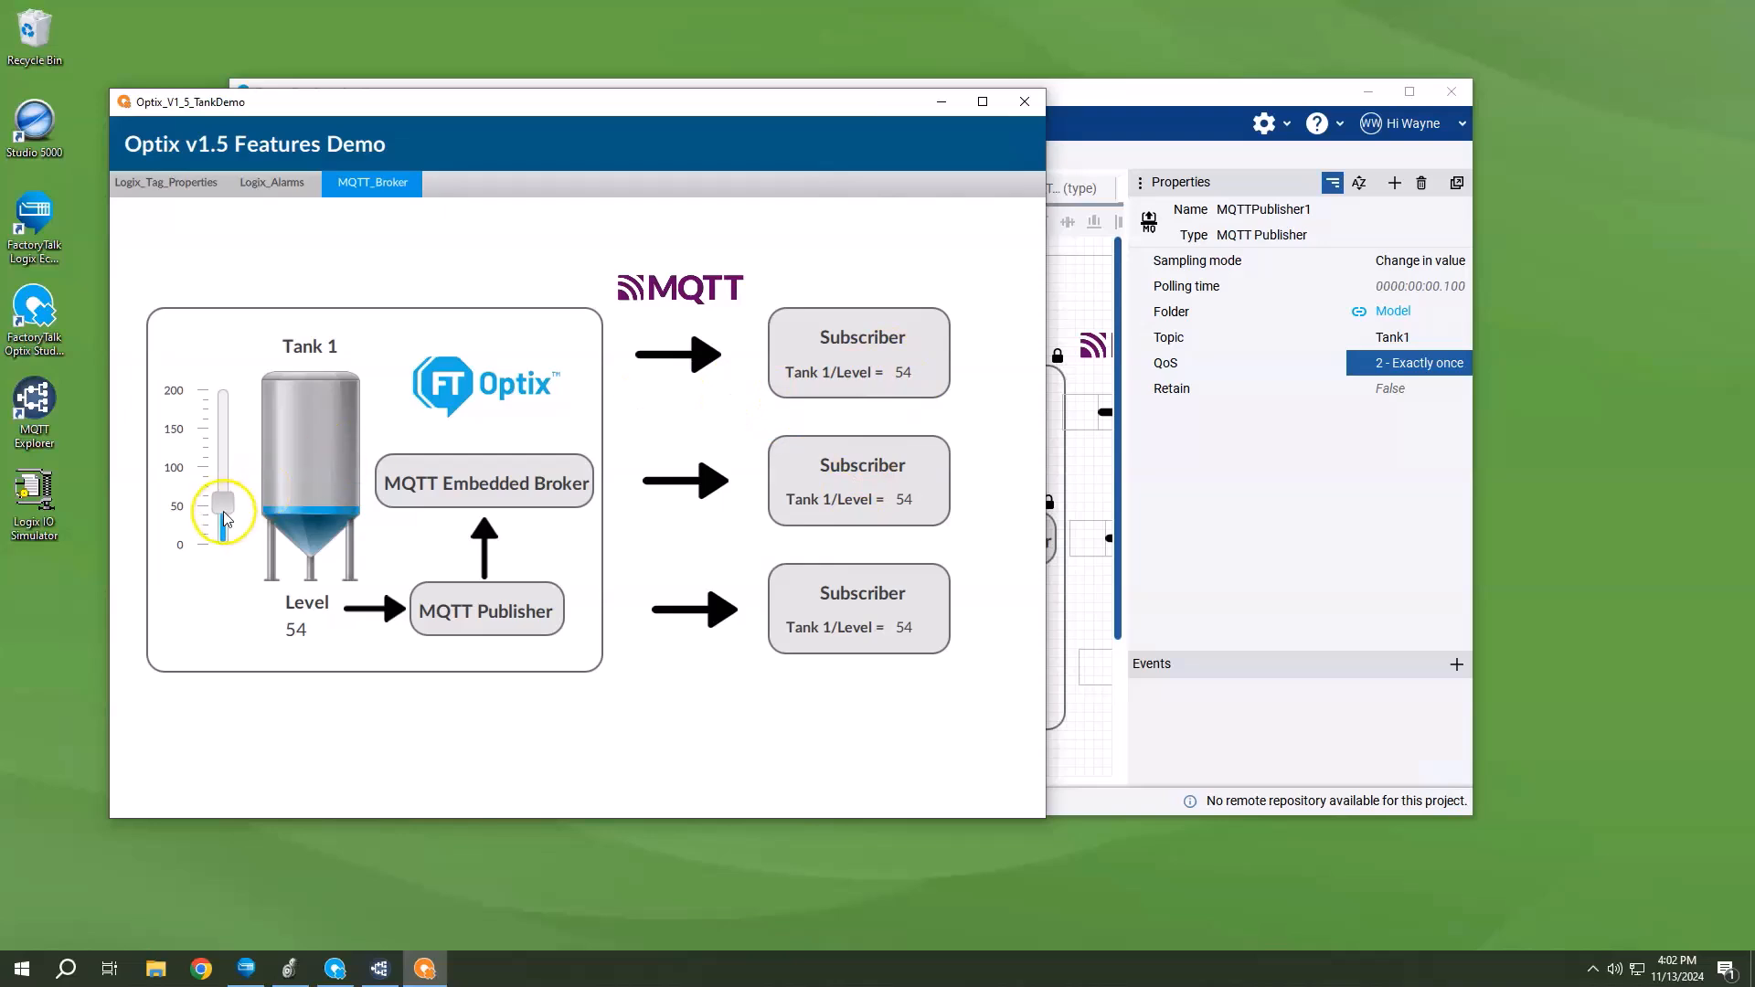
# Step: Raise the Tank 1 level to 80 in the running application and move its window aside
pyautogui.moveTo(223, 503); pyautogui.dragTo(223, 482)
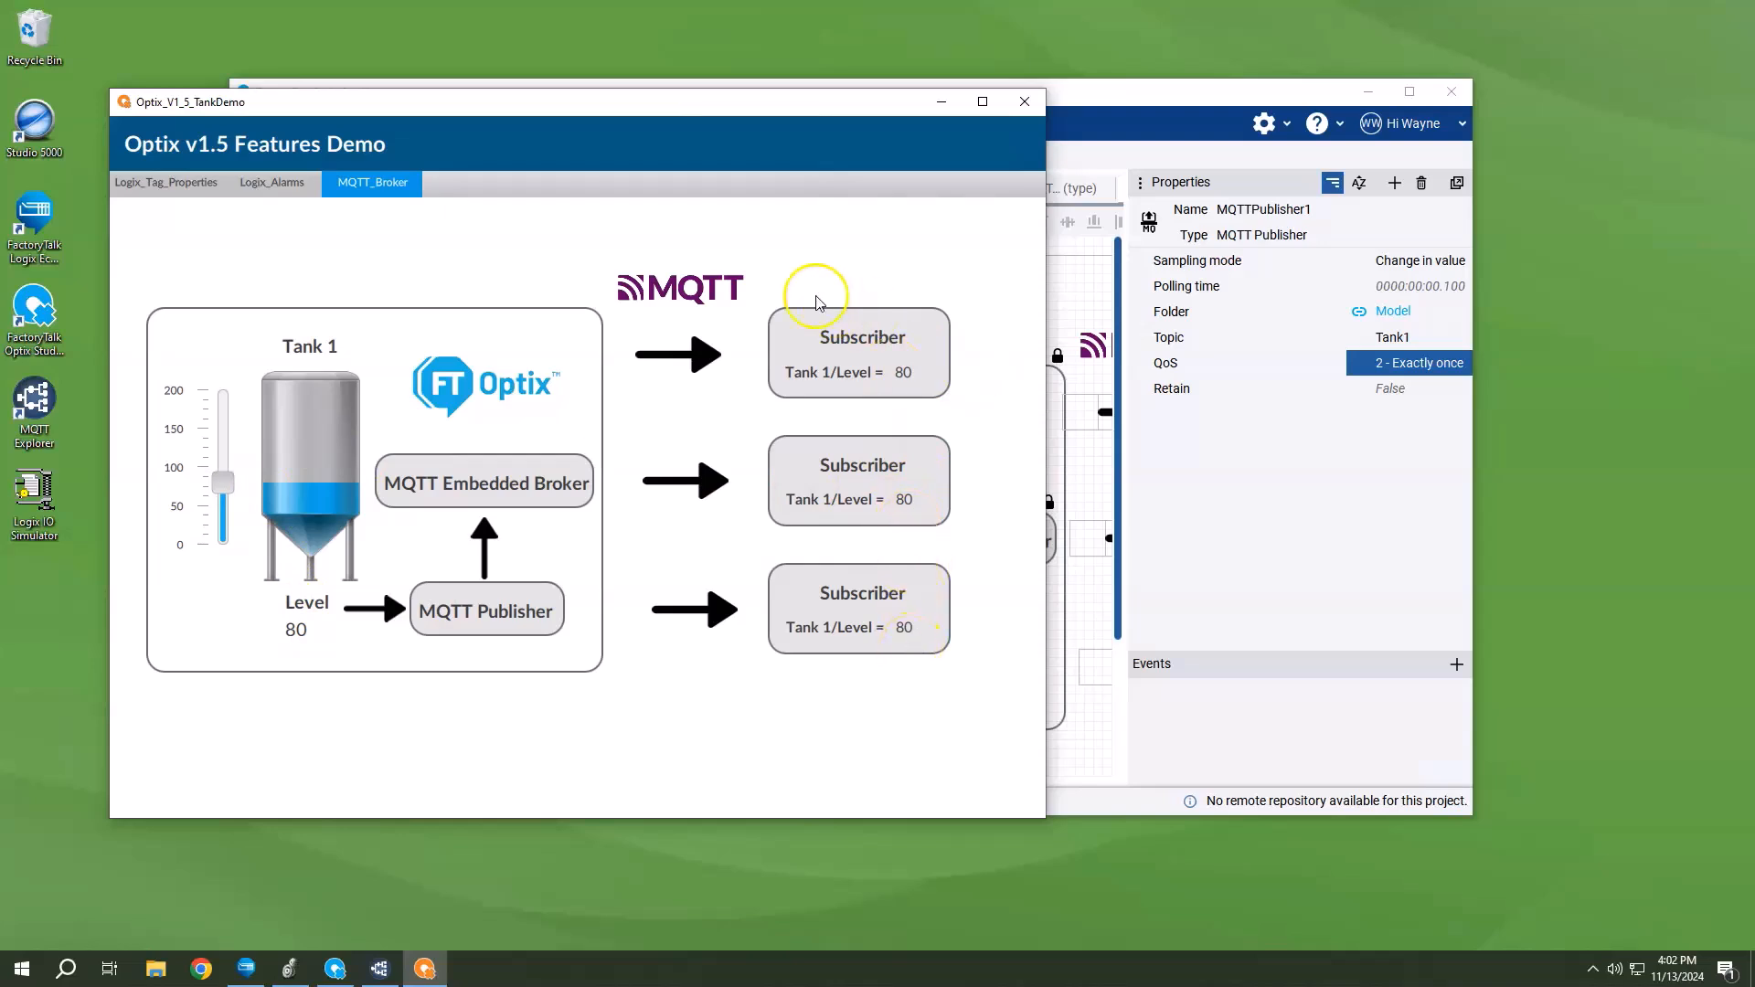
pyautogui.moveTo(669, 102); pyautogui.dragTo(585, 40)
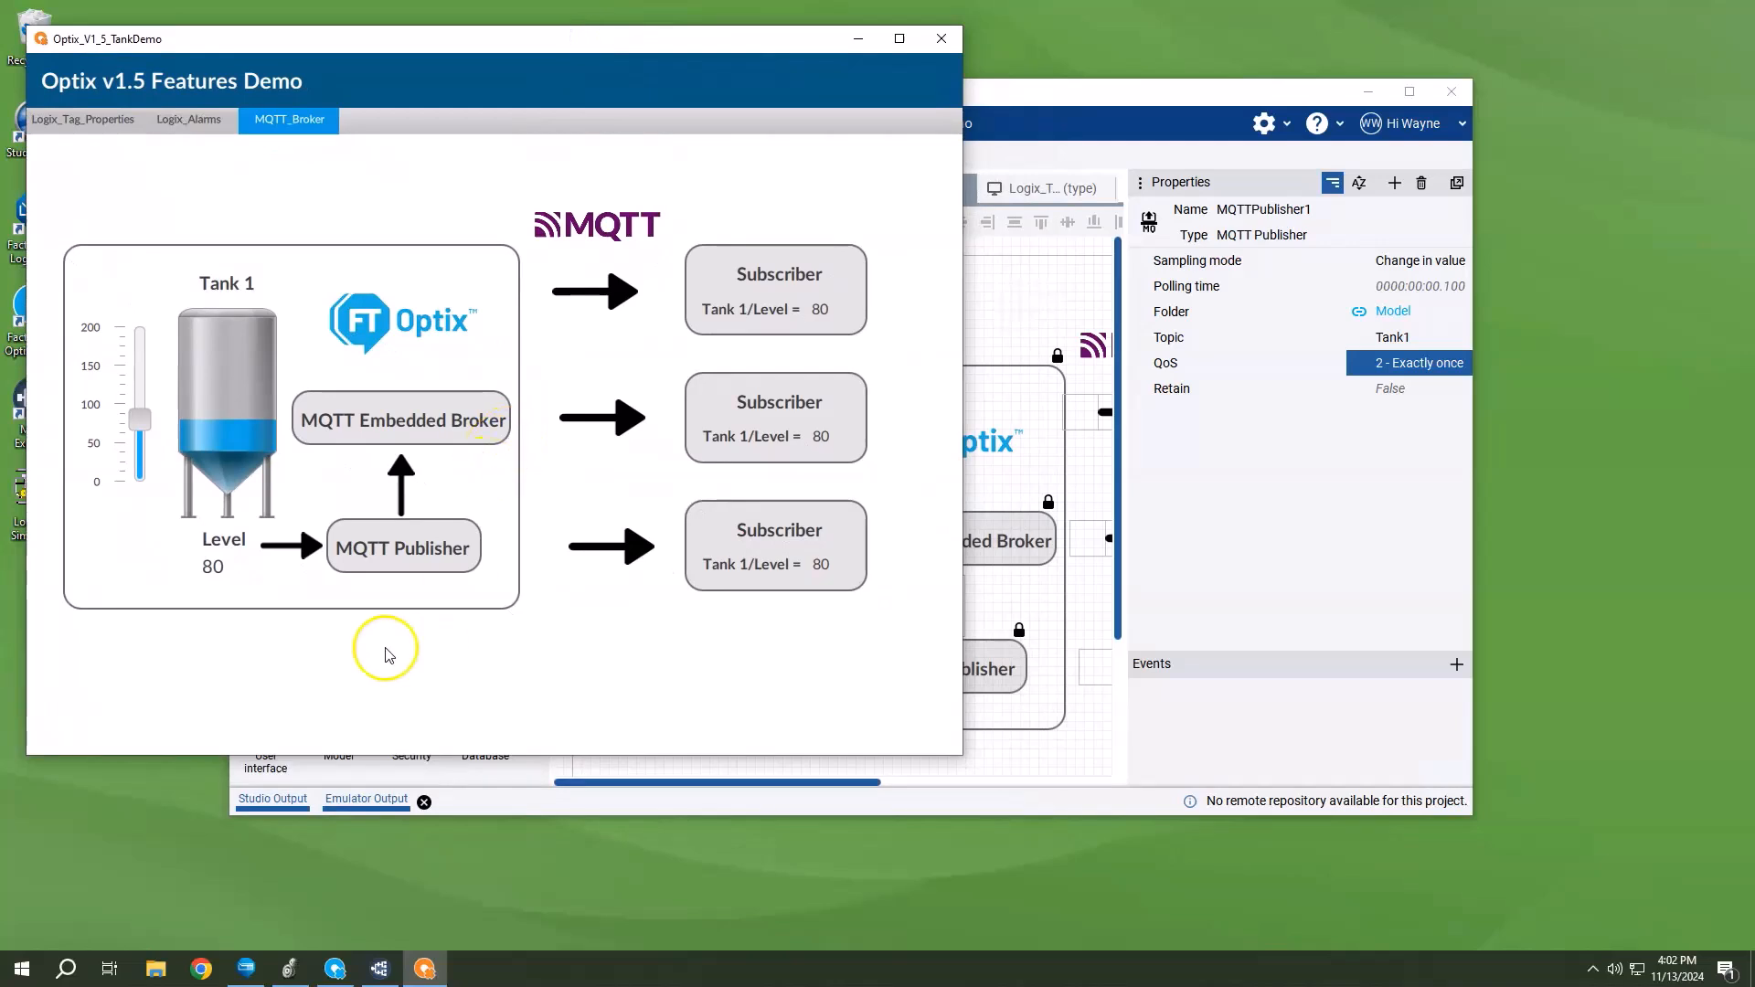
# Step: Switch to MQTT Explorer, place its window beside the running application, and connect with the saved Optix connection to localhost on port 8883
pyautogui.click(345, 976)
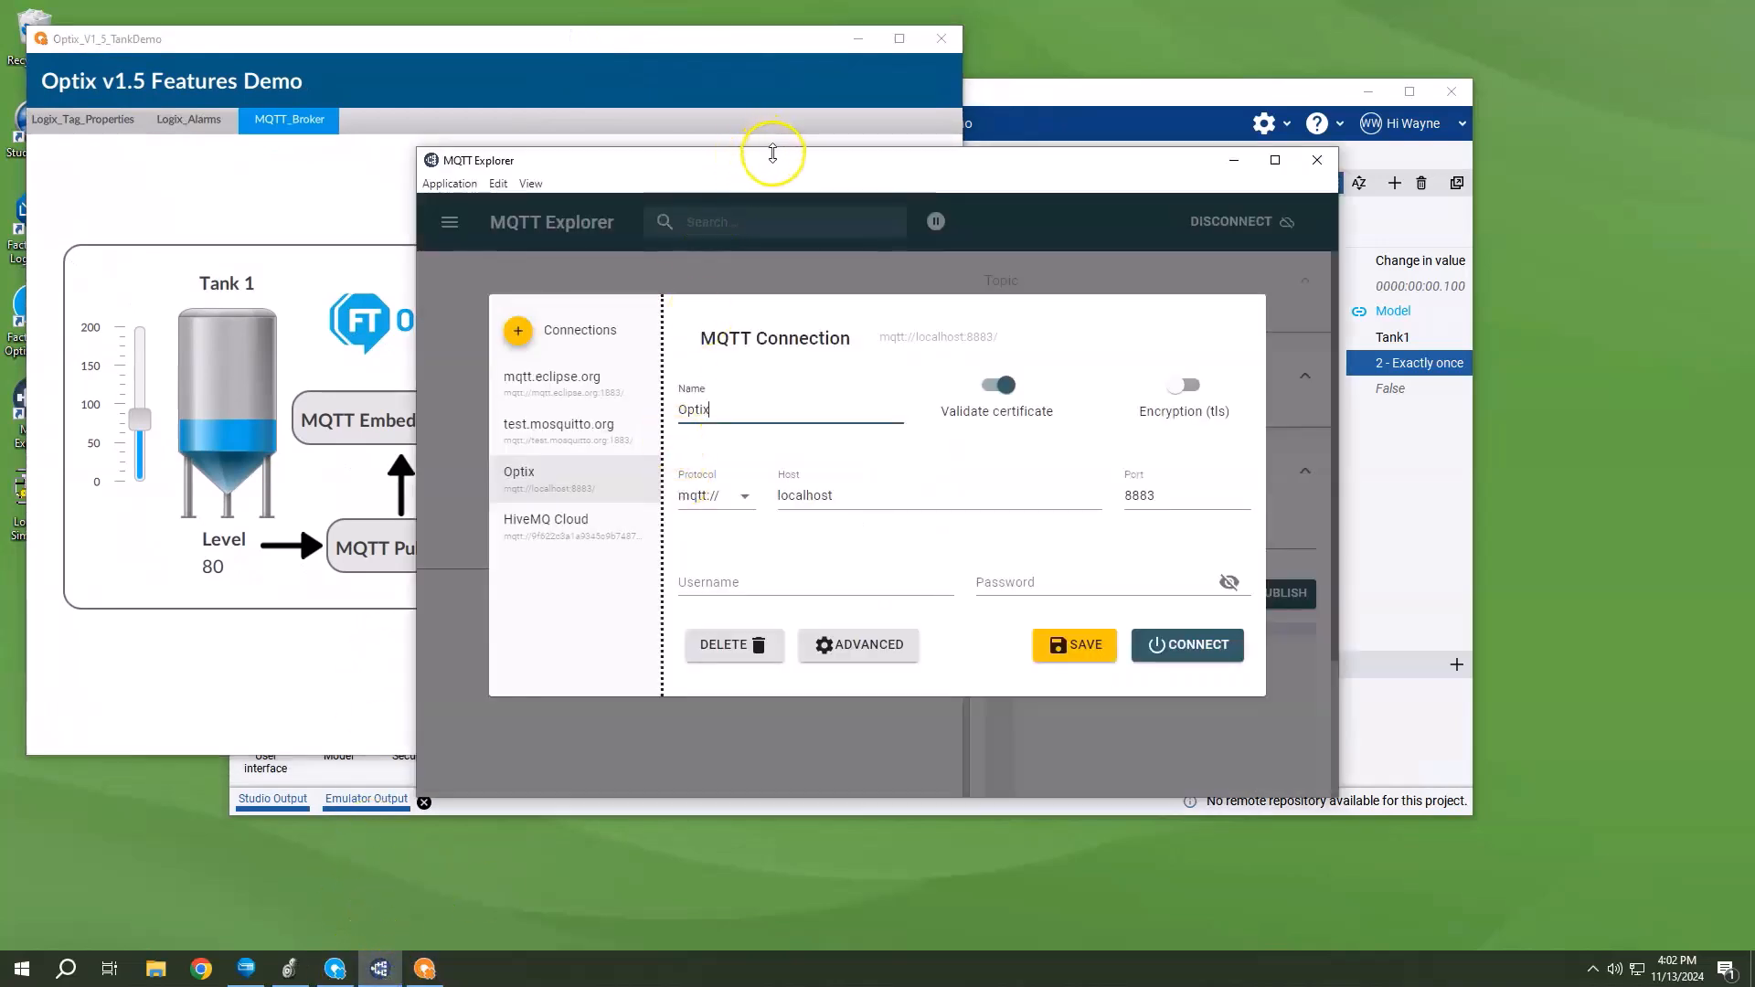
pyautogui.doubleClick(772, 153)
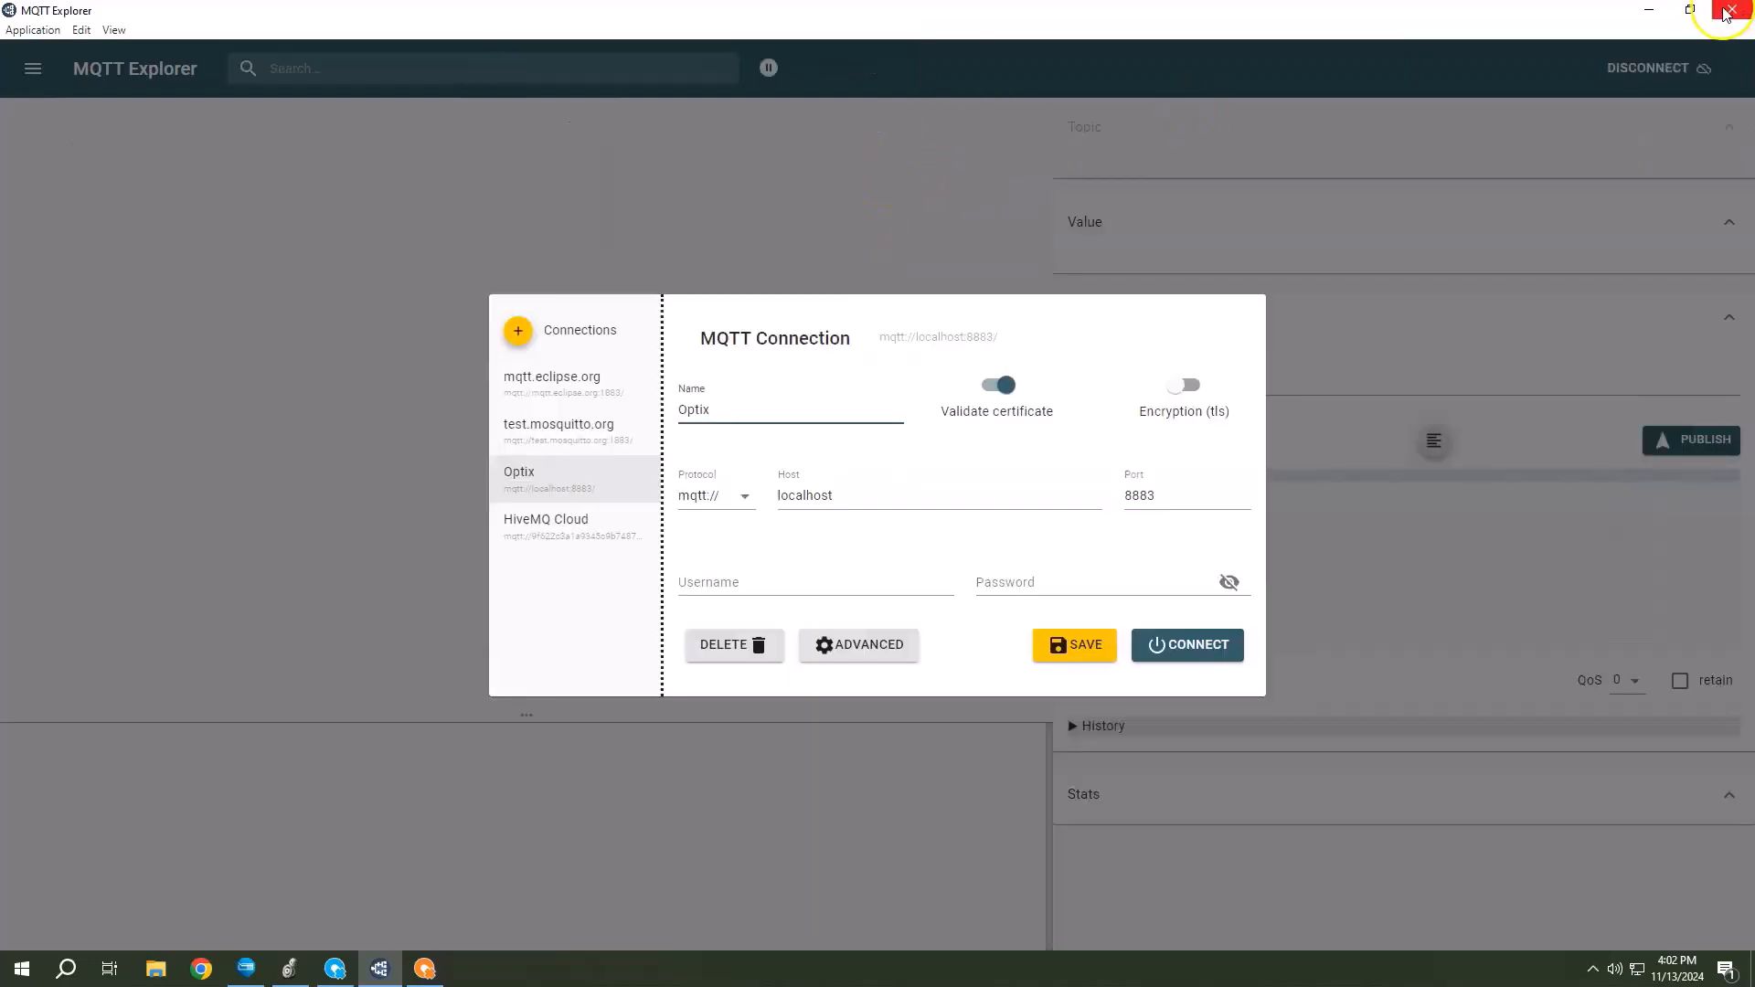
pyautogui.click(1689, 9)
pyautogui.moveTo(972, 173); pyautogui.dragTo(1338, 244)
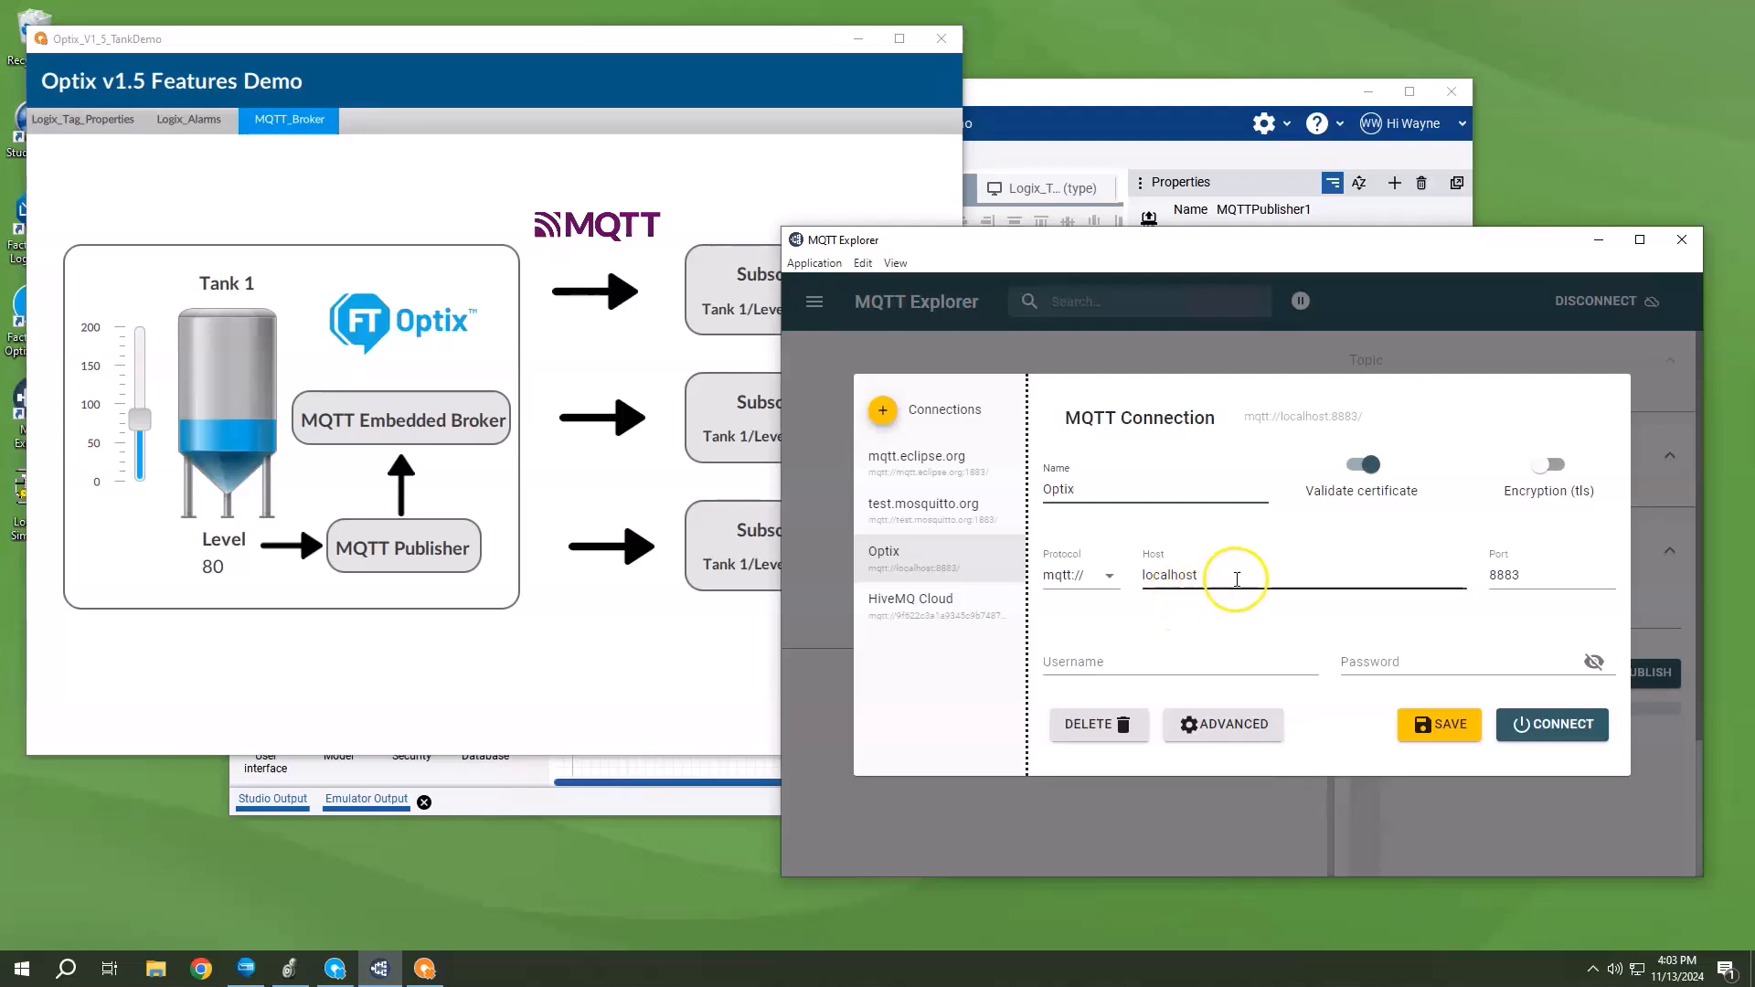
pyautogui.click(1556, 727)
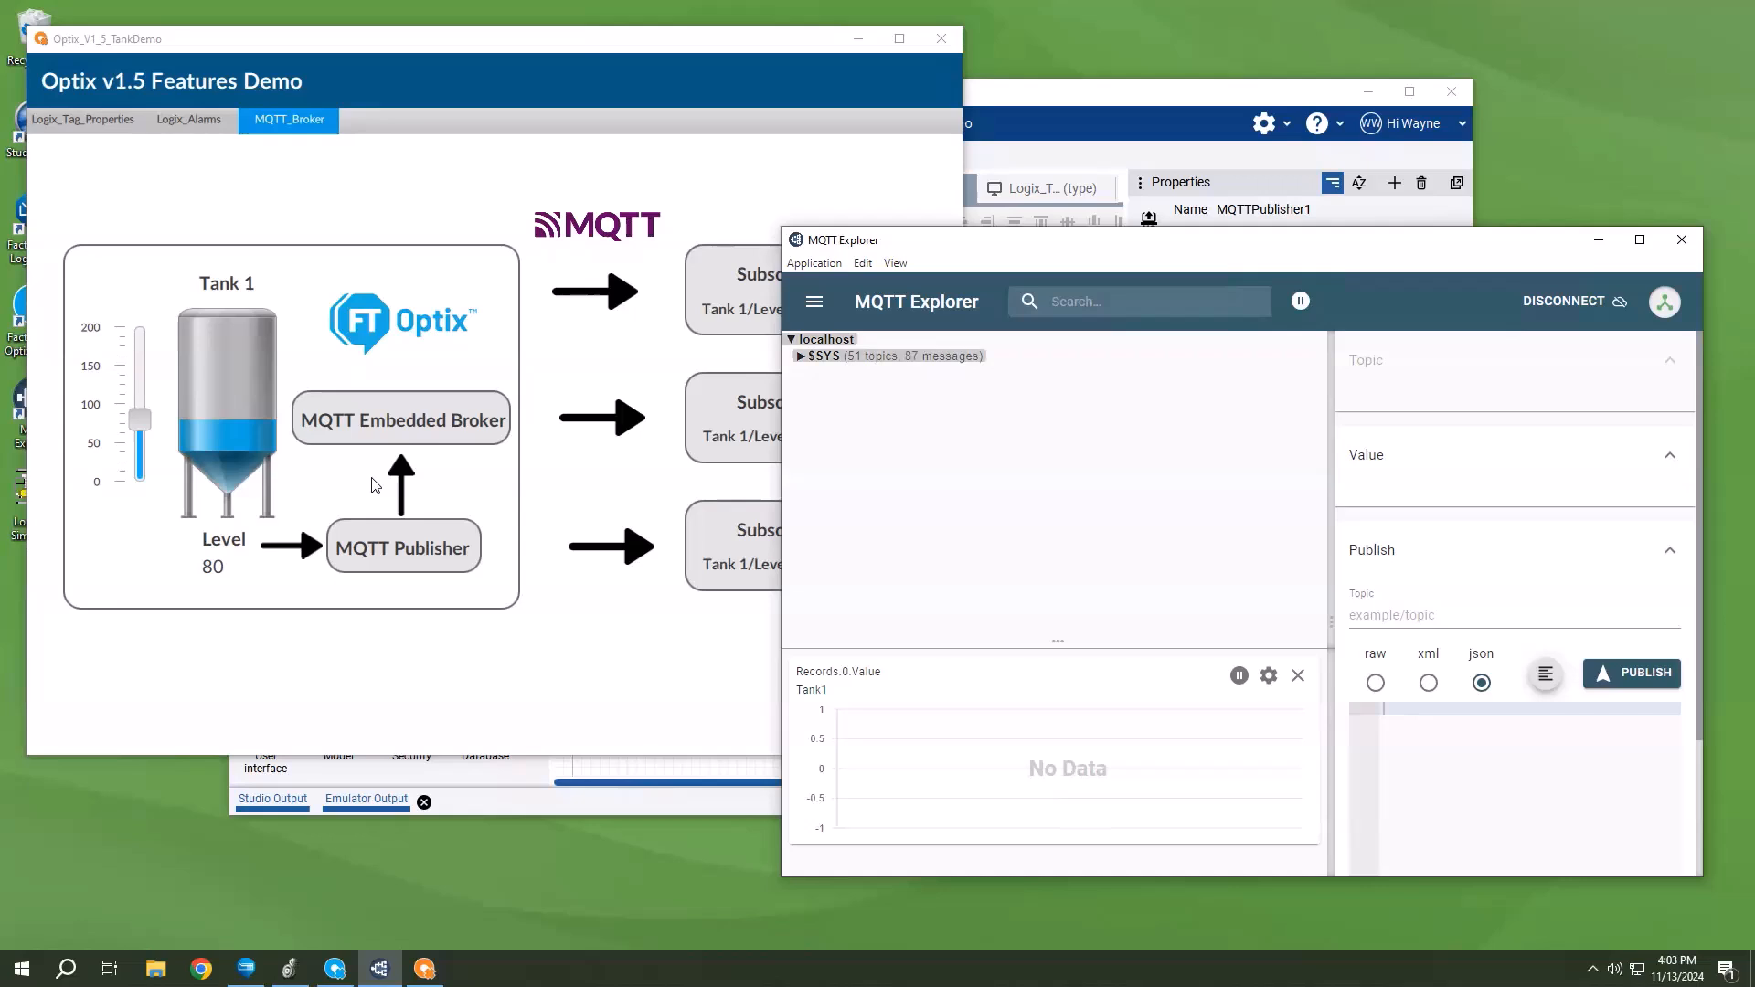
# Step: Lower the Tank 1 level to 73 in the running application, then return to MQTT Explorer
pyautogui.moveTo(151, 425); pyautogui.dragTo(150, 430)
pyautogui.click(1067, 231)
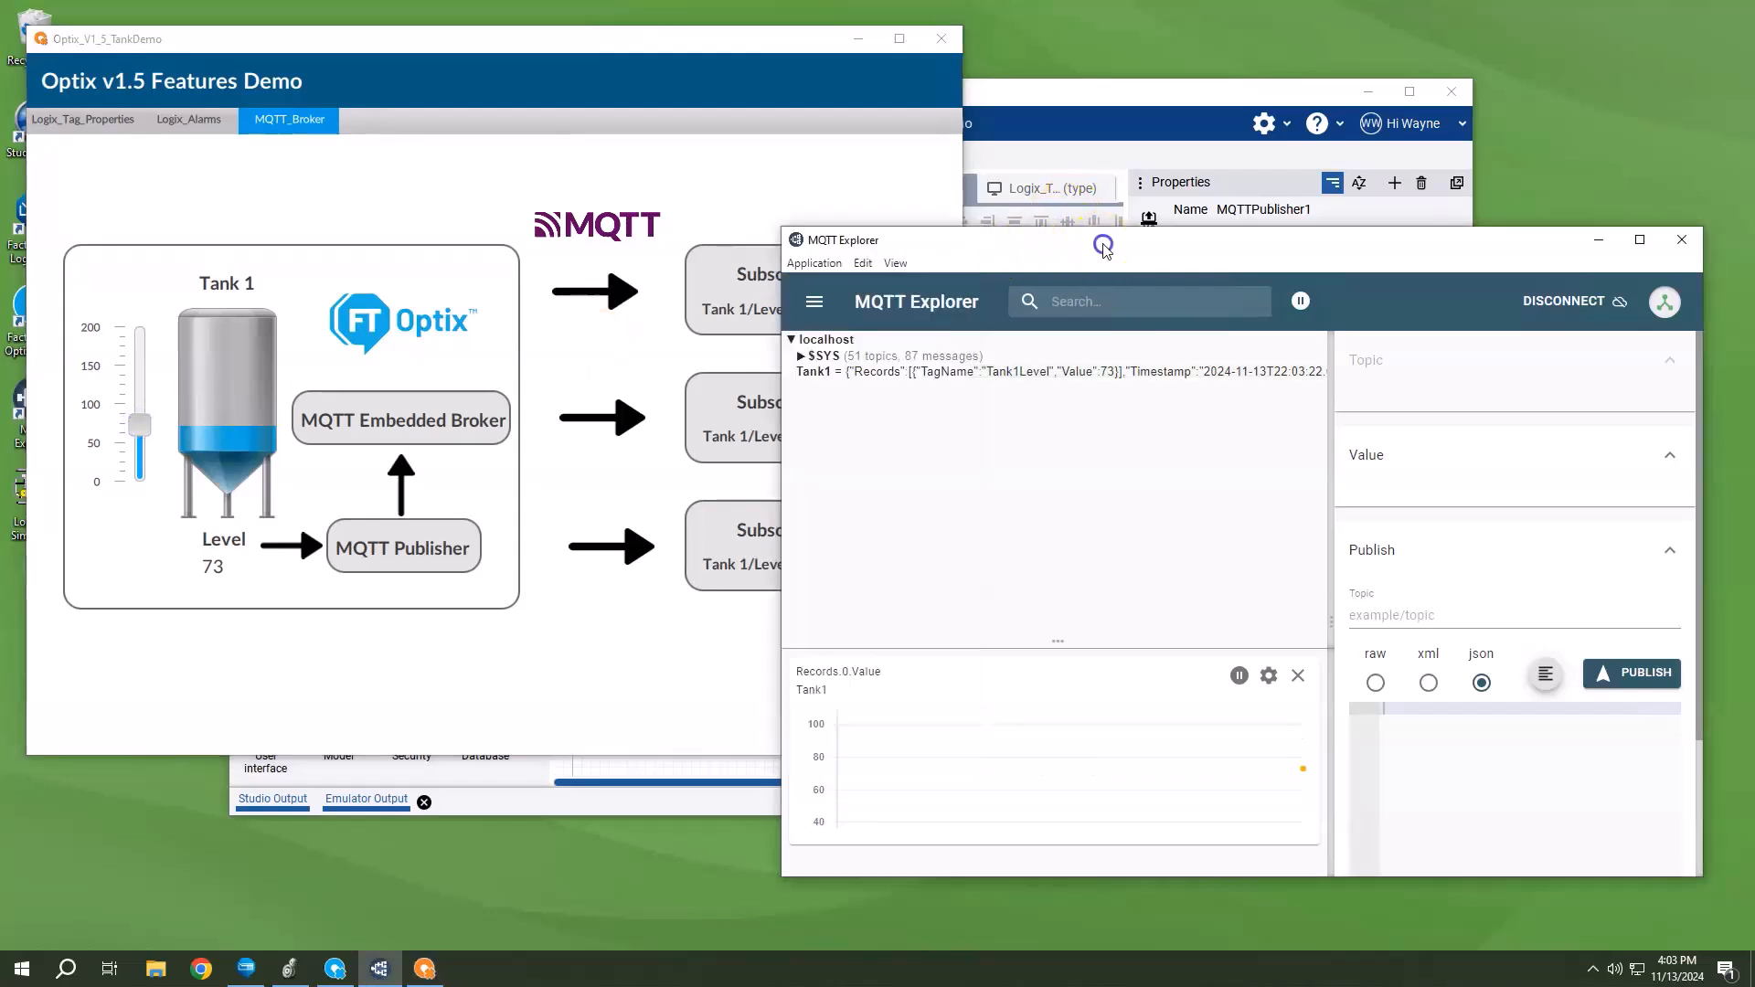
# Step: Select the Tank1 topic in MQTT Explorer, examine its message value and expand its history
pyautogui.click(838, 376)
pyautogui.click(1017, 375)
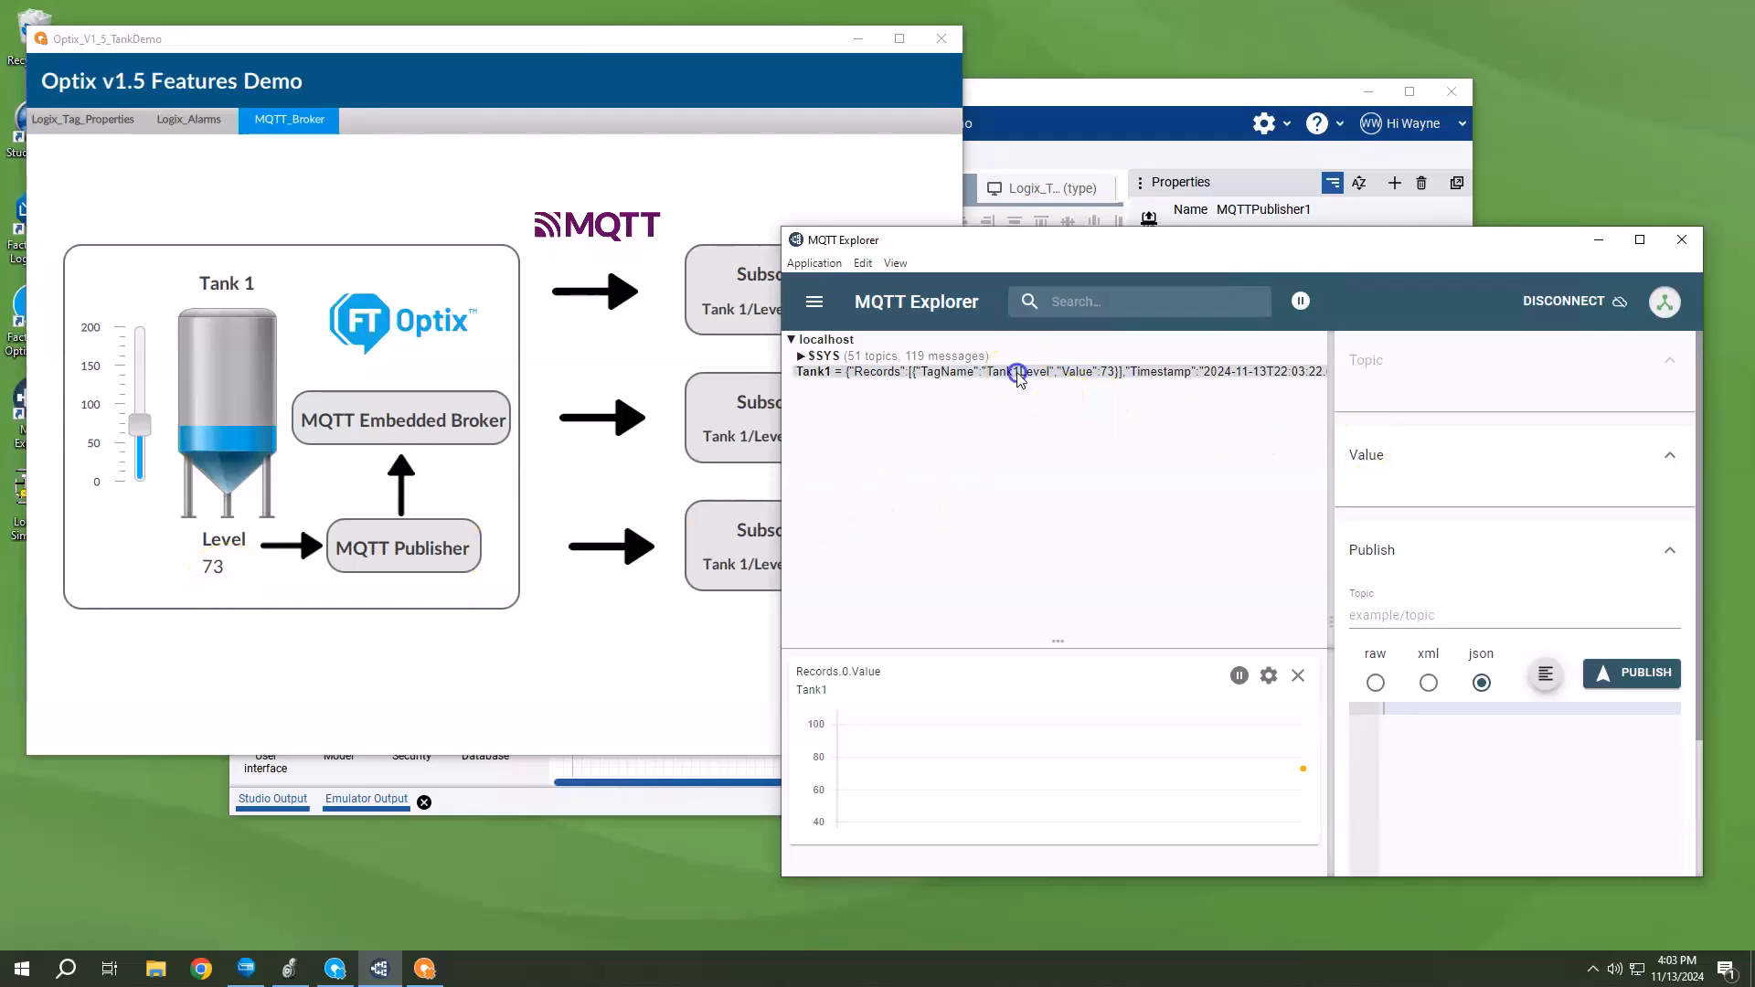
pyautogui.scroll(-1, 1439, 585)
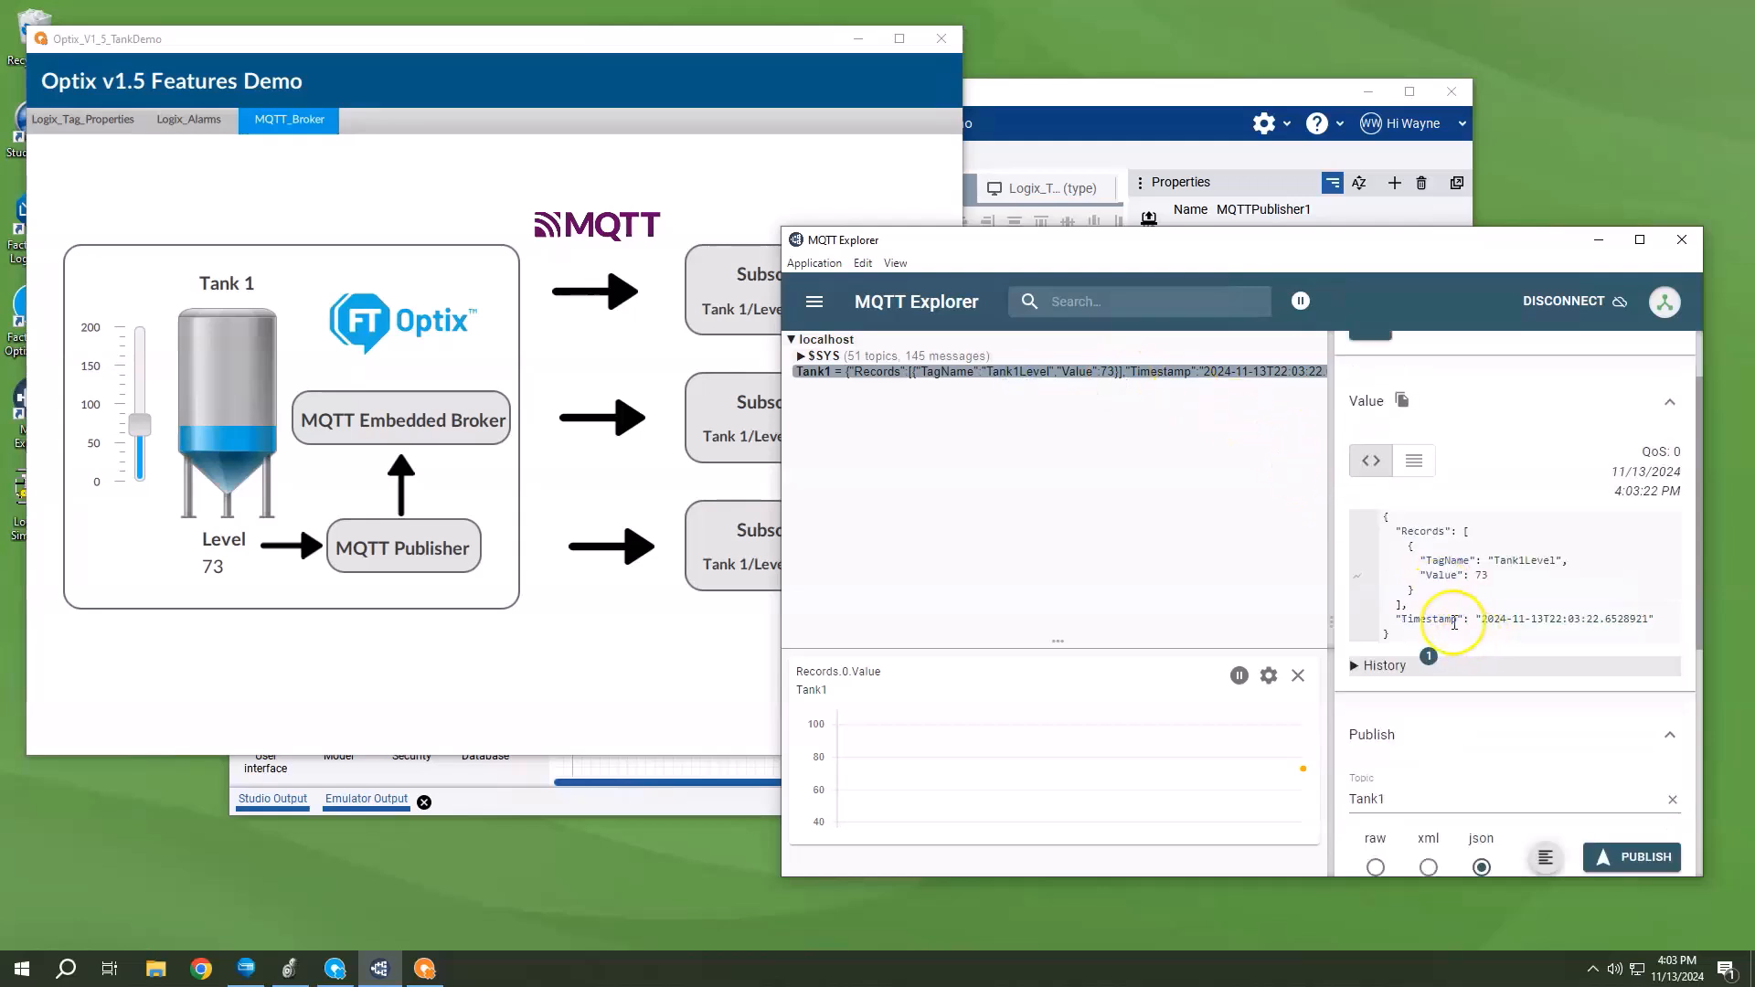
pyautogui.click(1385, 667)
pyautogui.scroll(1, 1427, 604)
pyautogui.scroll(-1, 1430, 610)
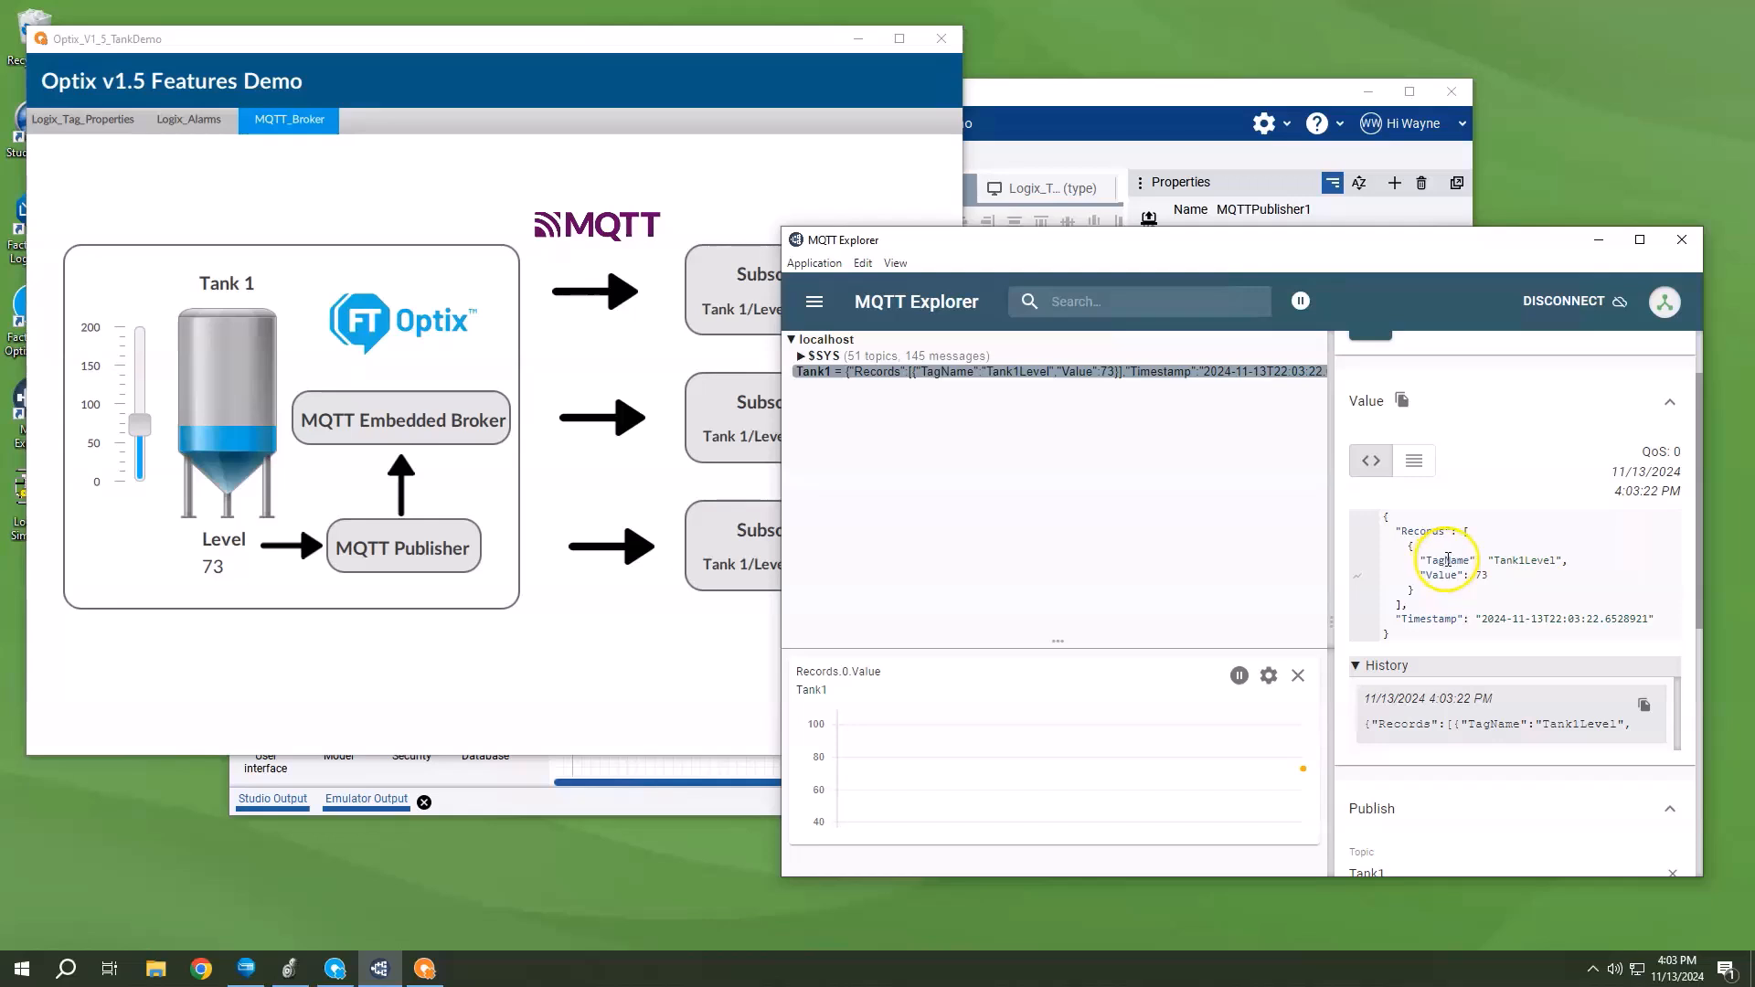
# Step: Raise the Tank 1 level to 90 and then to 106 in the running application, checking the Tank1 topic in MQTT Explorer in between
pyautogui.click(139, 427)
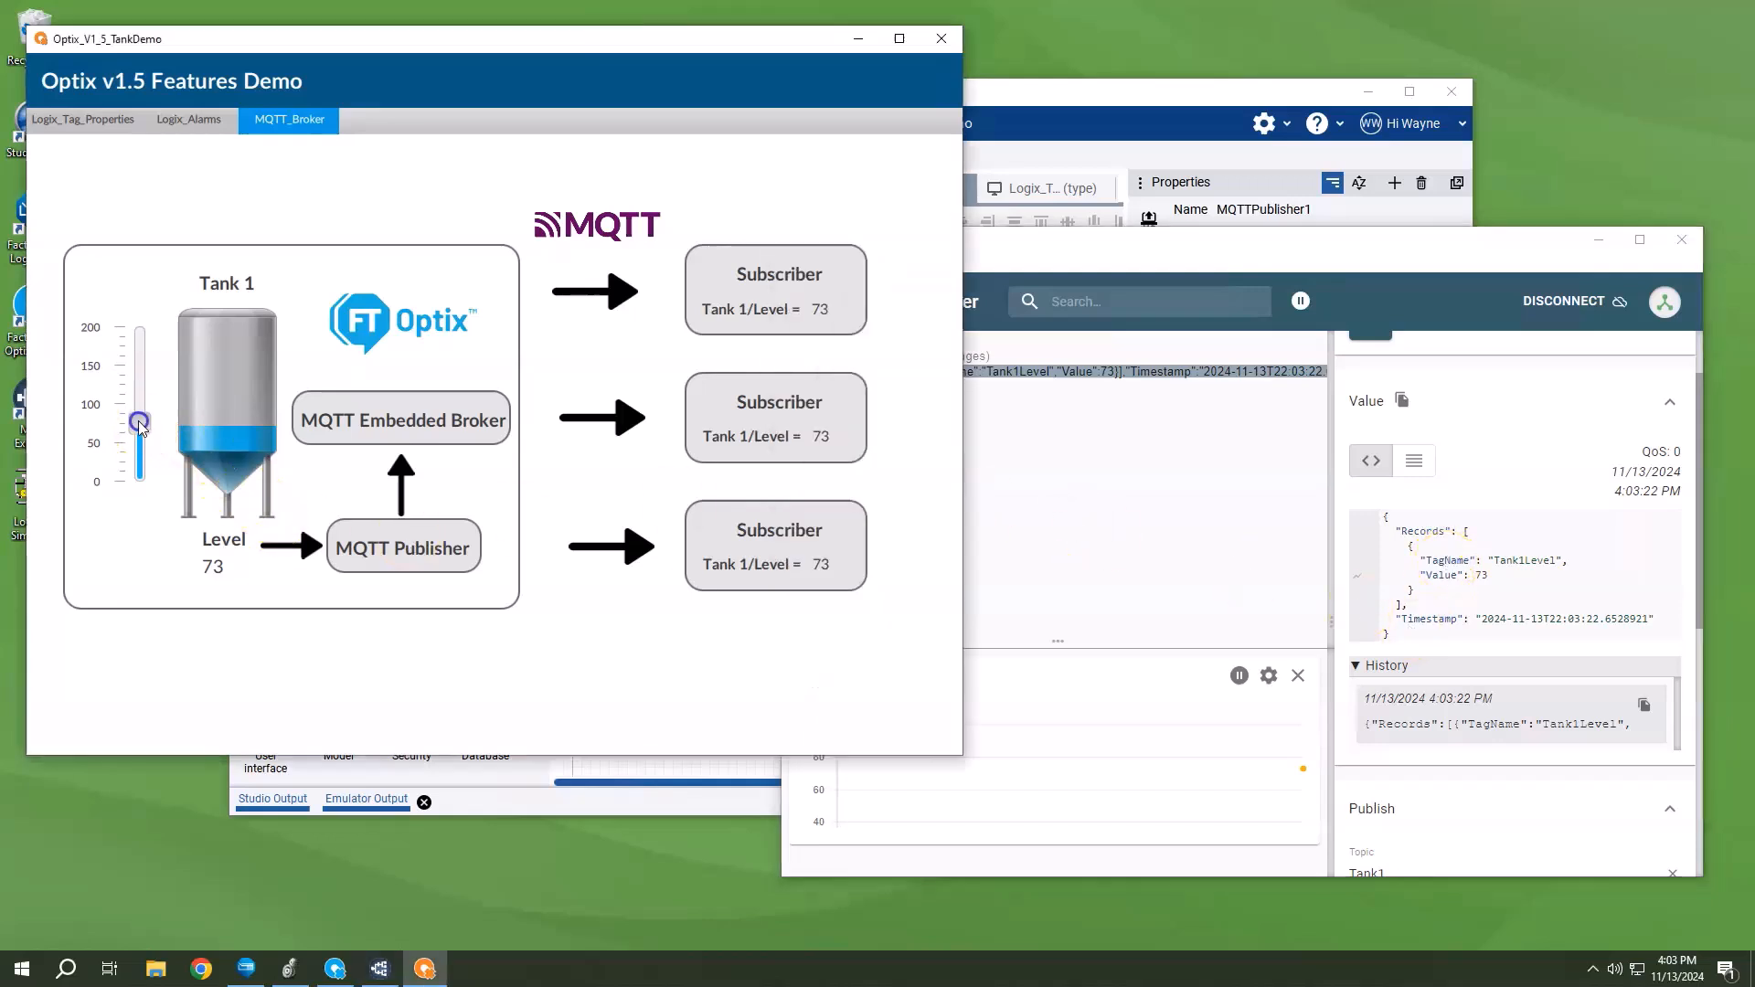
pyautogui.moveTo(139, 427); pyautogui.dragTo(139, 412)
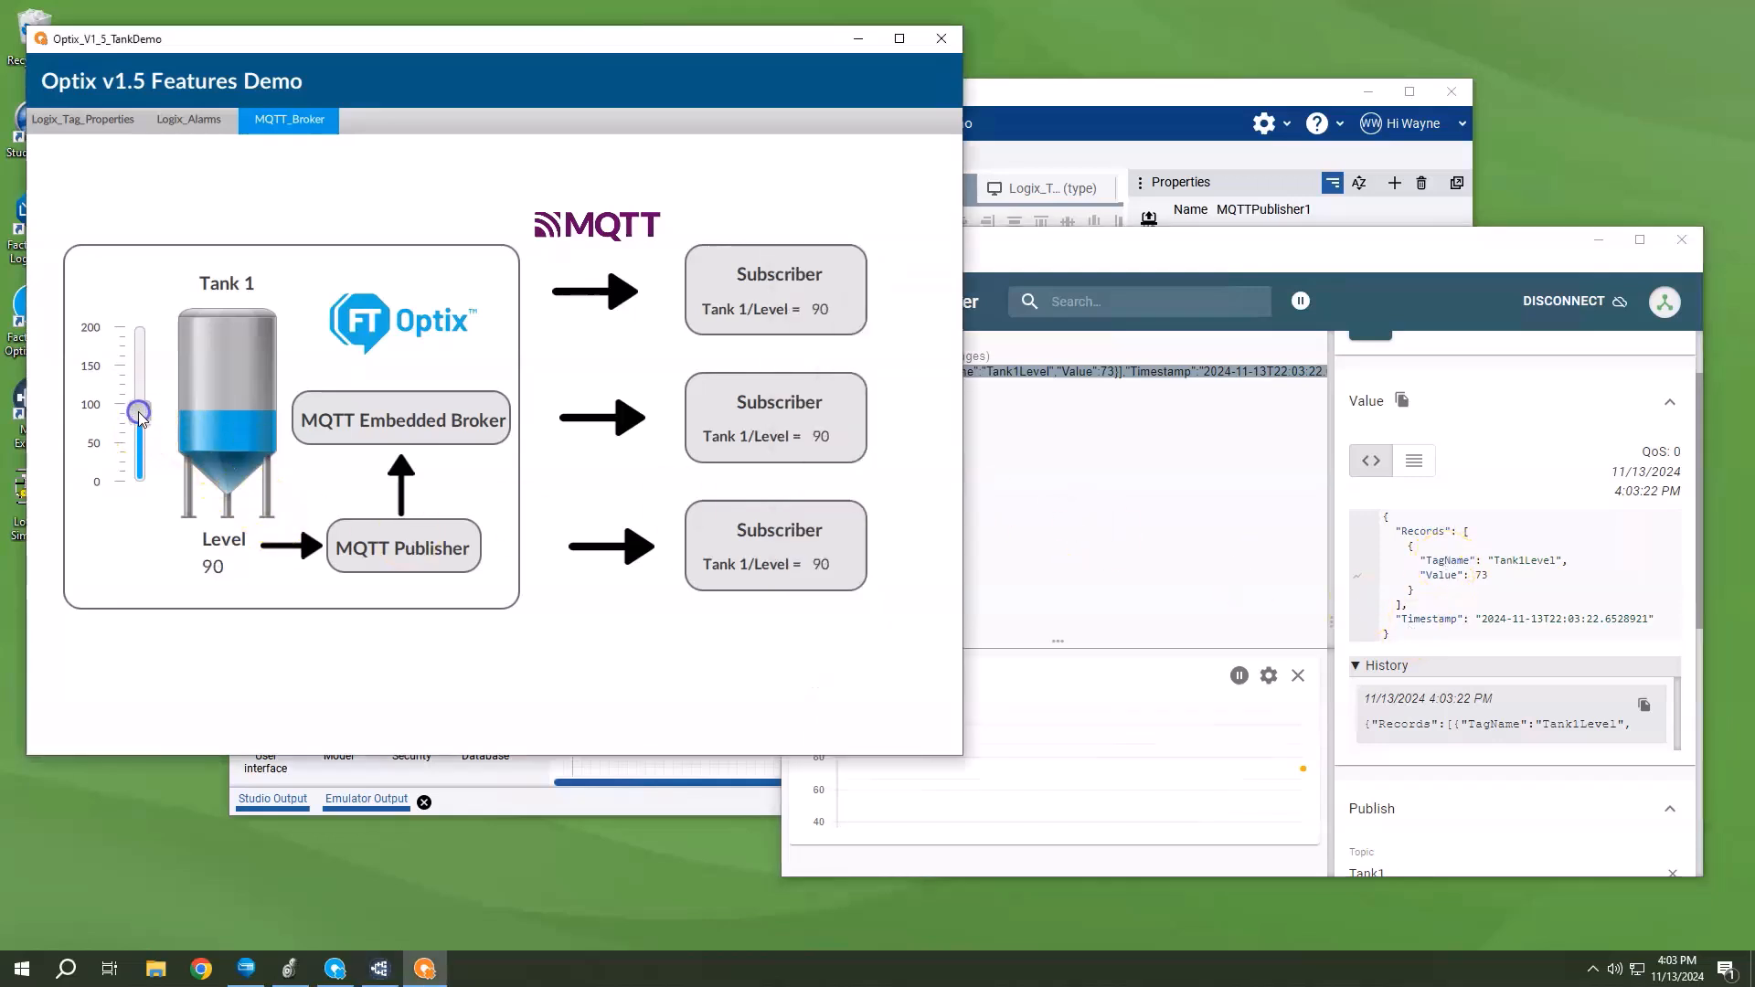
pyautogui.click(1436, 274)
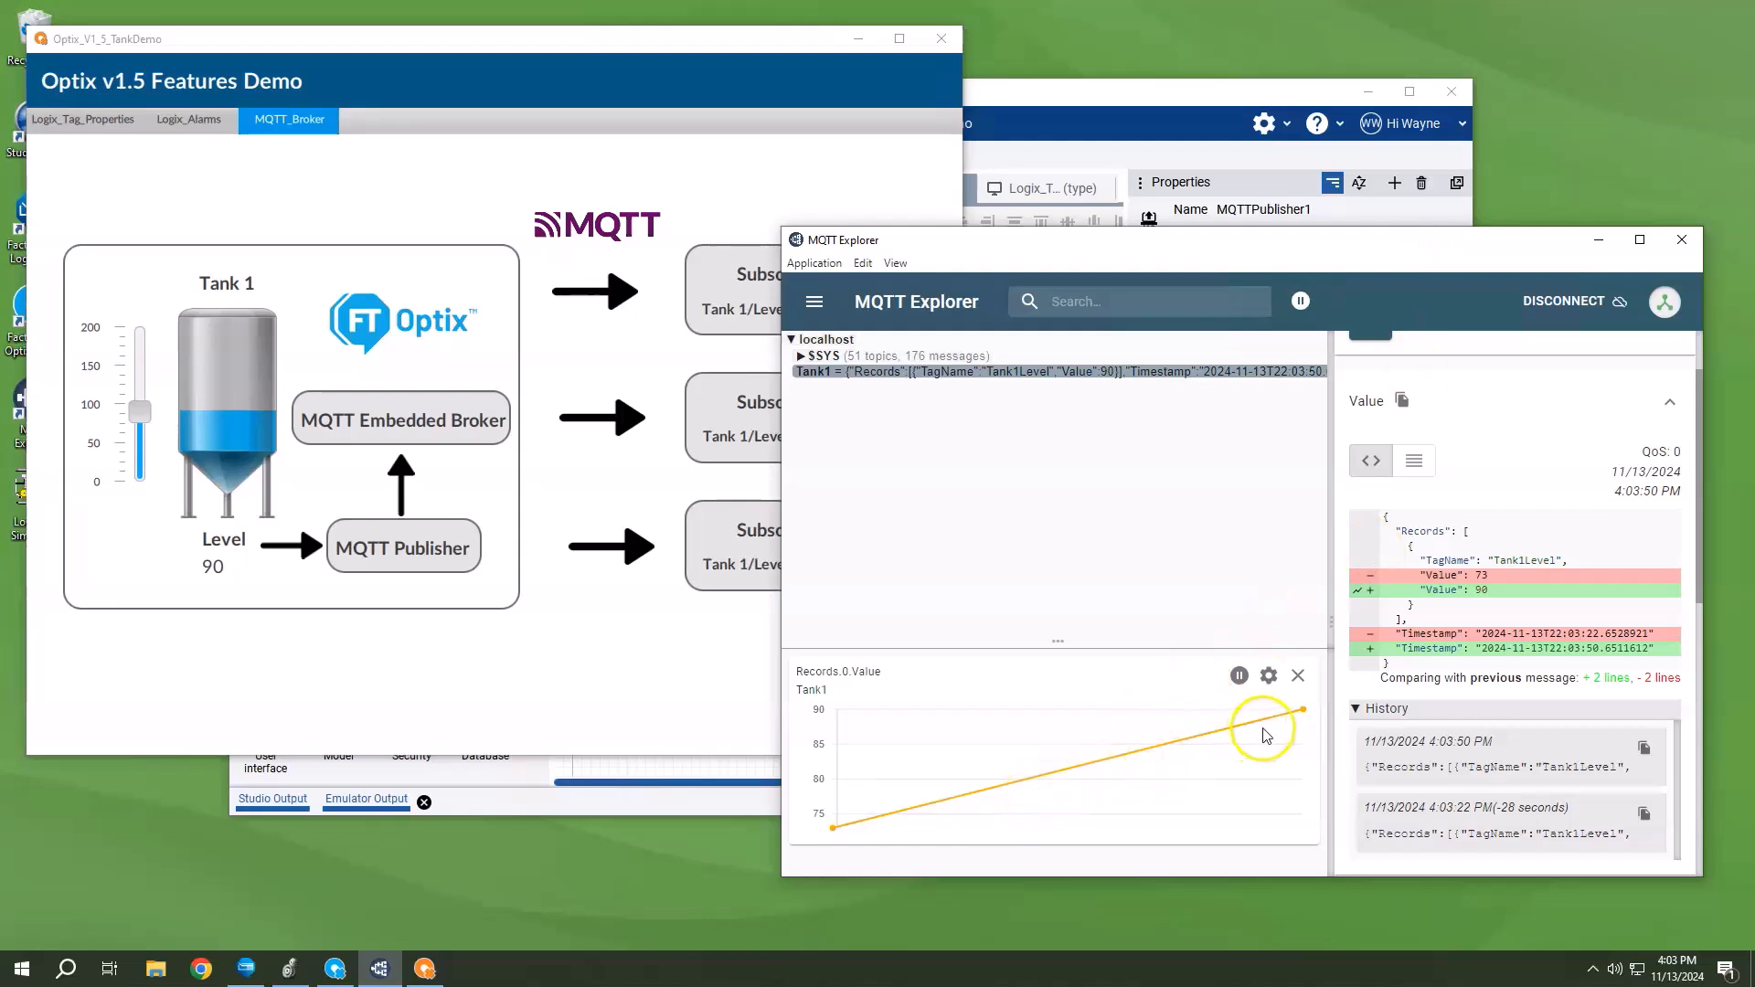
pyautogui.moveTo(139, 412); pyautogui.dragTo(139, 400)
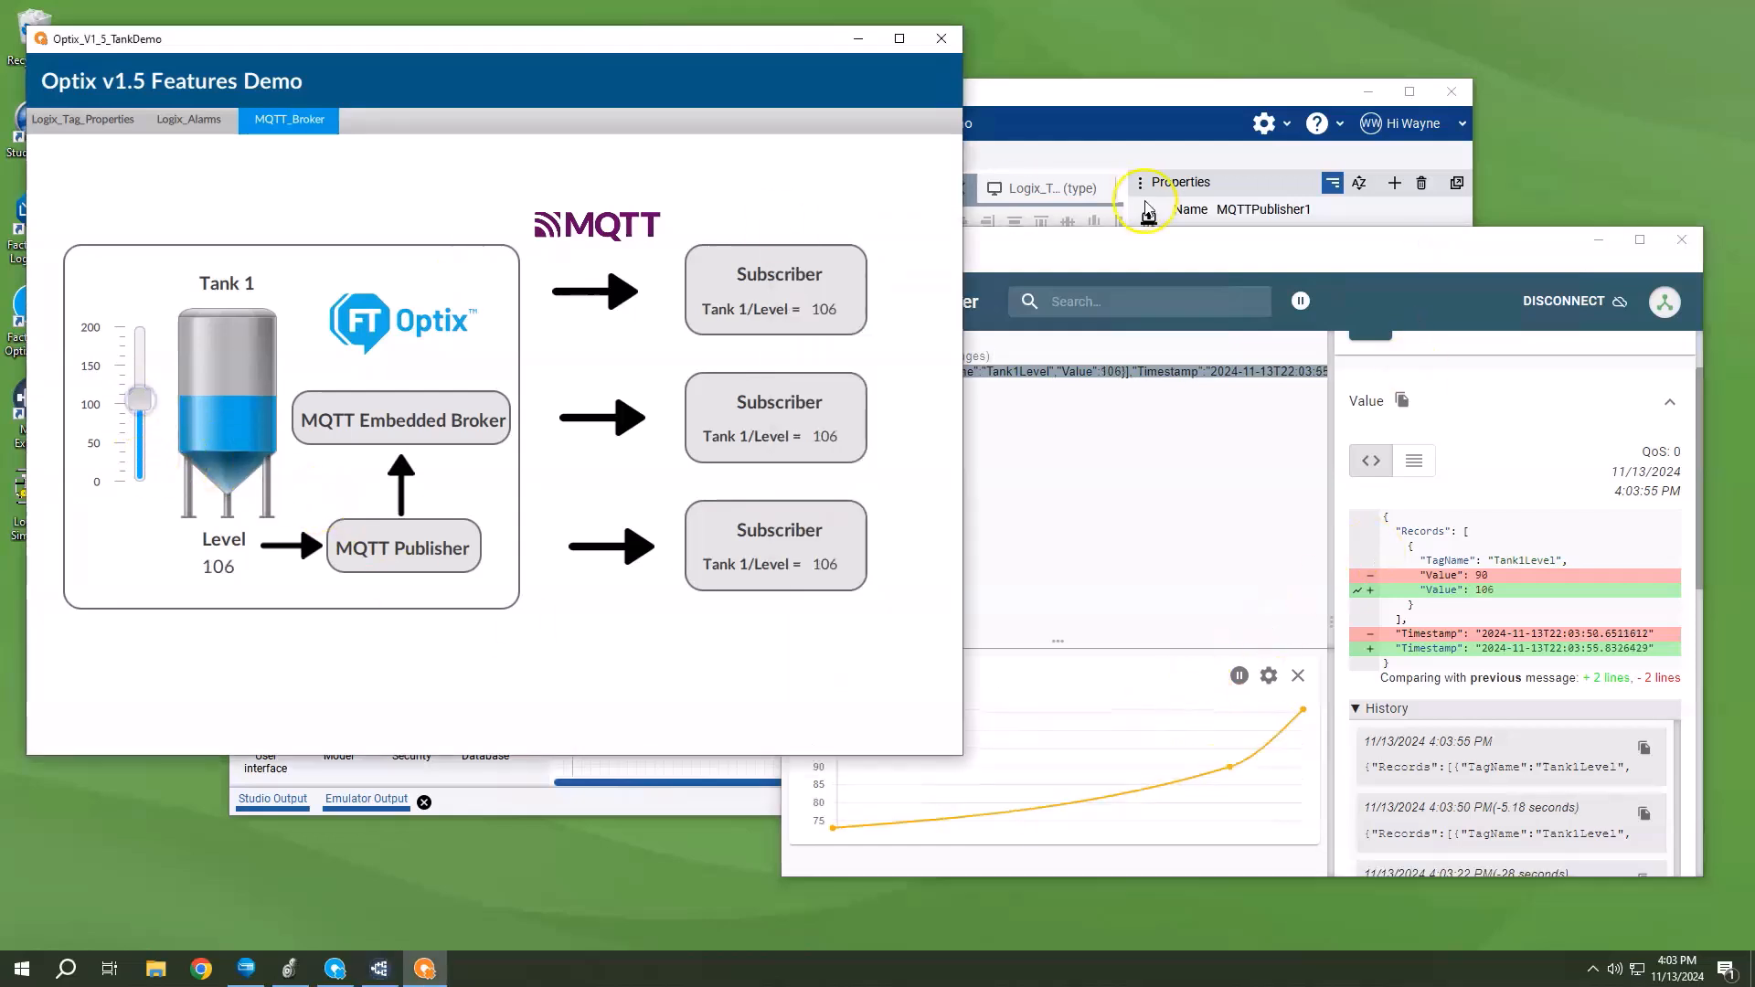
# Step: Vary the Tank 1 level up and down, ending at 100, and rearrange the application and MQTT Explorer windows
pyautogui.moveTo(1303, 247); pyautogui.dragTo(1349, 308)
pyautogui.moveTo(128, 405)
pyautogui.mouseDown()
pyautogui.moveTo(139, 362)
pyautogui.moveTo(140, 436)
pyautogui.moveTo(145, 364)
pyautogui.moveTo(145, 418)
pyautogui.mouseUp()
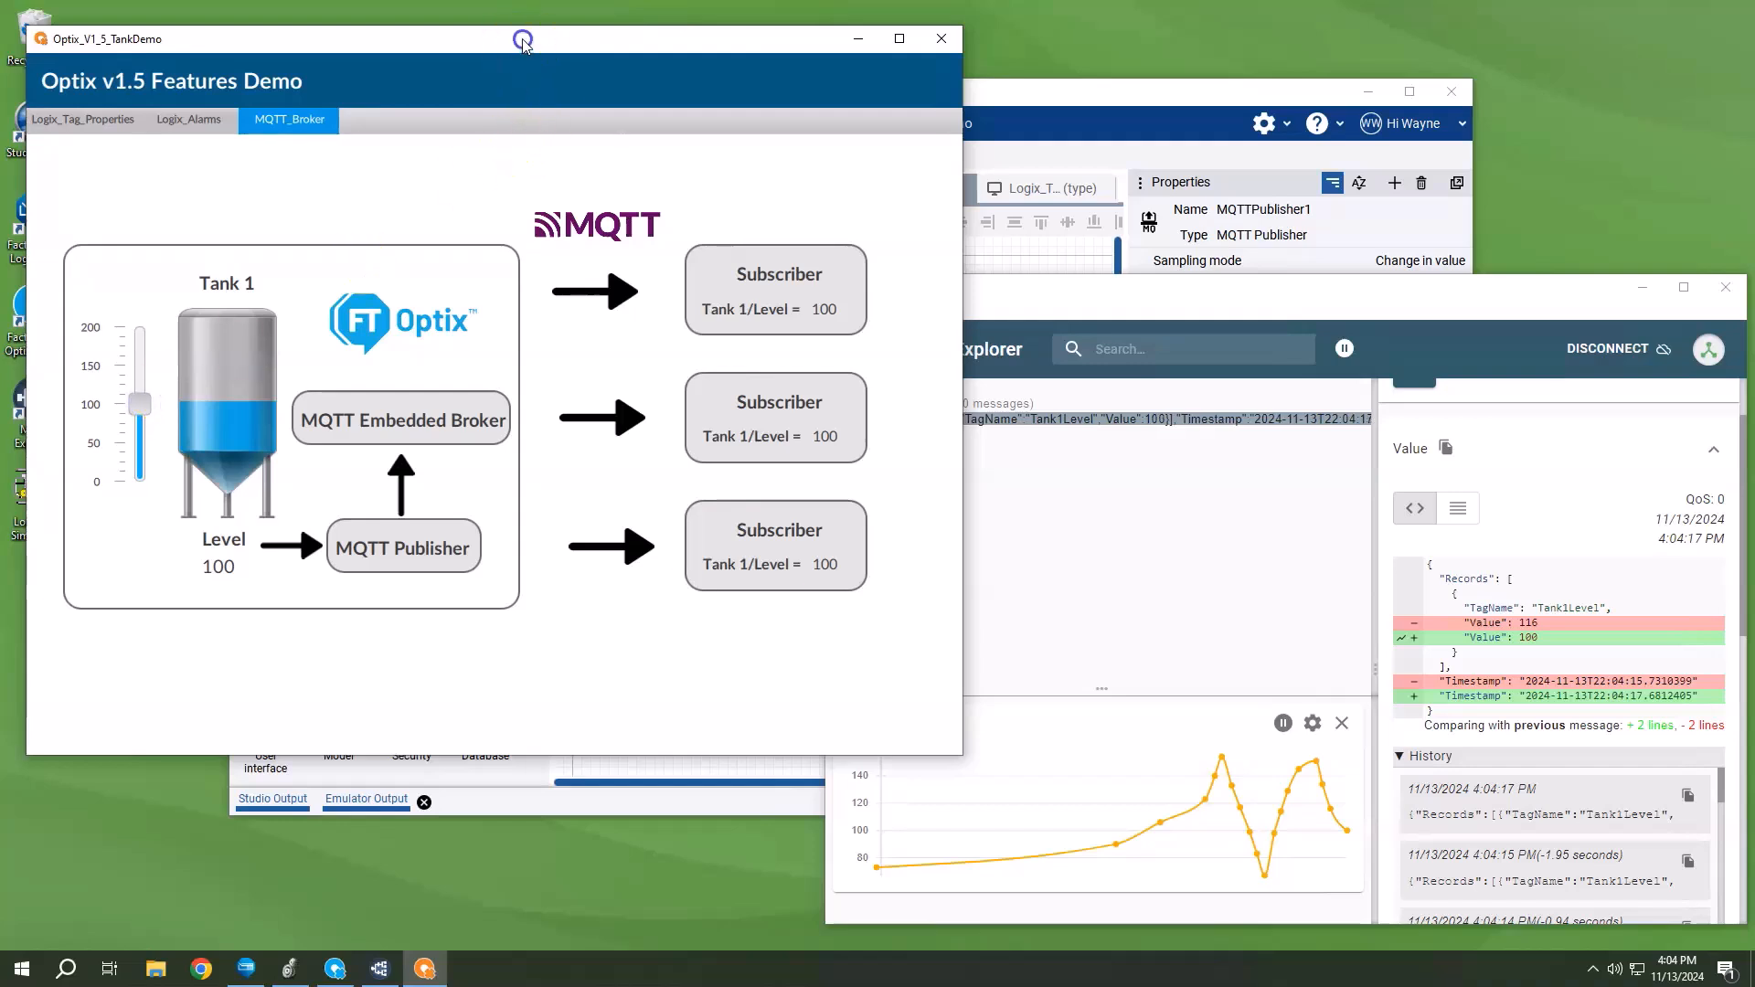
pyautogui.moveTo(514, 37); pyautogui.dragTo(517, 28)
pyautogui.moveTo(1223, 294); pyautogui.dragTo(1199, 265)
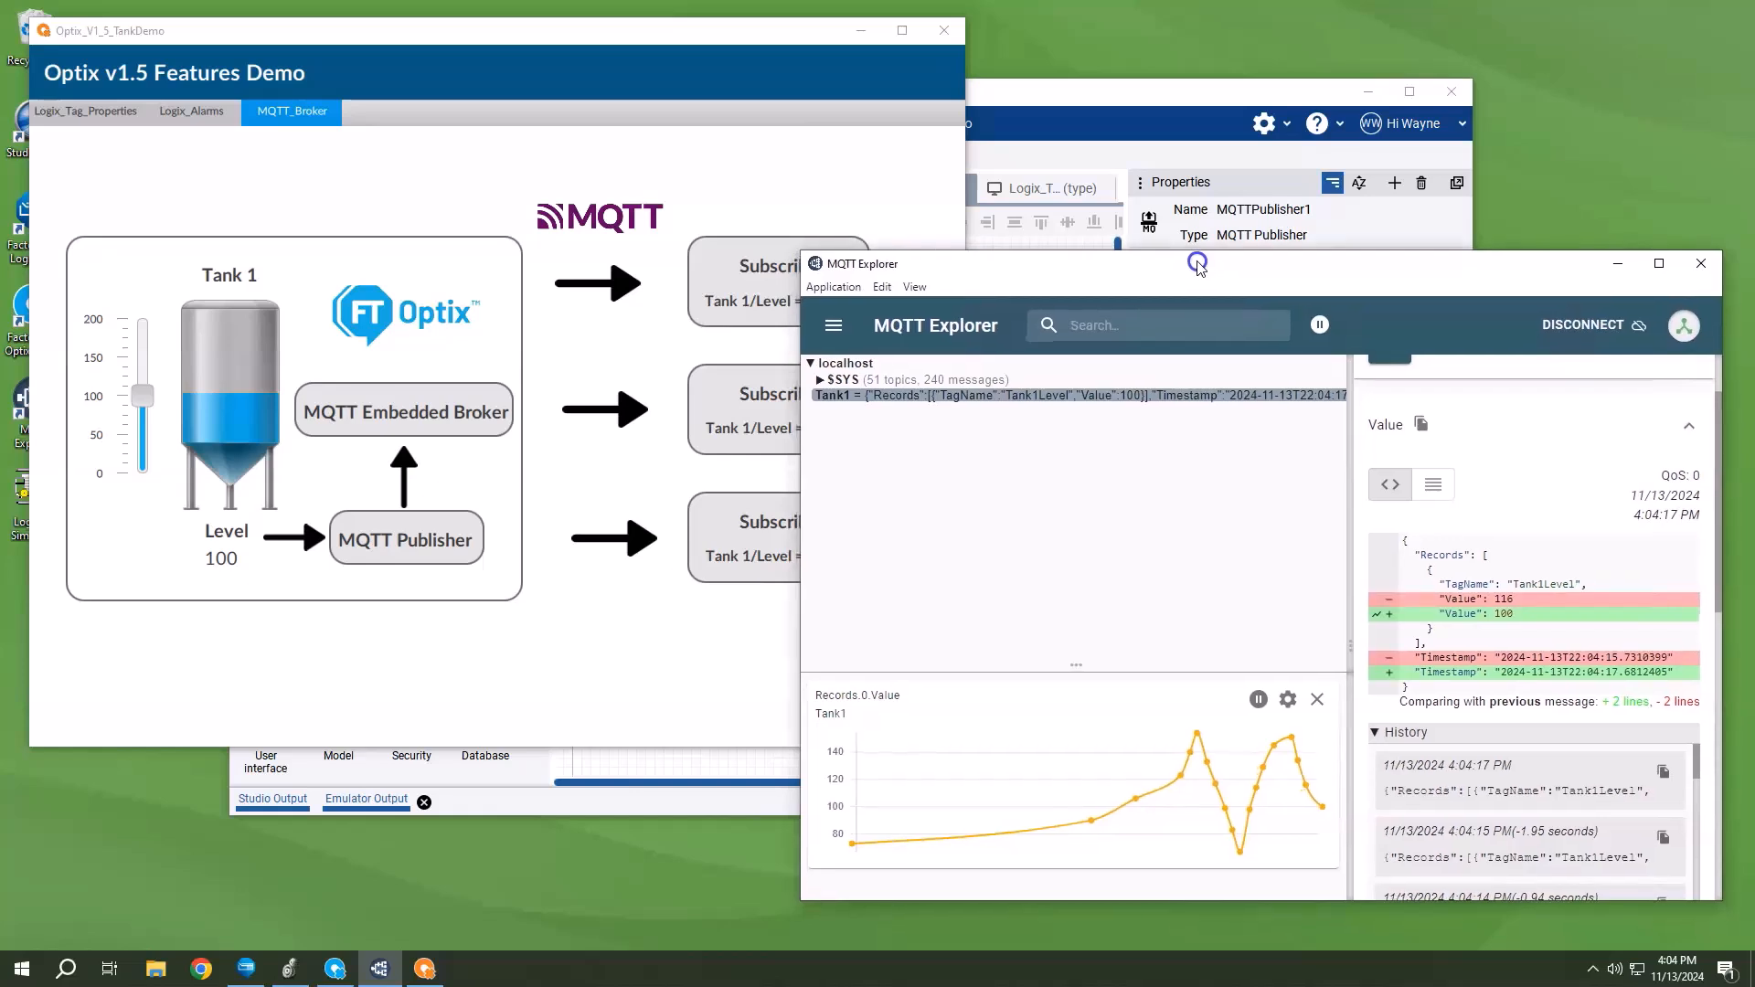
pyautogui.moveTo(1198, 266); pyautogui.dragTo(1212, 263)
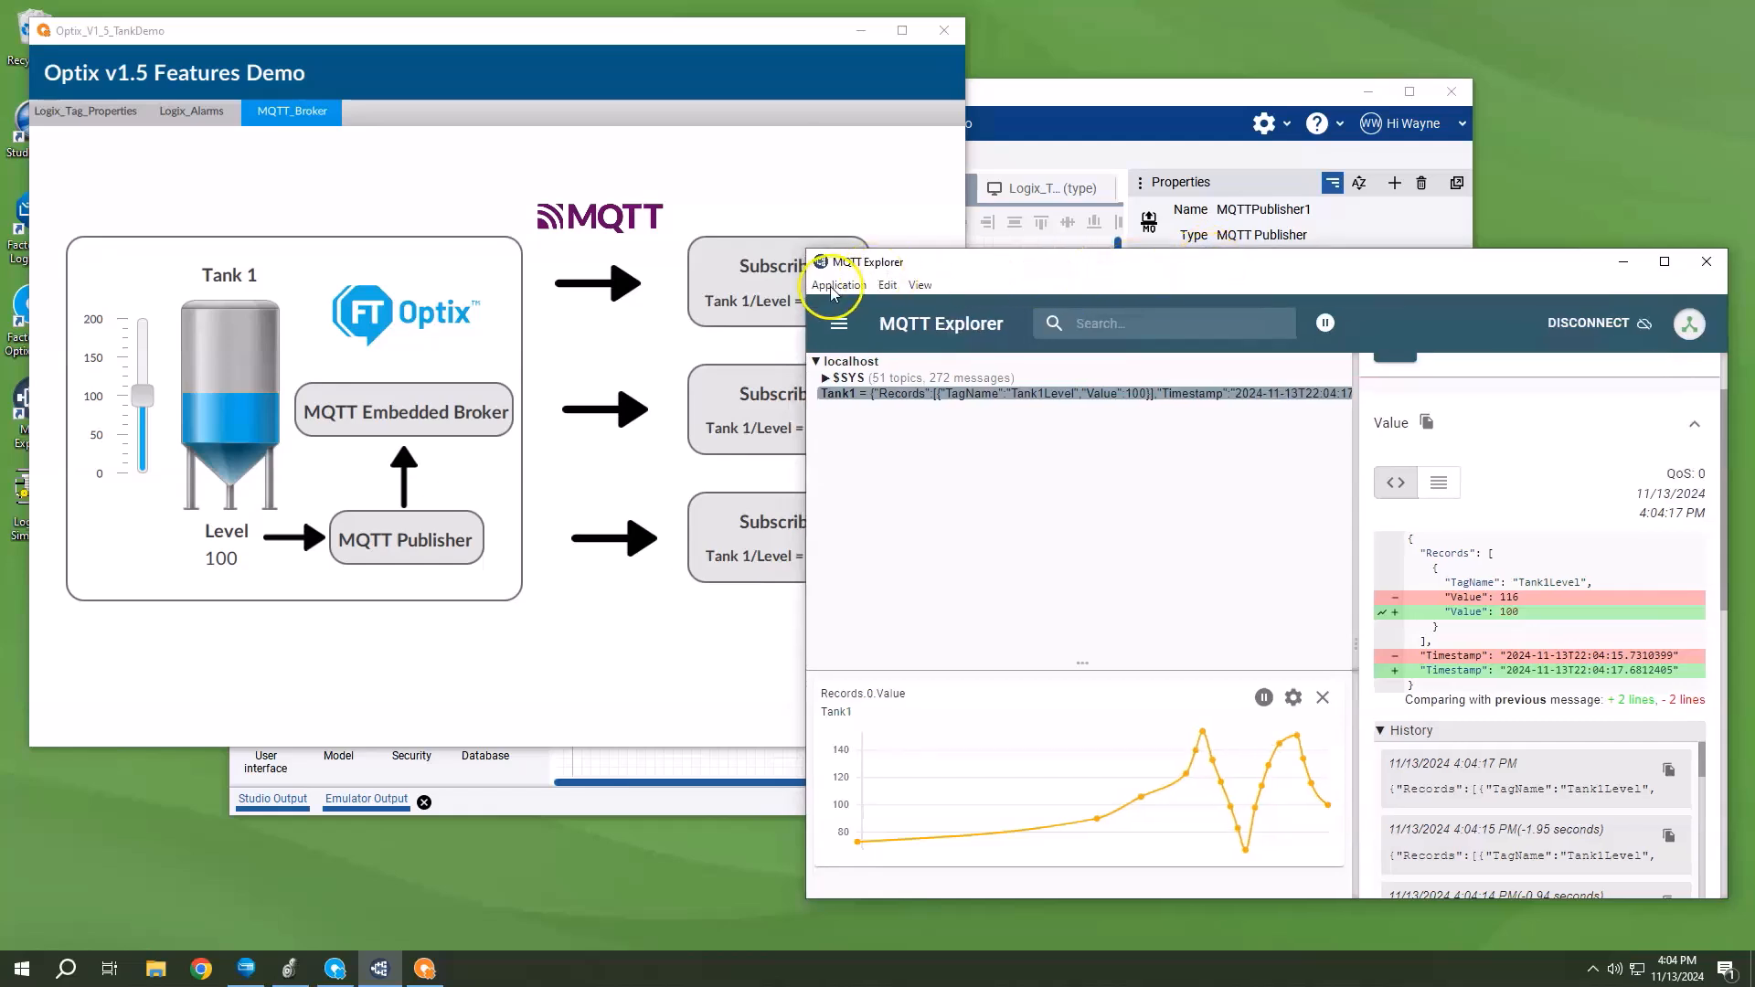